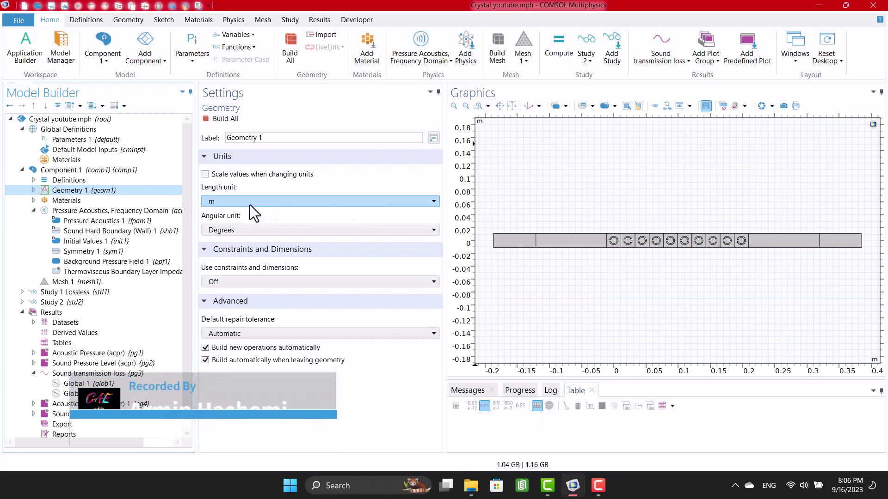
Inspect the pressure acoustics, symmetry and background pressure field settings of the finished model.
click(154, 210)
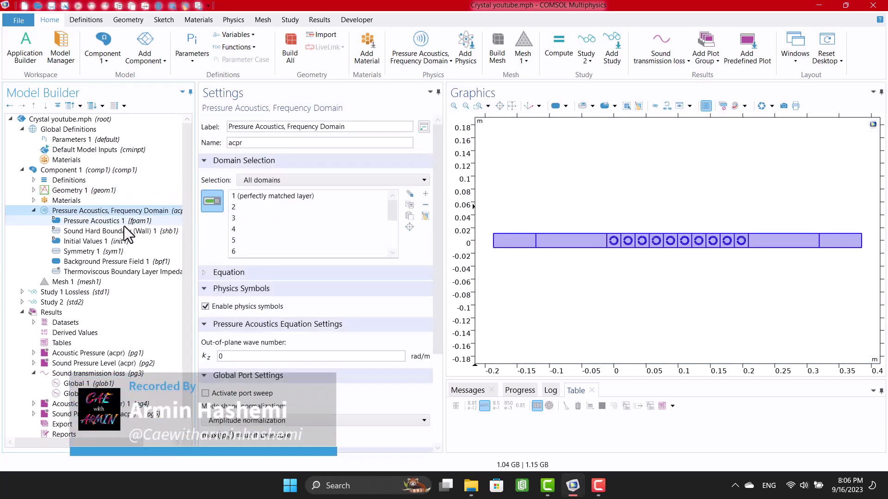
click(103, 251)
click(74, 262)
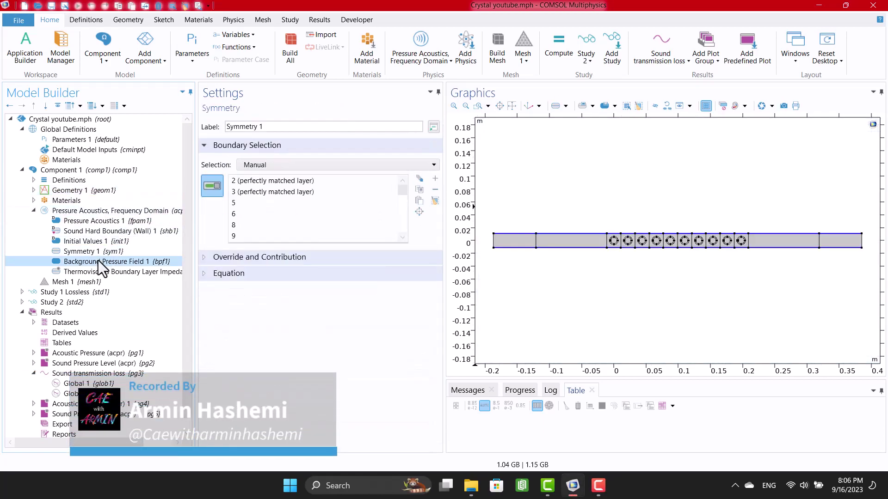
View the acoustic pressure, sound pressure level and transmission loss plots for both studies.
click(65, 352)
click(67, 362)
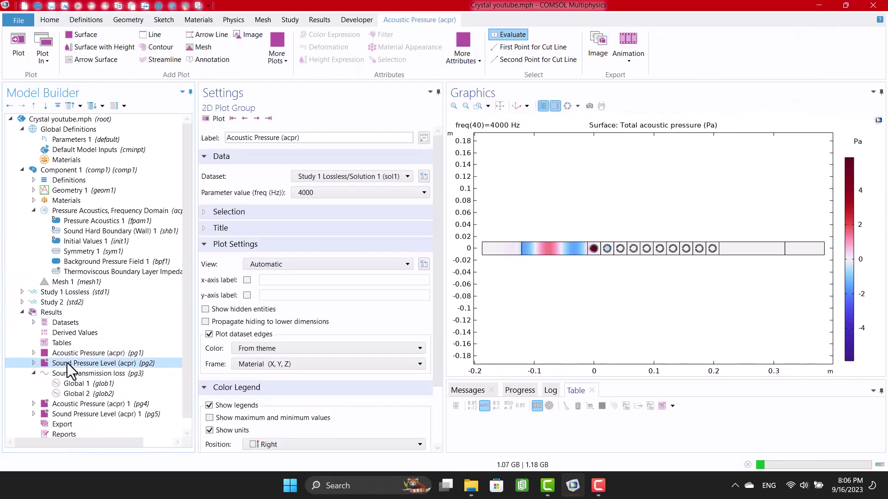
click(65, 374)
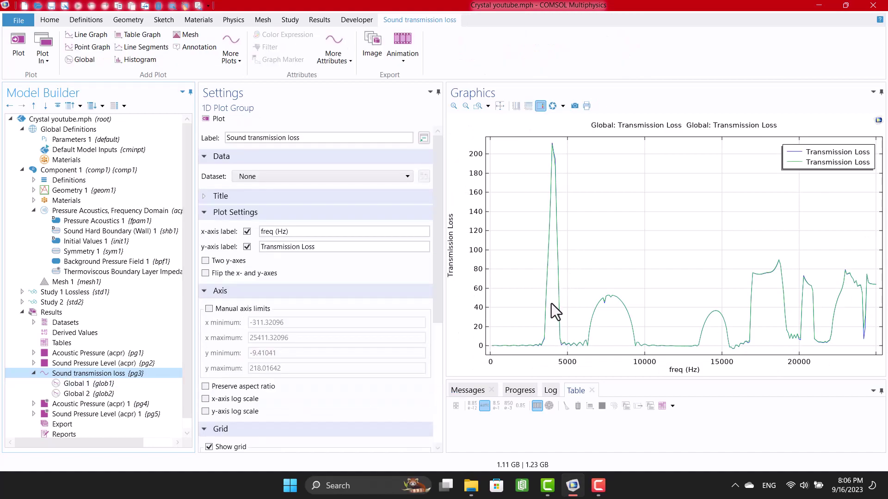
click(101, 404)
click(101, 413)
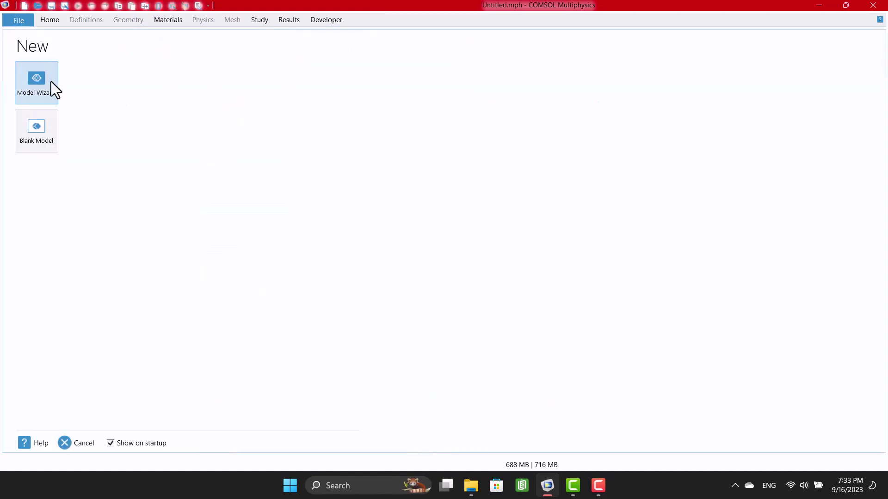
Start a 2D model with Pressure Acoustics, Frequency Domain physics.
click(51, 81)
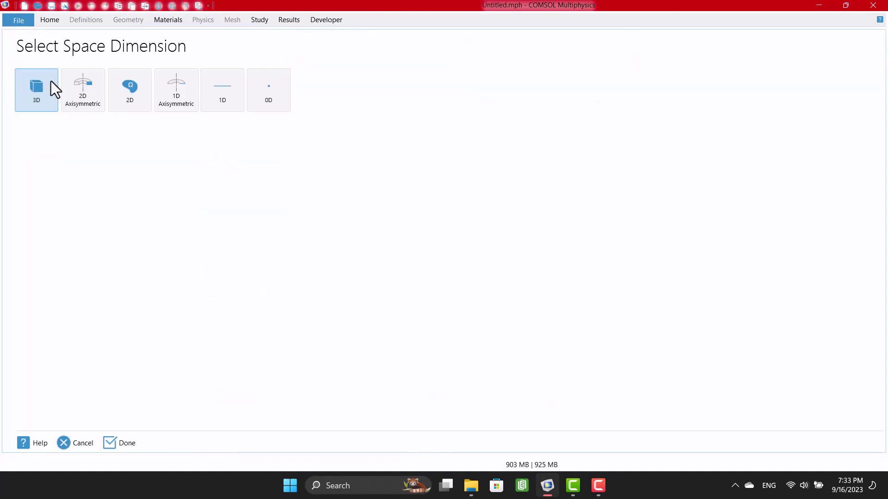
click(131, 92)
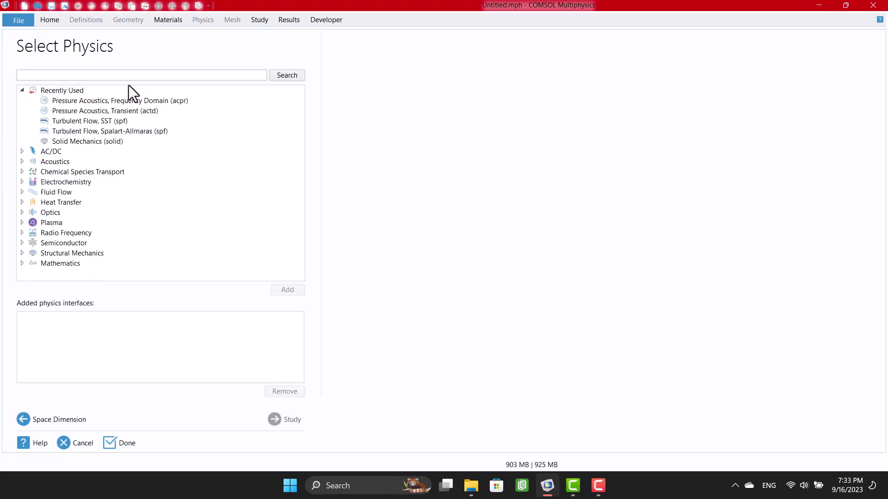
click(128, 98)
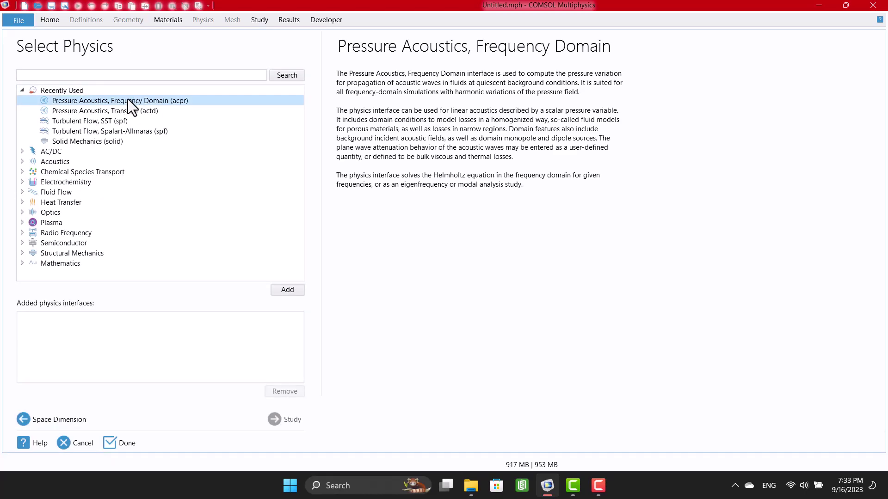
click(21, 161)
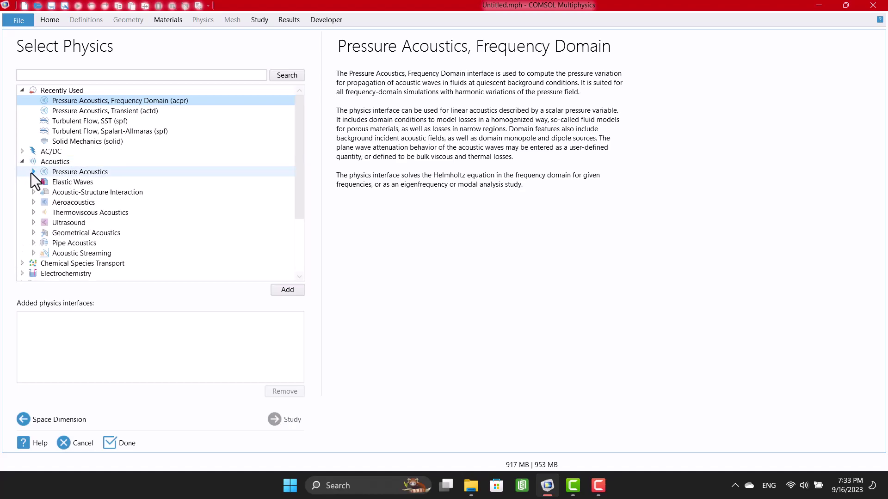
click(33, 172)
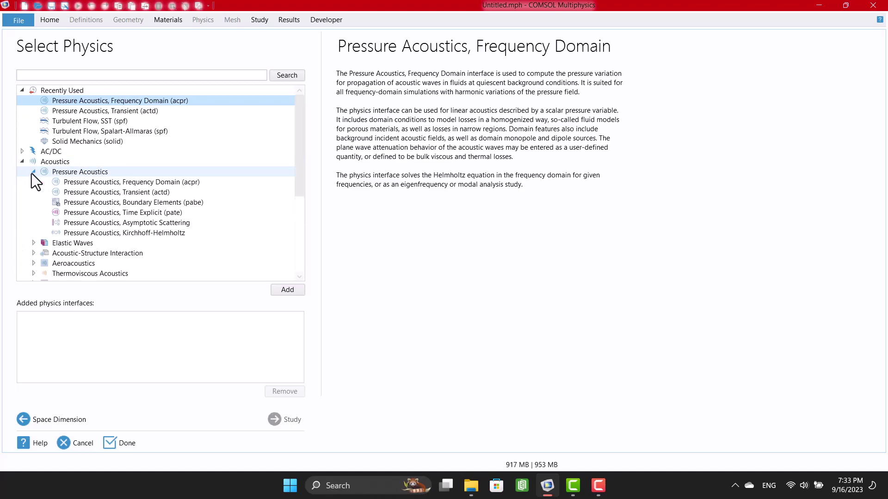
click(156, 182)
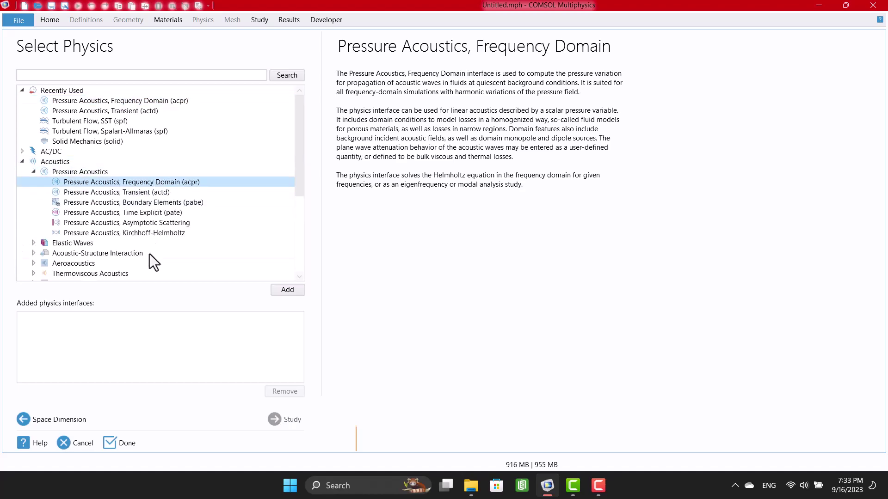
click(284, 292)
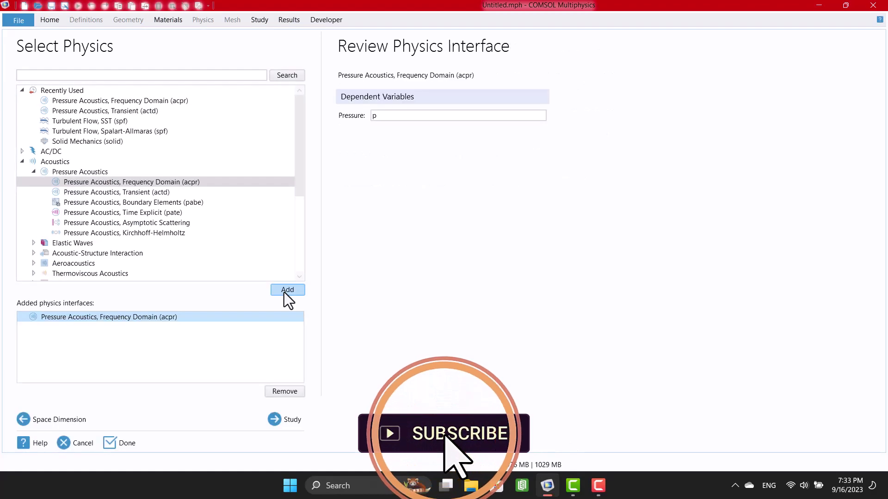
Choose a Frequency Domain study and finish creating the model.
click(287, 419)
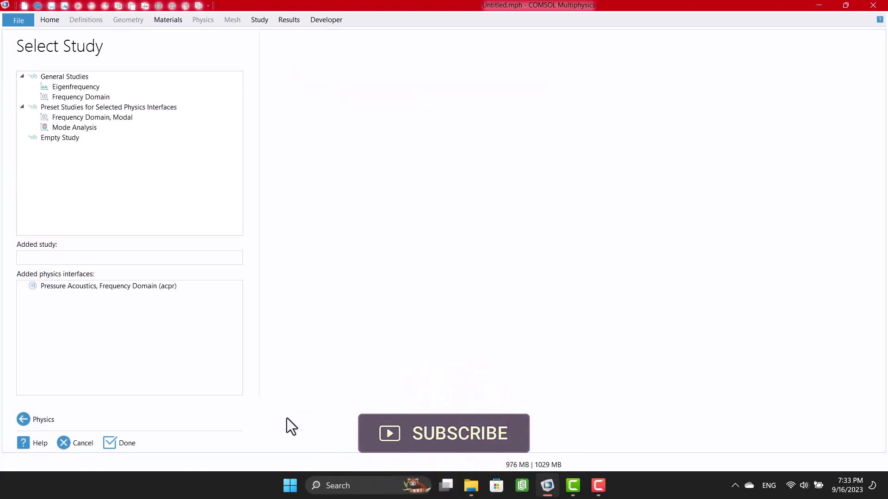
click(144, 98)
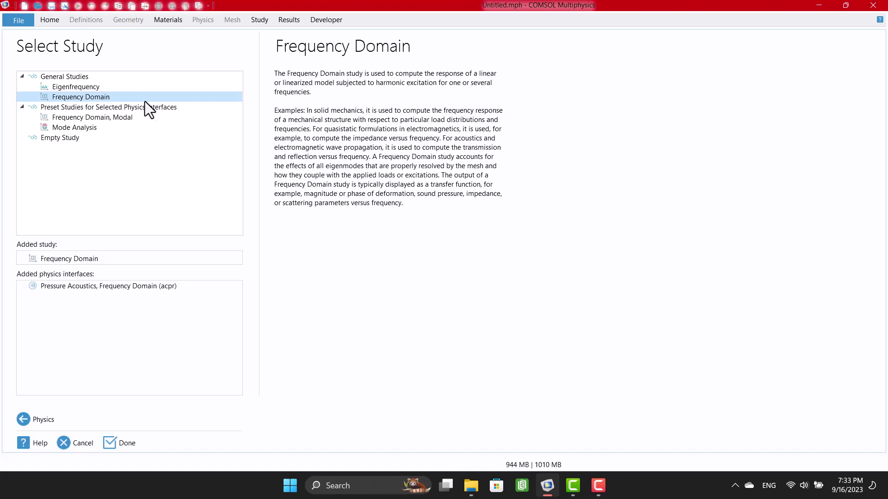
click(133, 439)
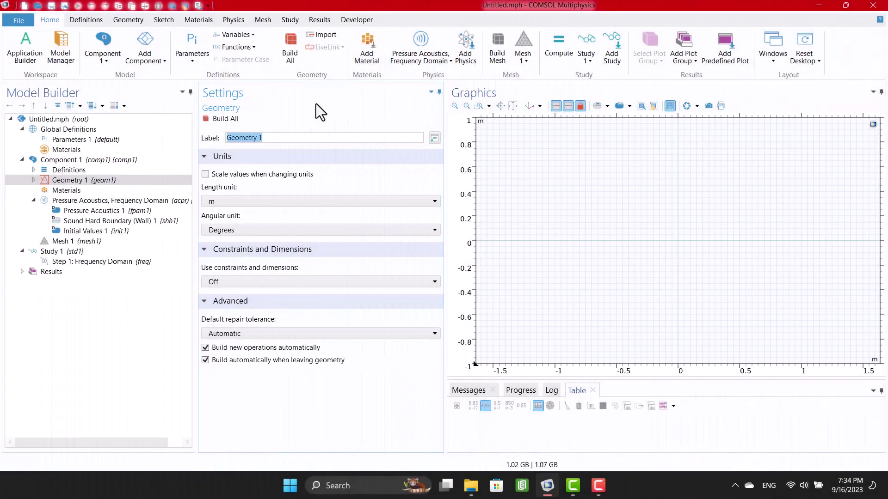
Import crystal geometry.mphbin into Geometry 1 and build all to show the duct with scatterers.
right_click(90, 182)
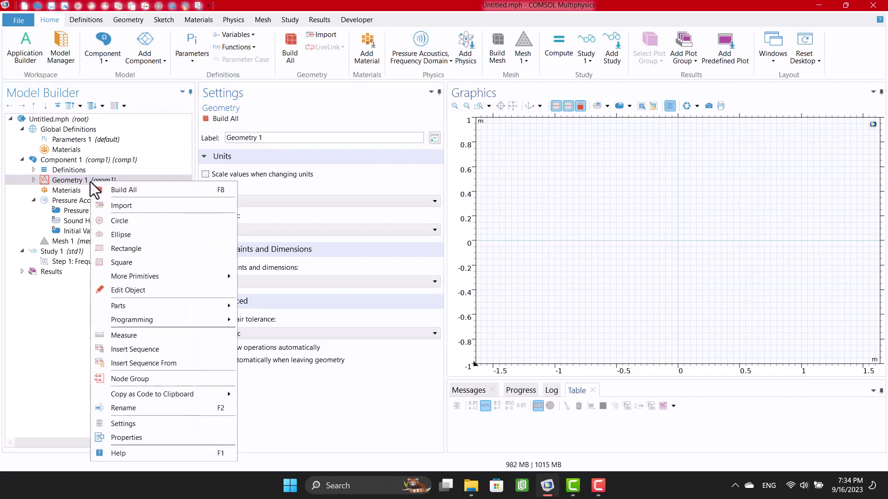
mouse_move(135, 323)
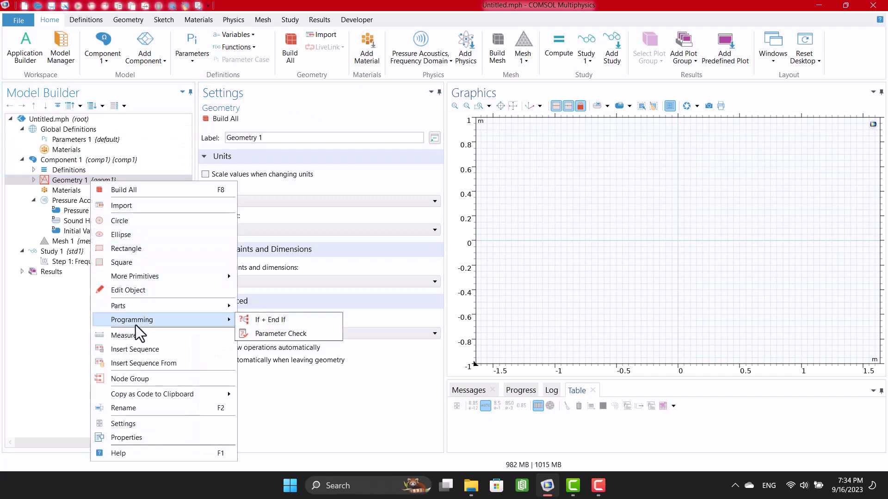
click(138, 207)
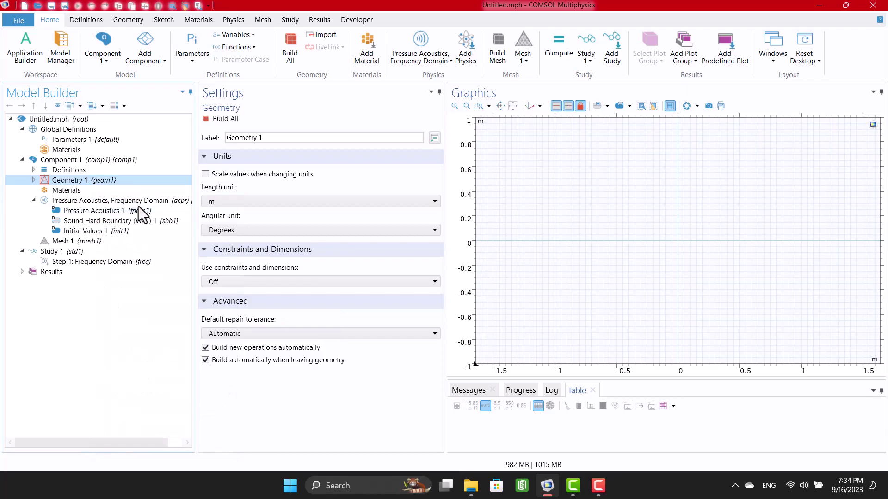
click(224, 230)
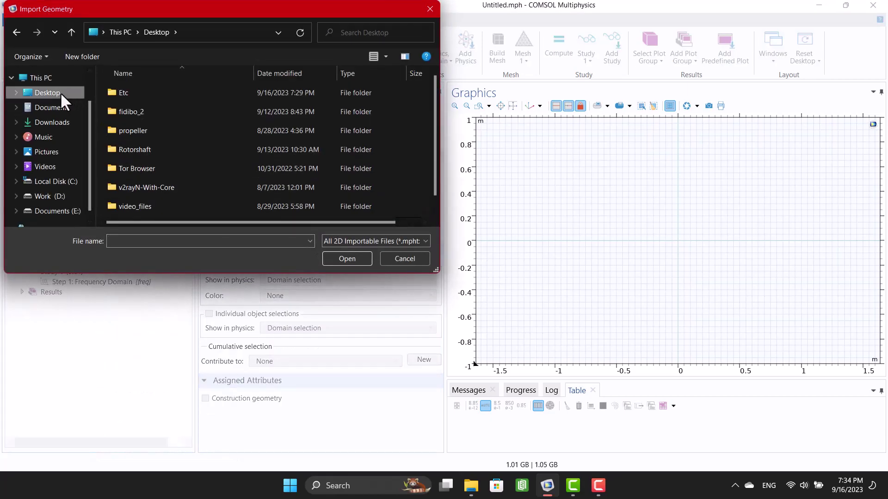
scroll(112, 131, down, 1)
double_click(140, 208)
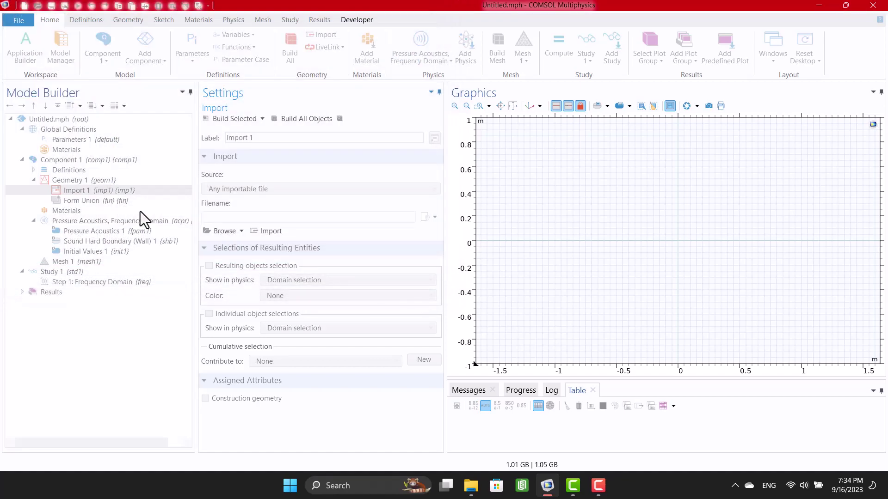
click(251, 231)
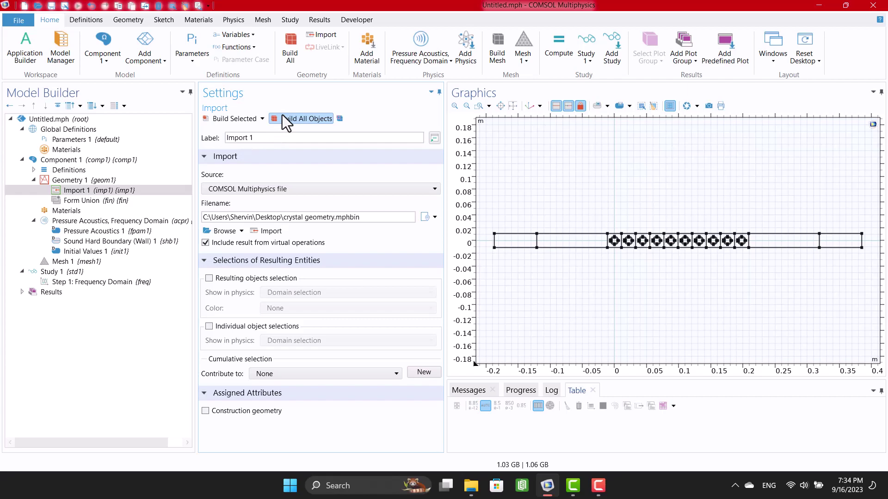
click(62, 180)
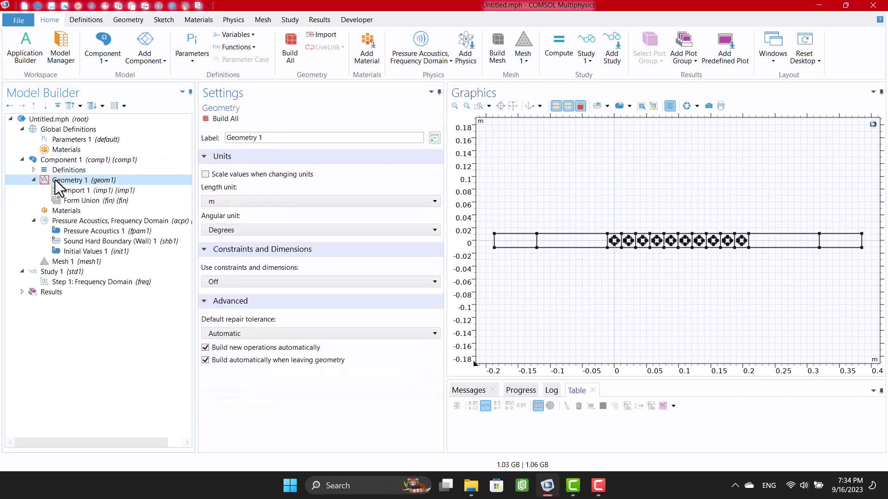
click(221, 119)
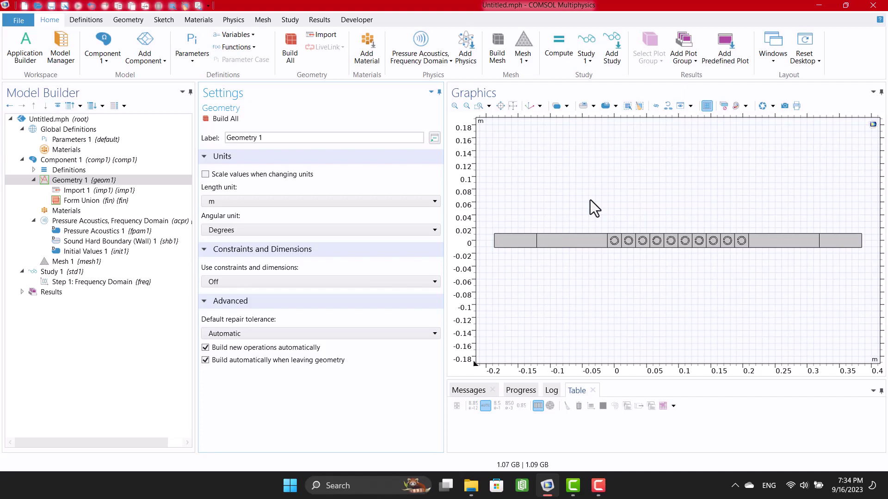
Add Air from the recently used materials in the material library.
right_click(66, 212)
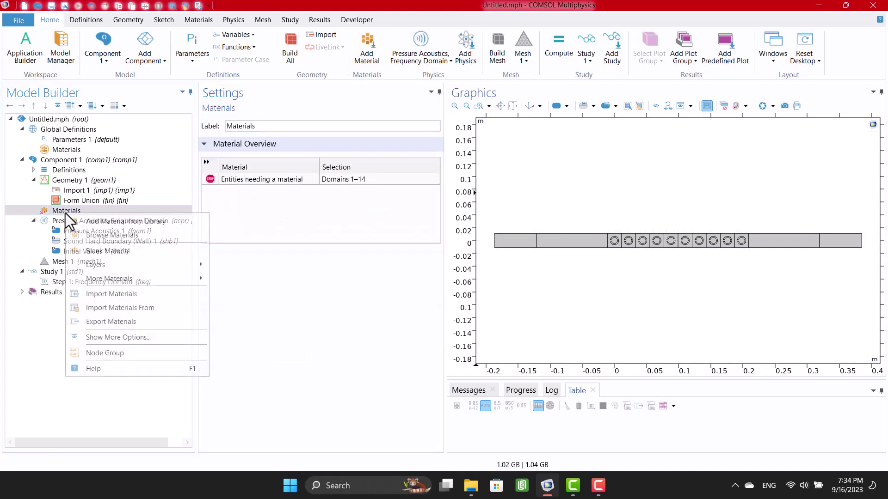
click(97, 220)
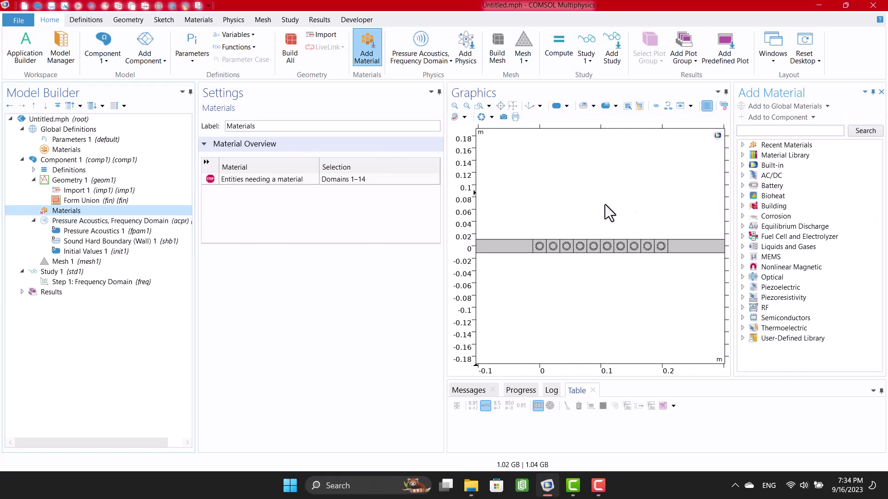
click(742, 145)
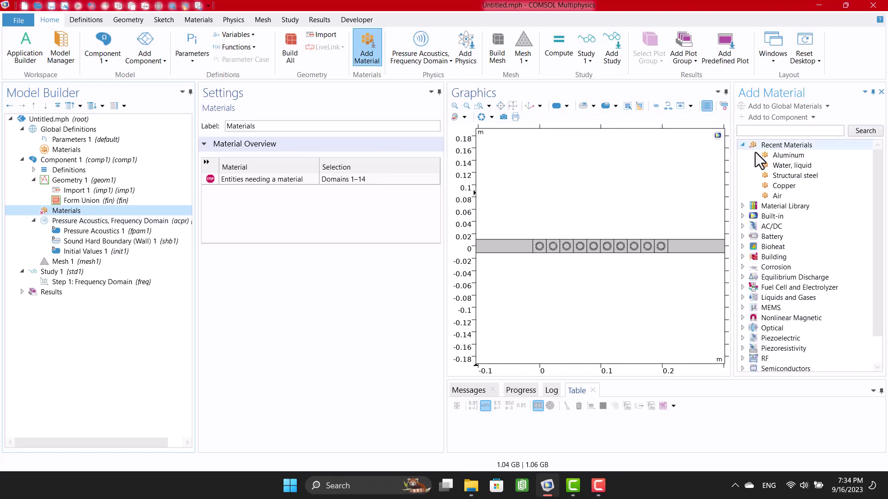
click(782, 196)
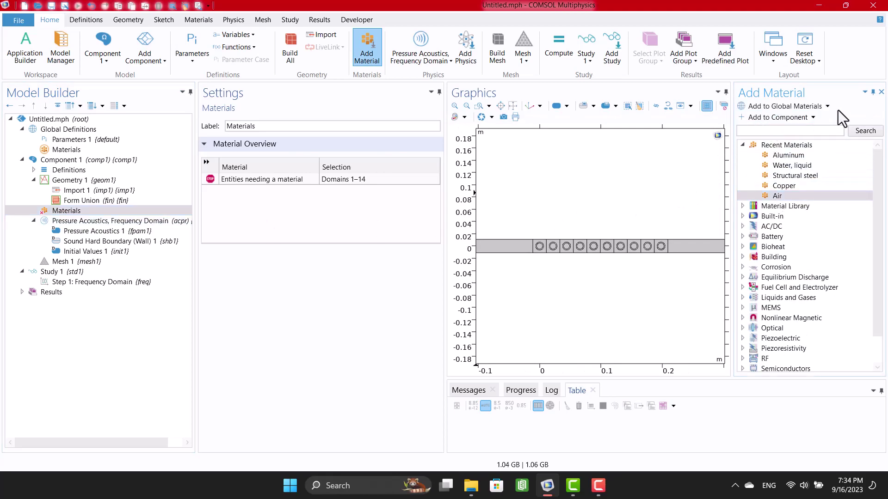
click(881, 95)
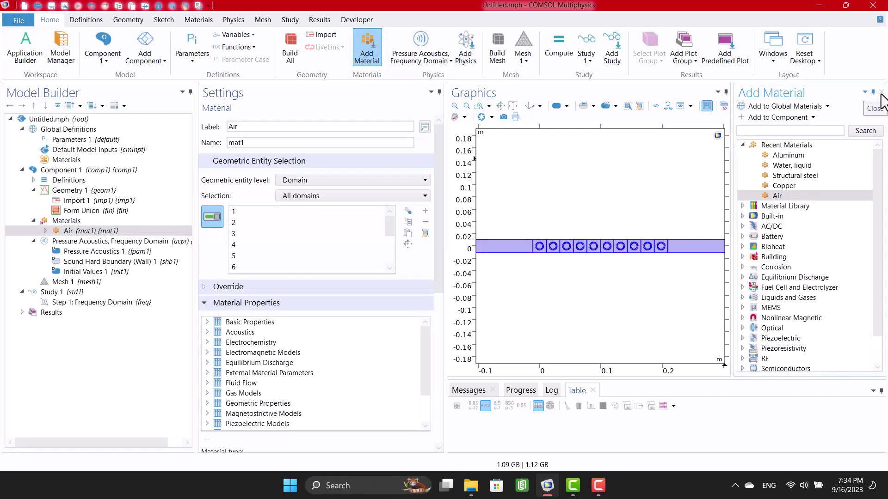
click(881, 93)
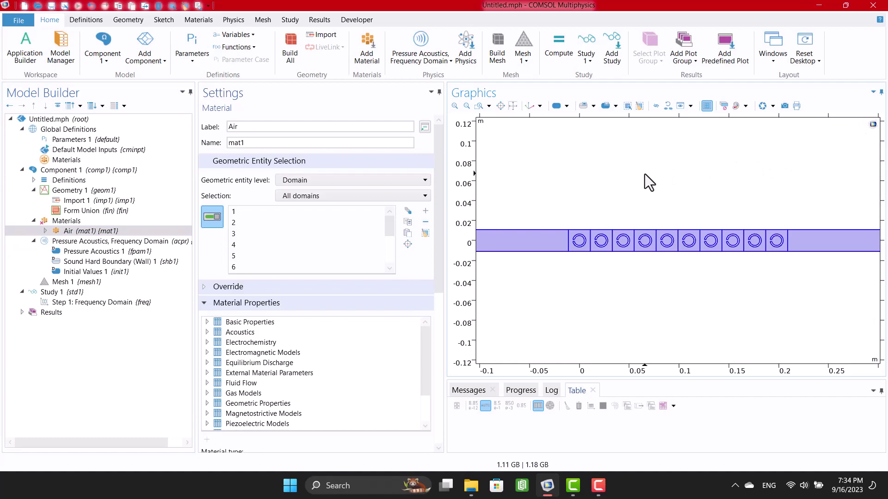
Bring up the Pressure Acoustics, Frequency Domain interface settings.
scroll(588, 248, up, 3)
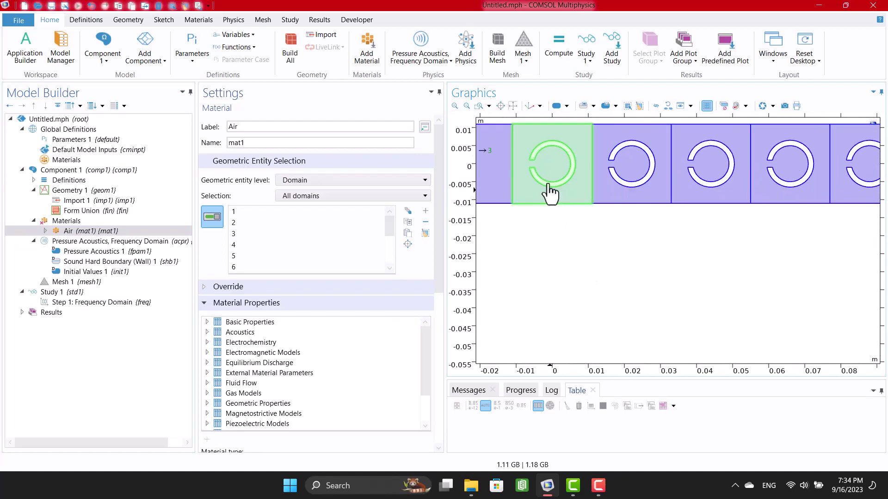
scroll(546, 257, down, 4)
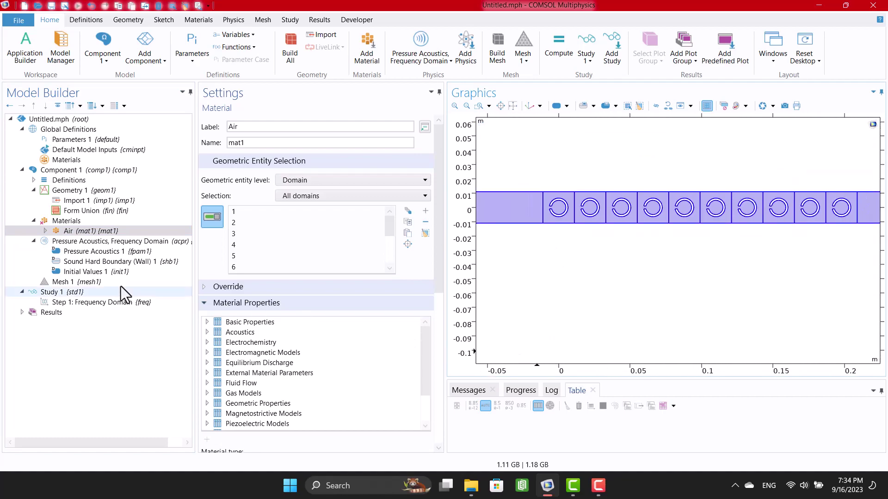
click(114, 244)
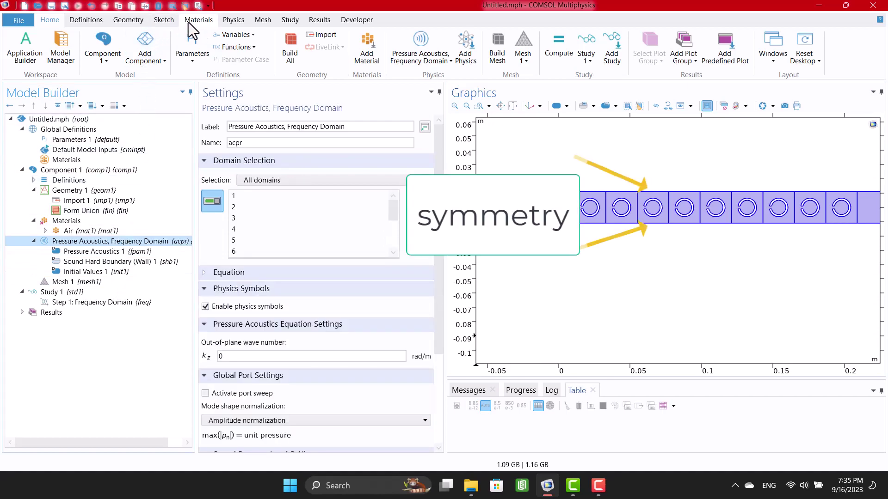
Add a Symmetry boundary condition to the pressure acoustics physics.
click(233, 20)
click(222, 50)
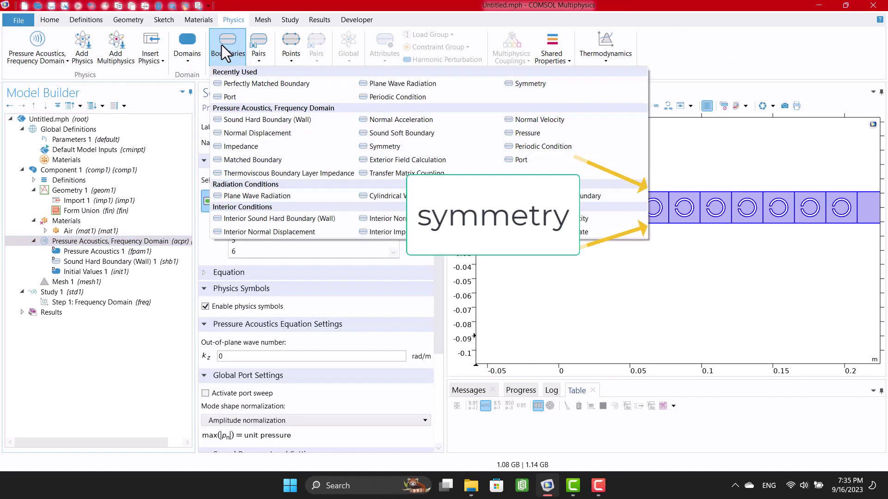
click(513, 84)
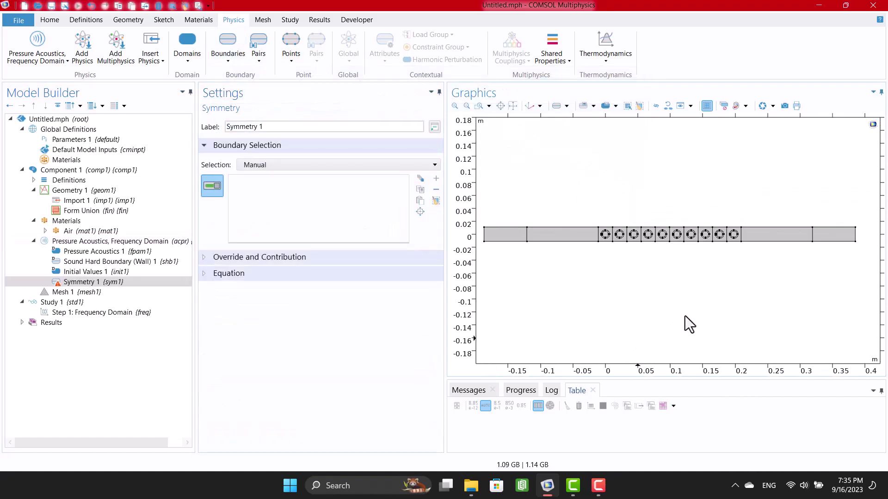
Select the duct walls and the seven cell bottom edges for symmetry.
click(739, 240)
click(735, 254)
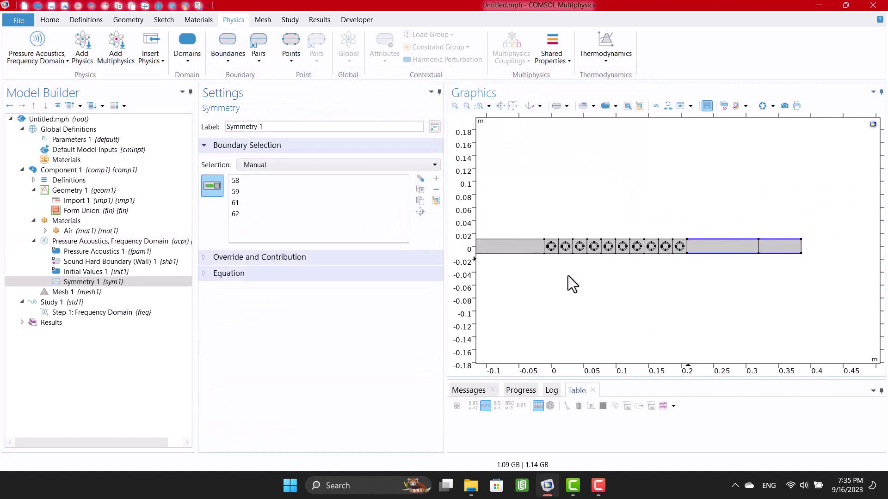
drag(568, 283, 584, 264)
click(649, 241)
scroll(650, 231, up, 3)
click(554, 250)
click(594, 250)
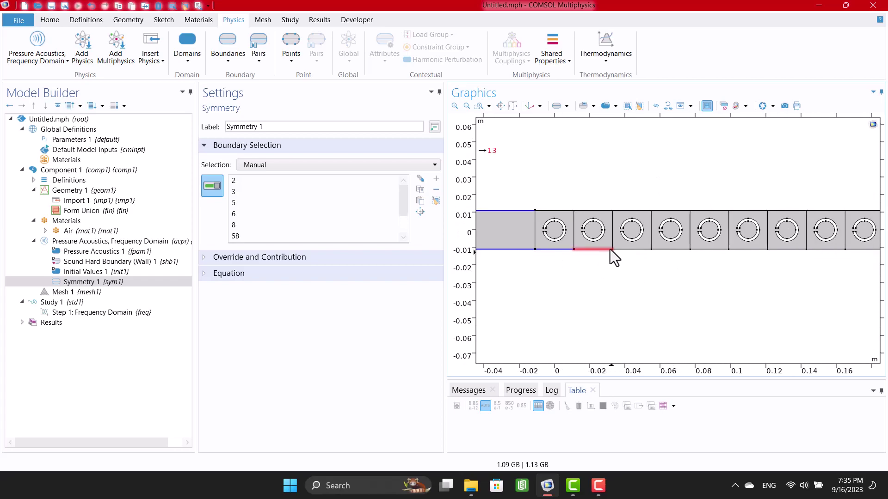
click(632, 250)
click(671, 250)
click(709, 250)
click(748, 249)
click(787, 249)
Add the cell top edges to the symmetry selection and fit the whole duct in view.
drag(830, 263, 696, 280)
click(728, 234)
click(689, 234)
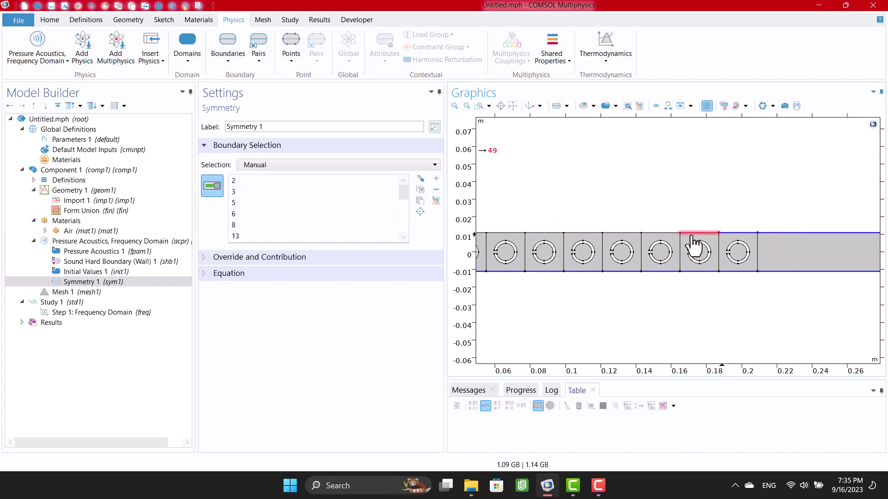
click(651, 235)
click(612, 234)
click(573, 235)
click(534, 234)
drag(531, 243, 753, 231)
click(753, 231)
scroll(641, 229, down, 2)
click(501, 106)
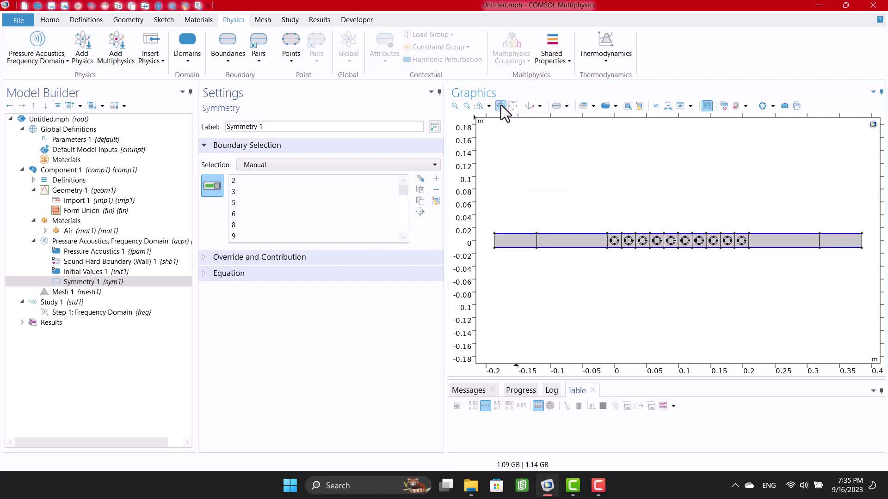
Add a Background Pressure Field applied to inlet domain 2.
click(63, 243)
right_click(65, 244)
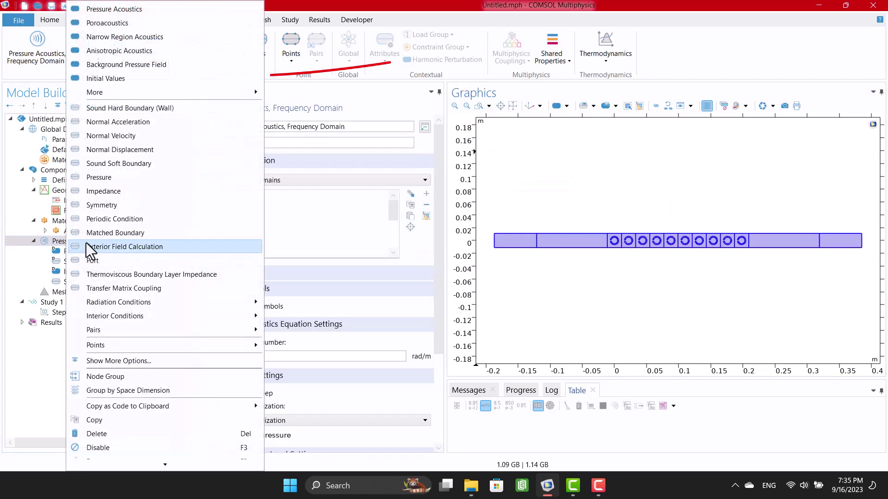
click(157, 67)
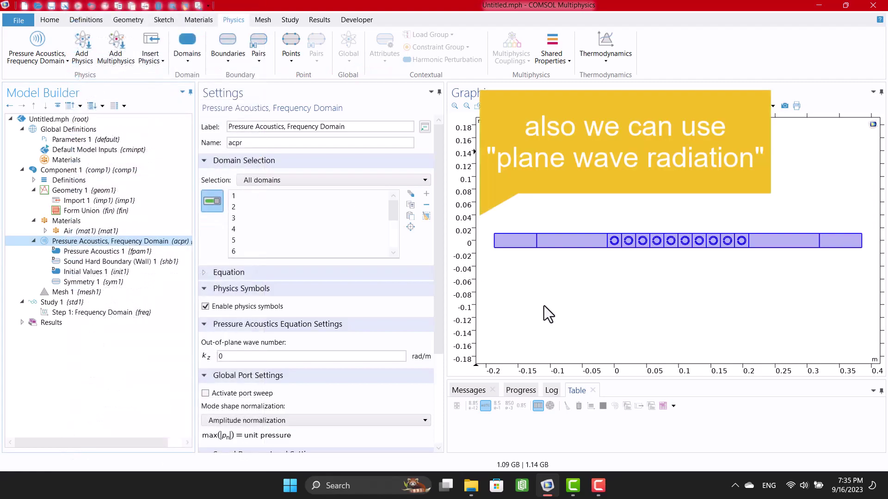
click(549, 245)
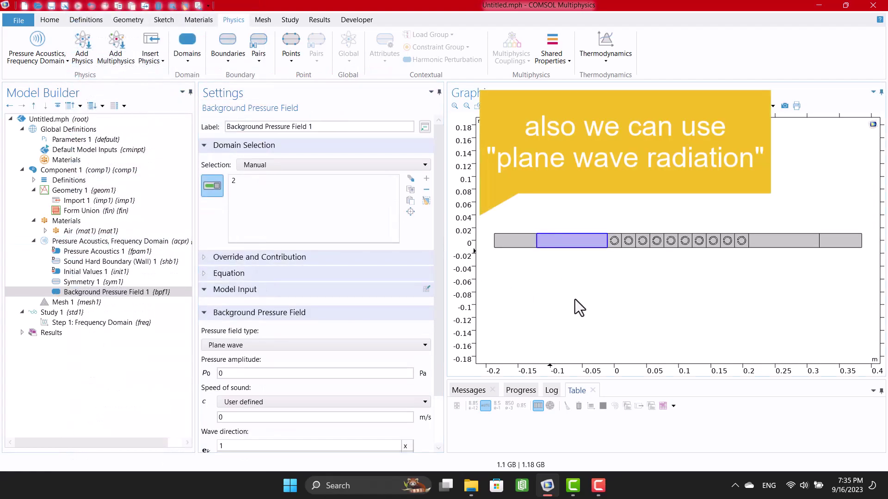
click(34, 181)
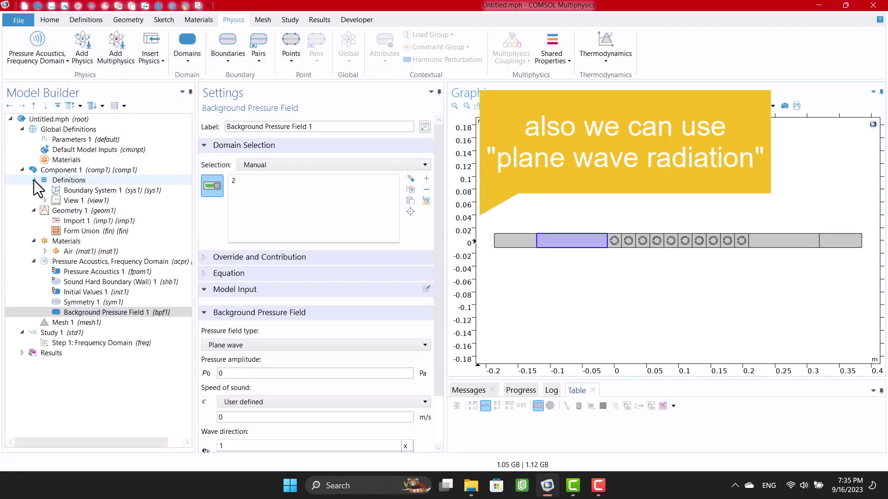
Create a Perfectly Matched Layer covering end domains 1 and 14.
click(47, 182)
right_click(47, 182)
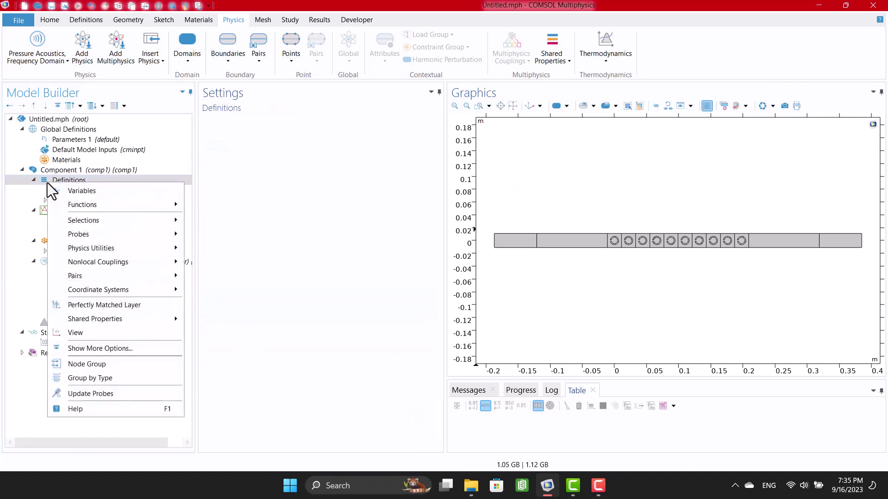
click(121, 307)
click(515, 241)
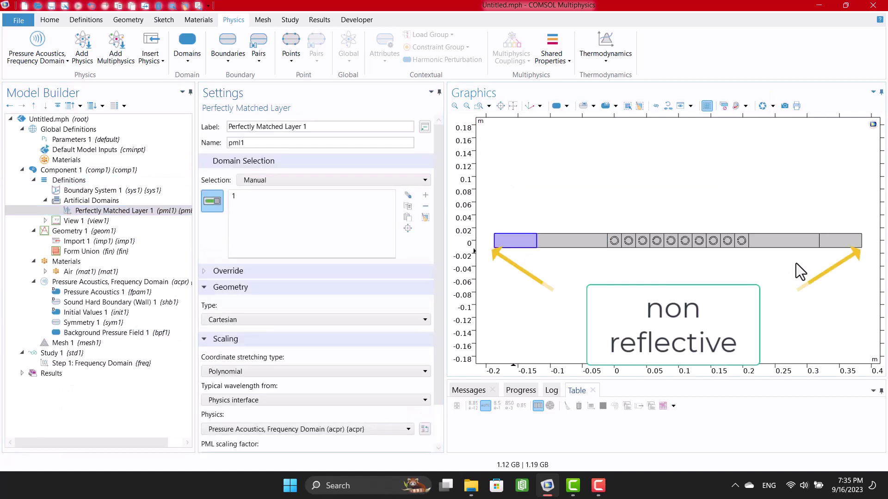
click(832, 243)
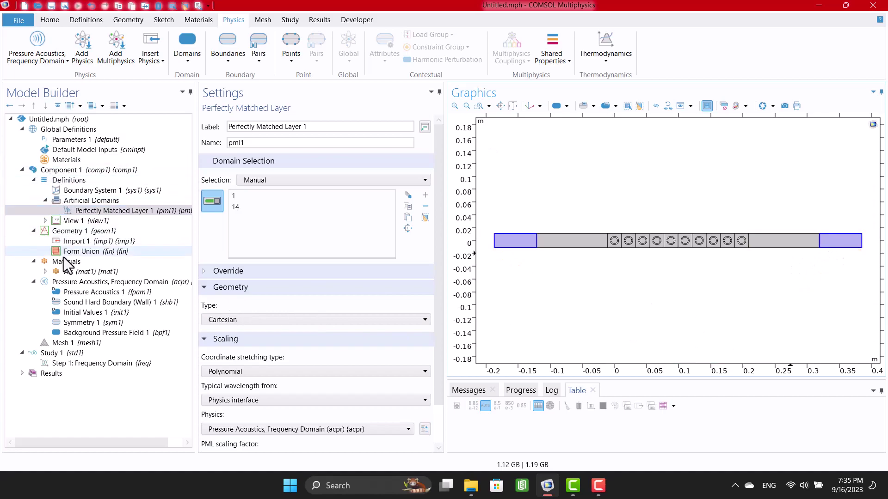
click(68, 282)
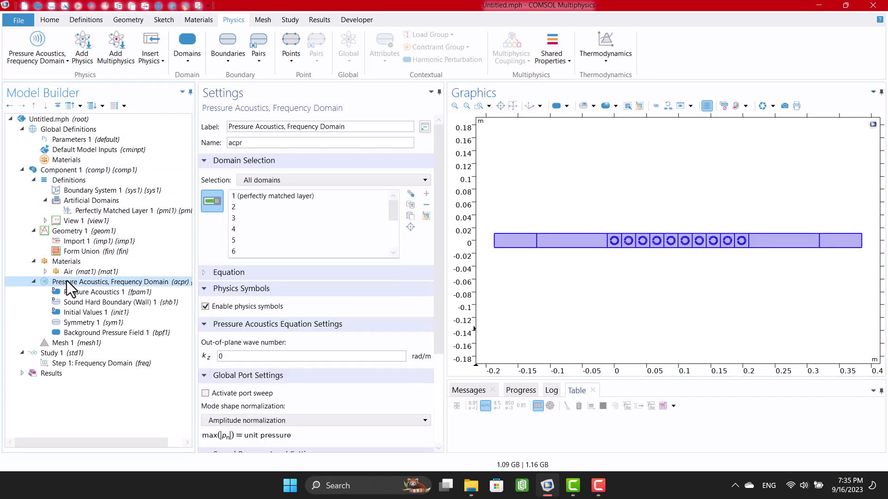
Set the Frequency Domain study frequencies to range(100,100,25000) Hz.
click(66, 362)
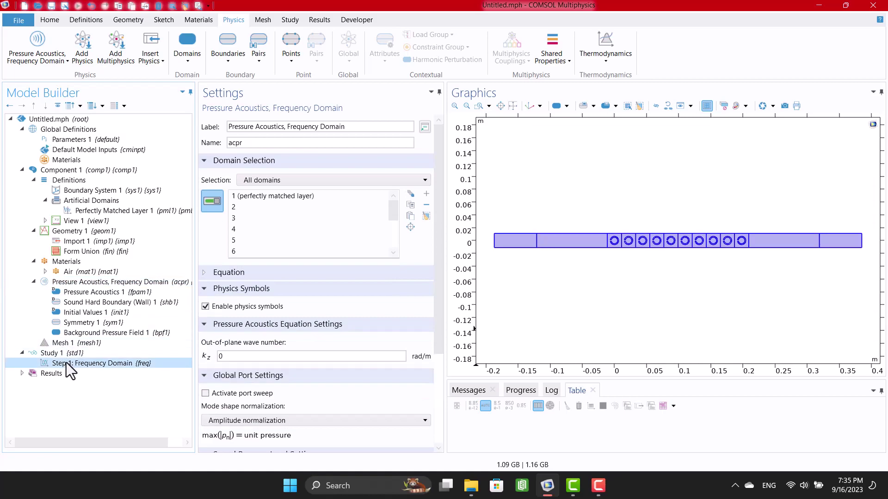
click(354, 192)
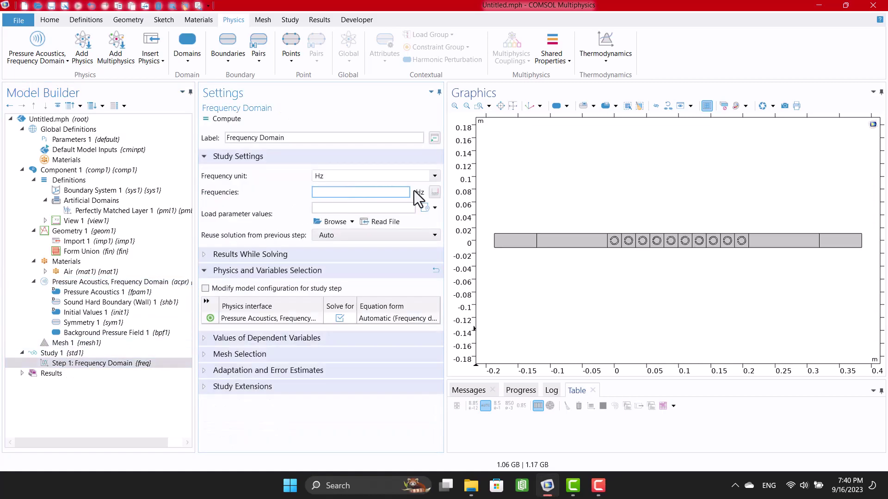
click(433, 192)
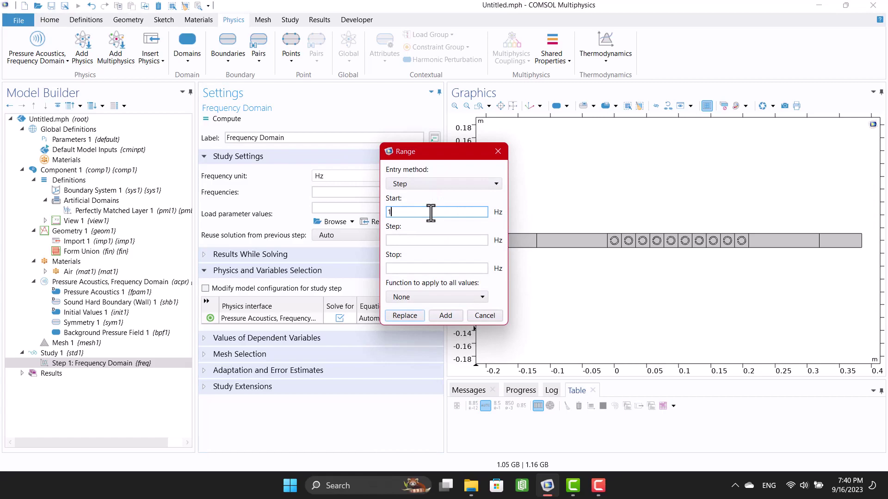
click(429, 240)
text(100)
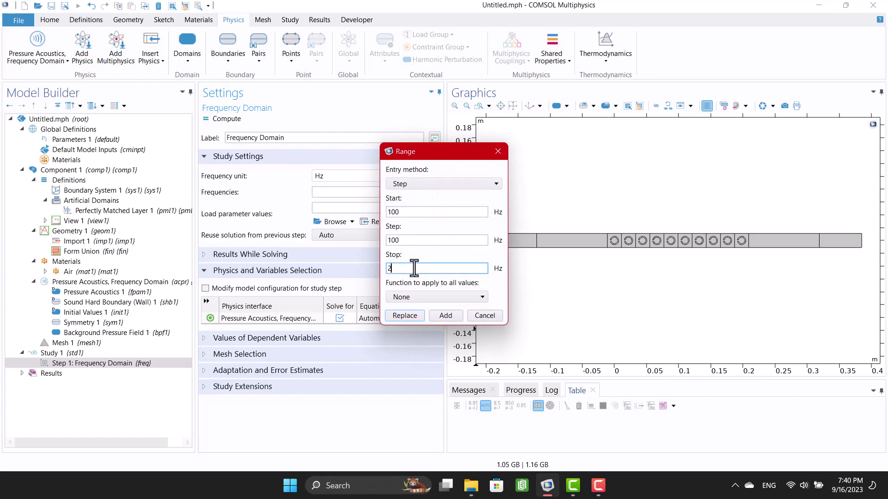
click(413, 268)
text(25000)
click(433, 316)
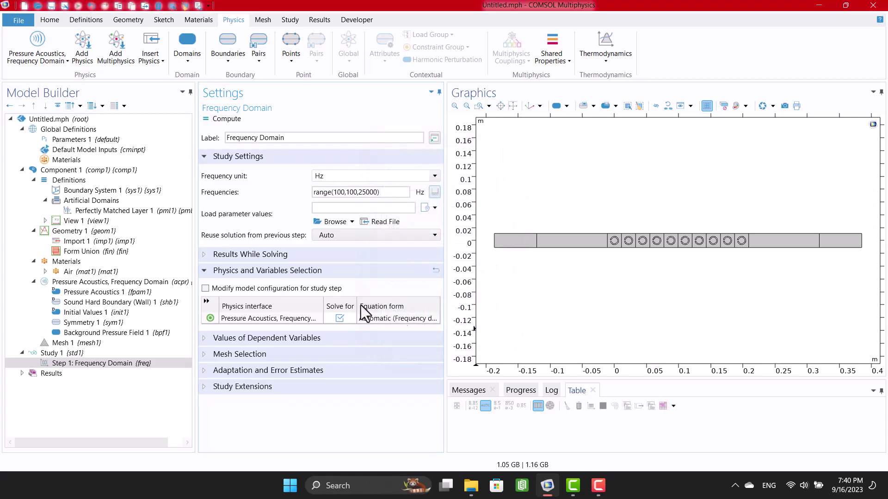
Build the physics-controlled Normal mesh from Mesh 1.
click(56, 344)
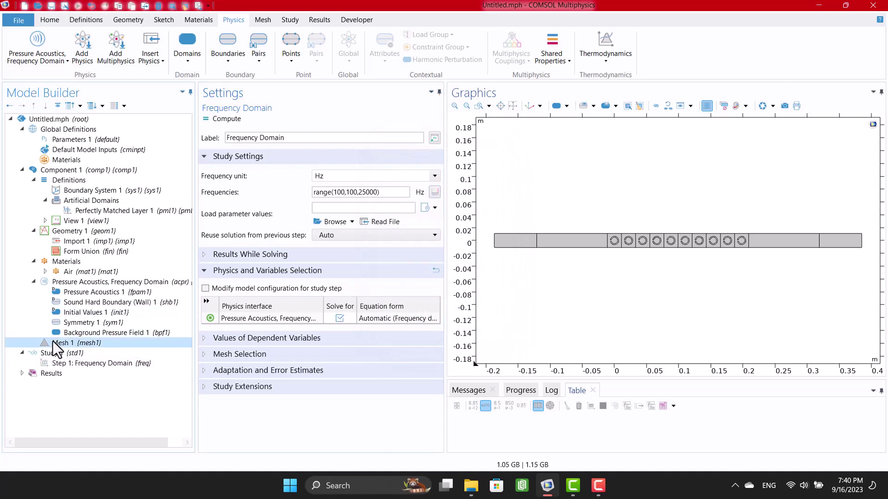
click(221, 120)
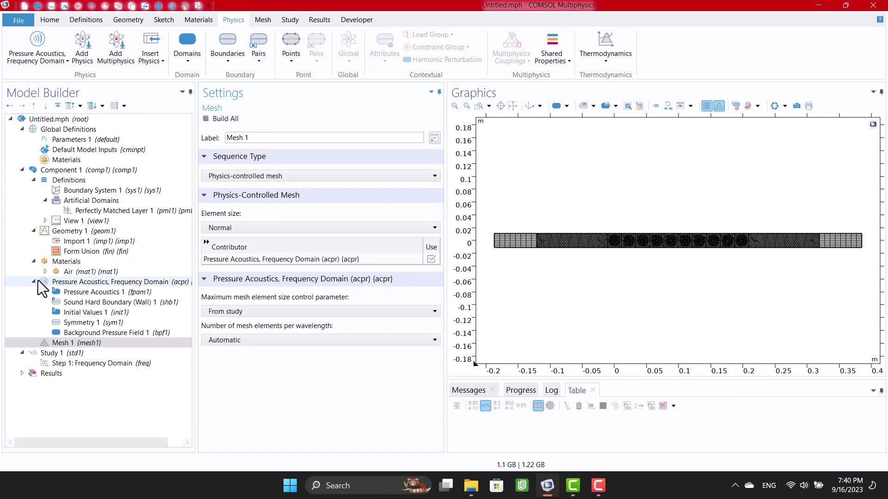
Give the background wave material sound speed and 1 Pa amplitude, then recheck Symmetry and PML.
click(66, 331)
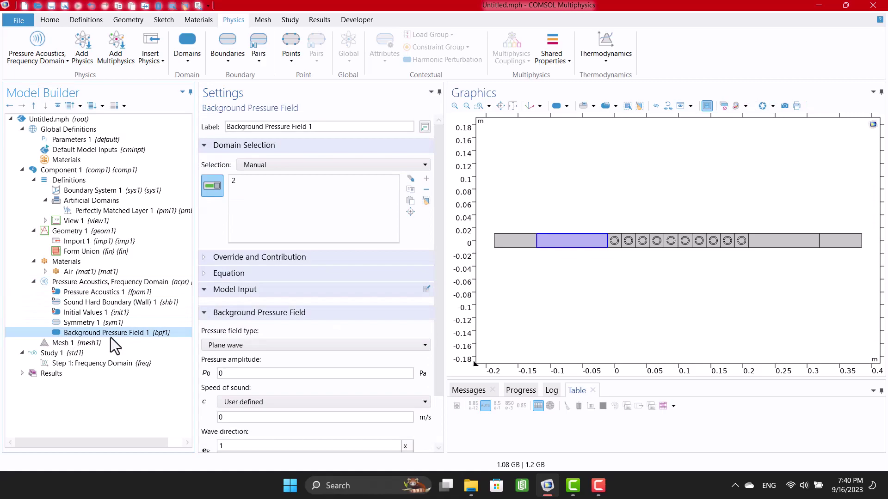
scroll(432, 332, down, 3)
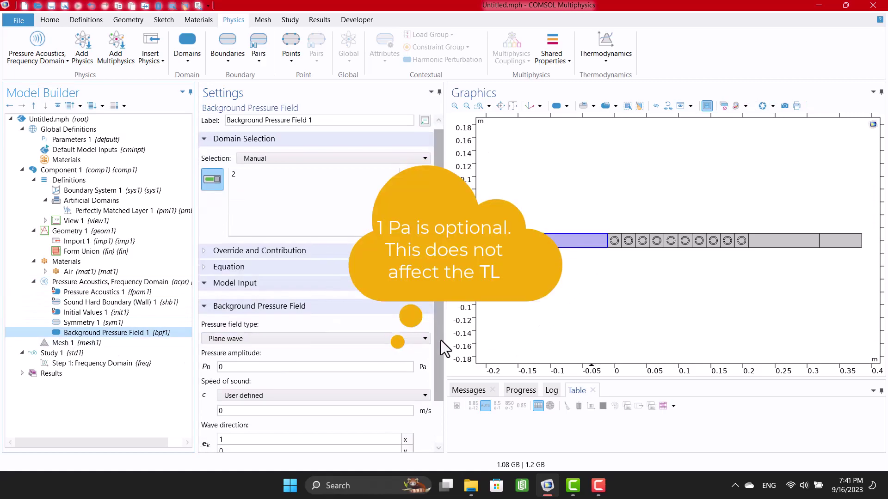
click(257, 345)
click(241, 354)
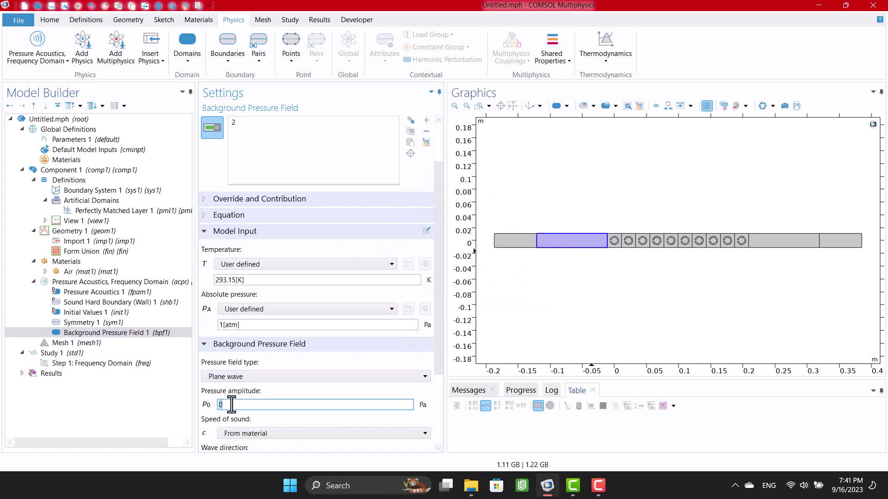
drag(441, 335, 429, 420)
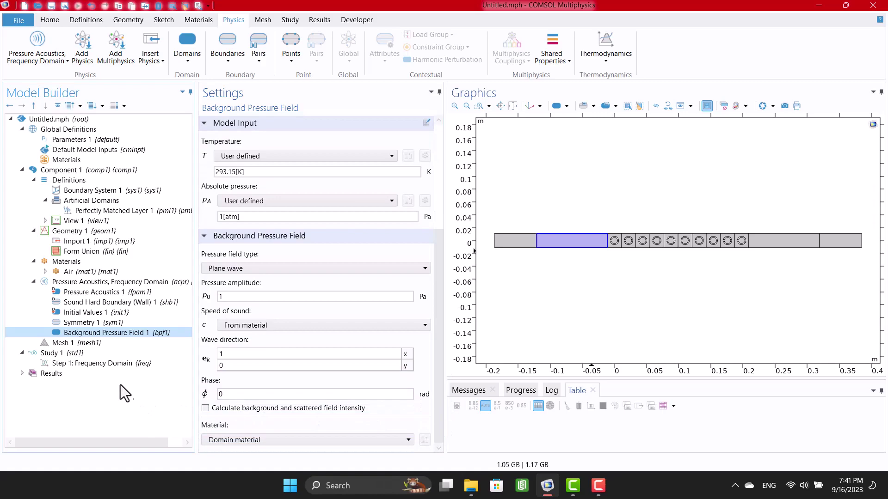
click(94, 323)
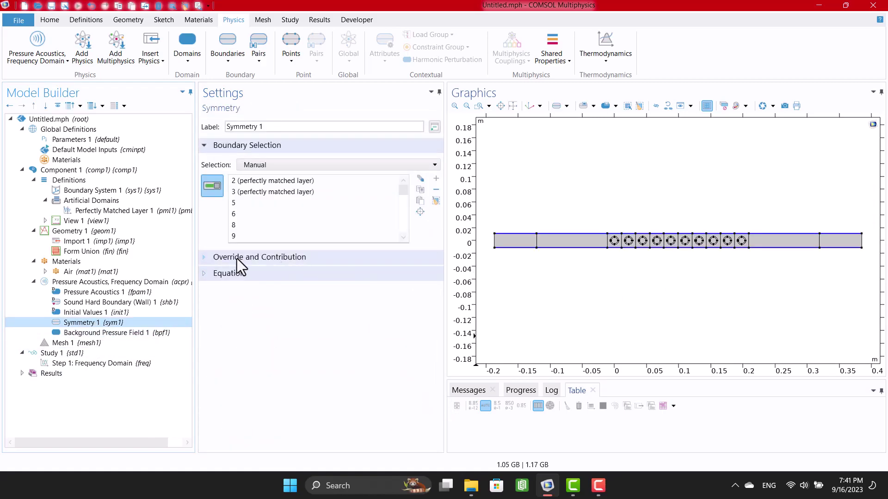
click(125, 211)
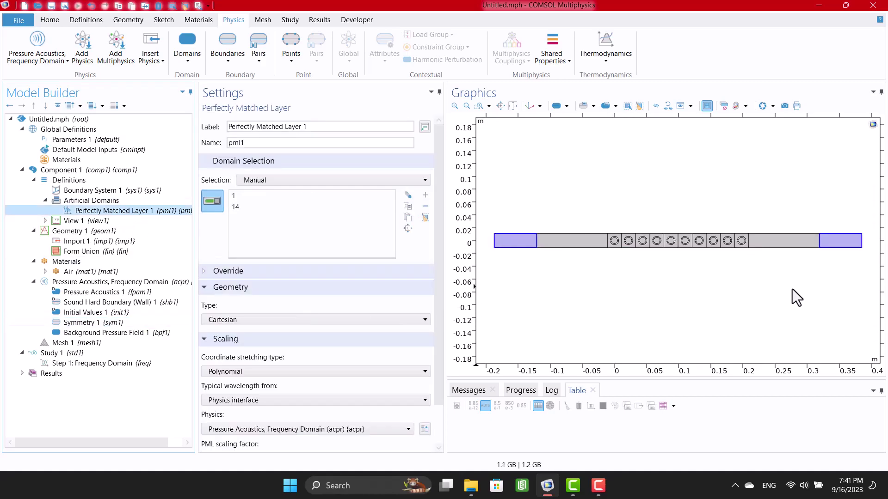
Compute the Frequency Domain study, then replot the acoustic pressure at 4000 Hz with the full duct in view.
click(87, 364)
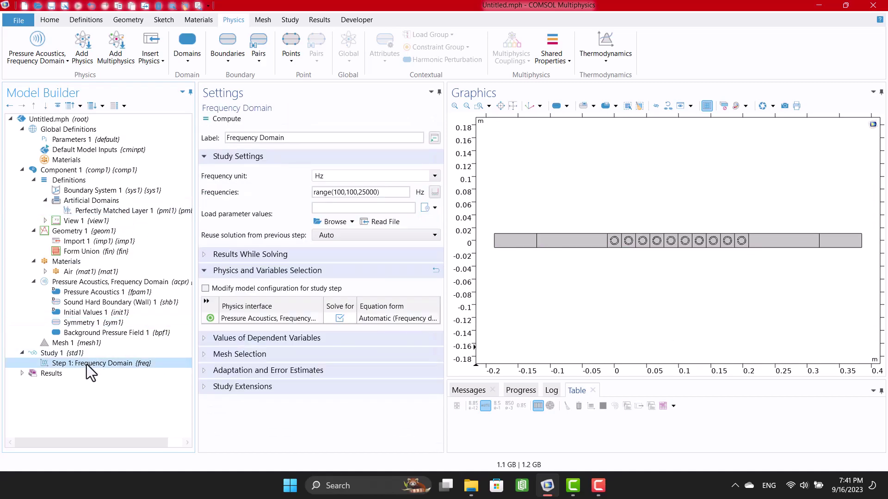
click(228, 119)
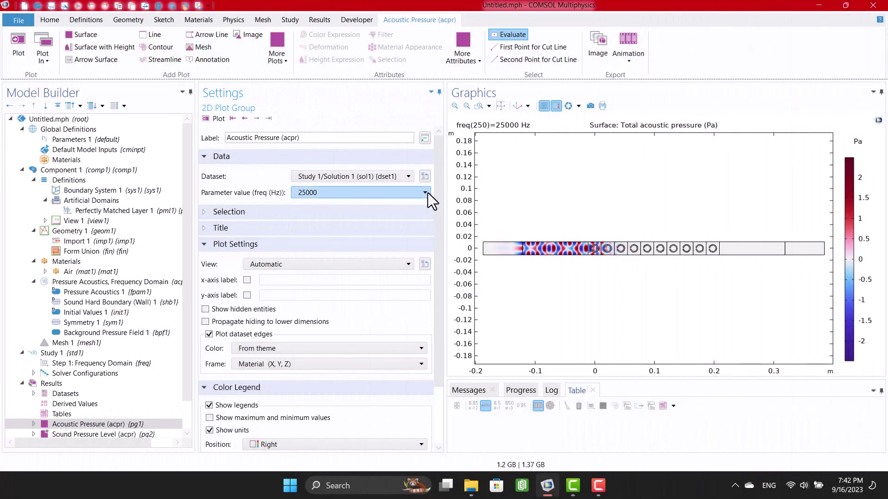
click(425, 193)
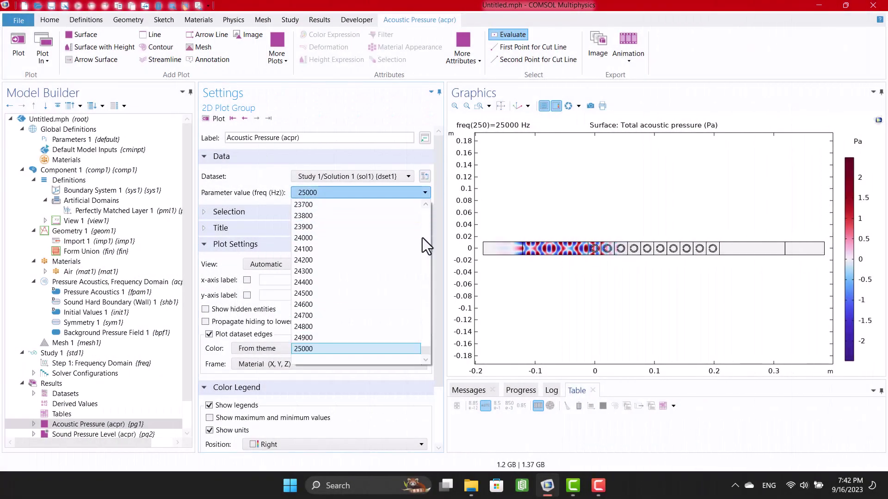
drag(423, 350, 427, 231)
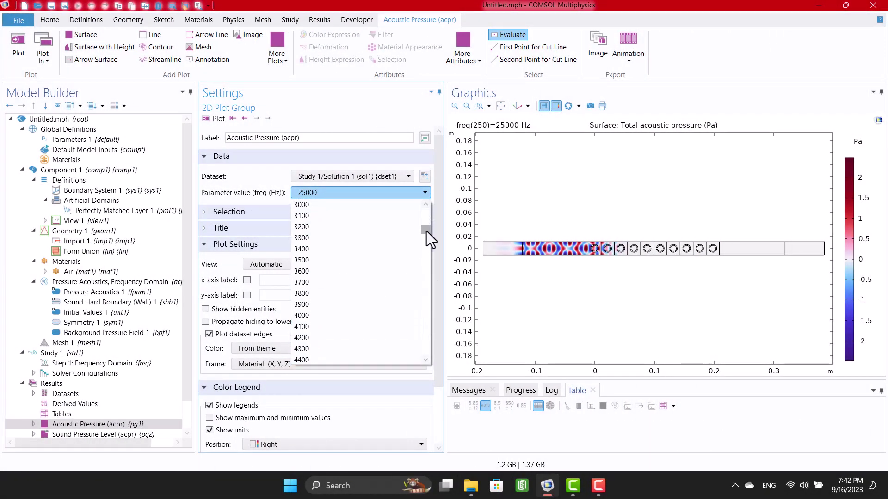
click(332, 271)
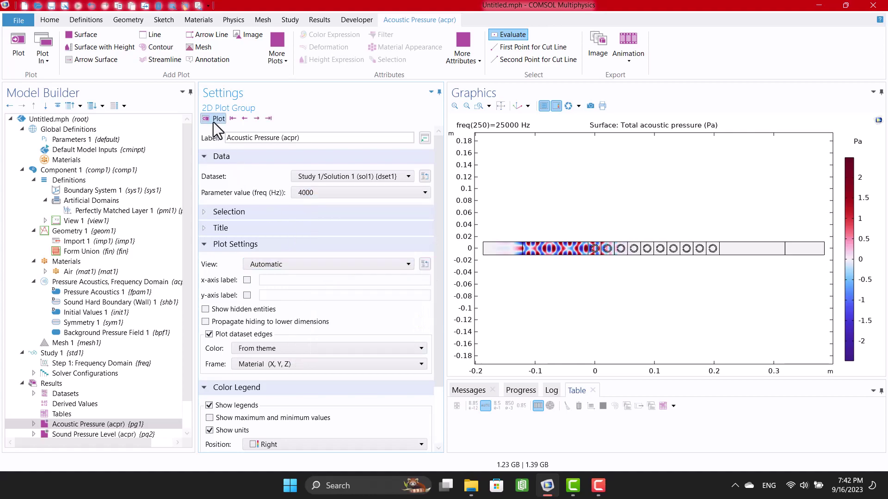
click(212, 118)
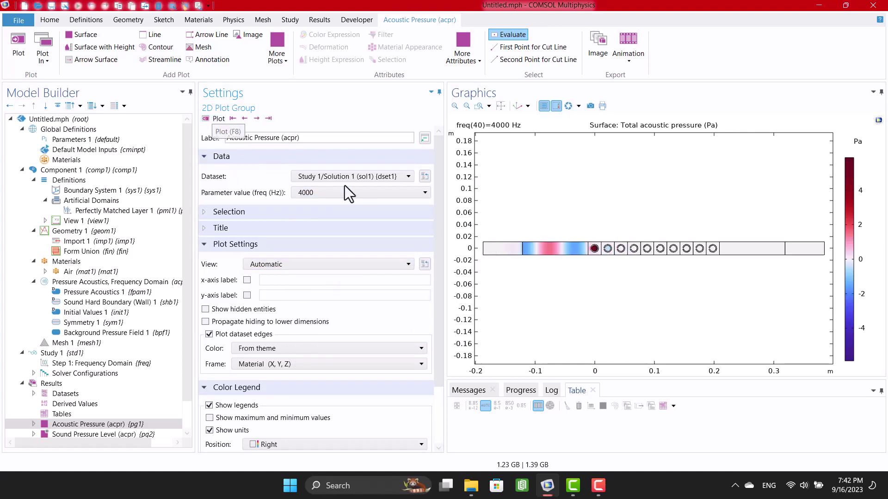
scroll(566, 249, up, 2)
scroll(564, 168, up, 2)
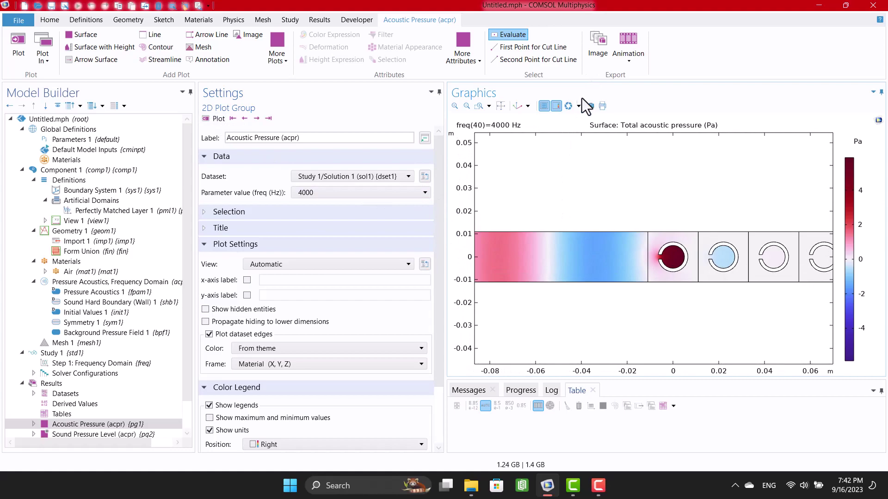
click(501, 105)
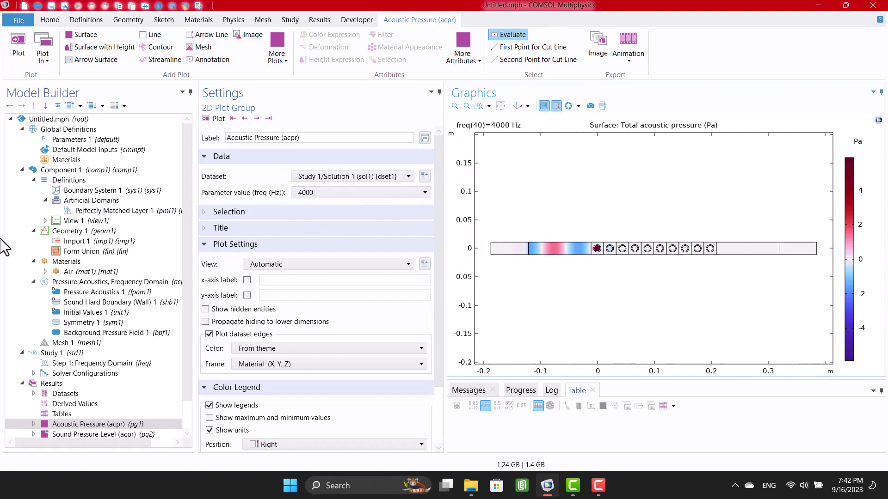
Add a boundary integration operator on inlet boundary 7 named intop_in.
click(35, 180)
click(35, 180)
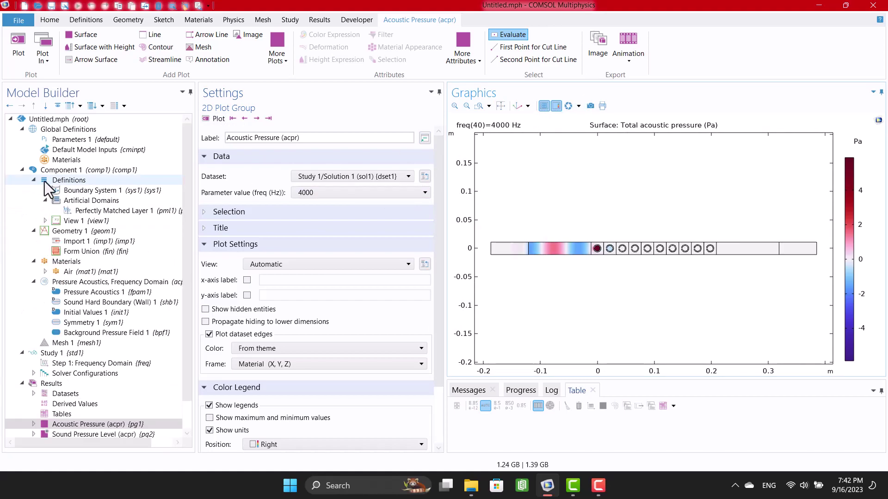
right_click(44, 181)
mouse_move(92, 263)
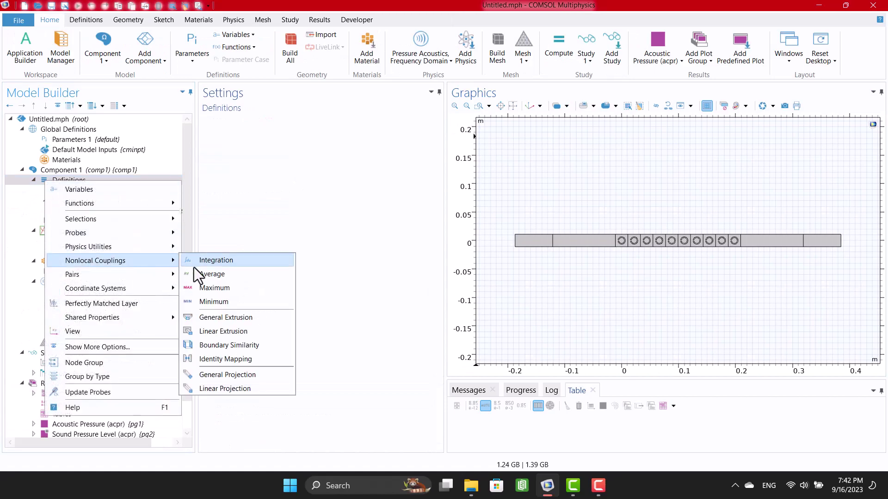
click(210, 262)
scroll(674, 224, up, 5)
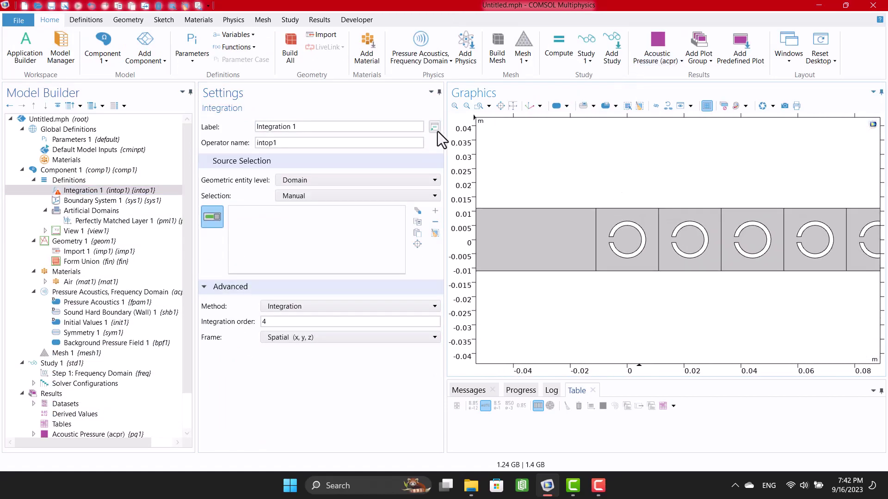
click(352, 181)
click(341, 204)
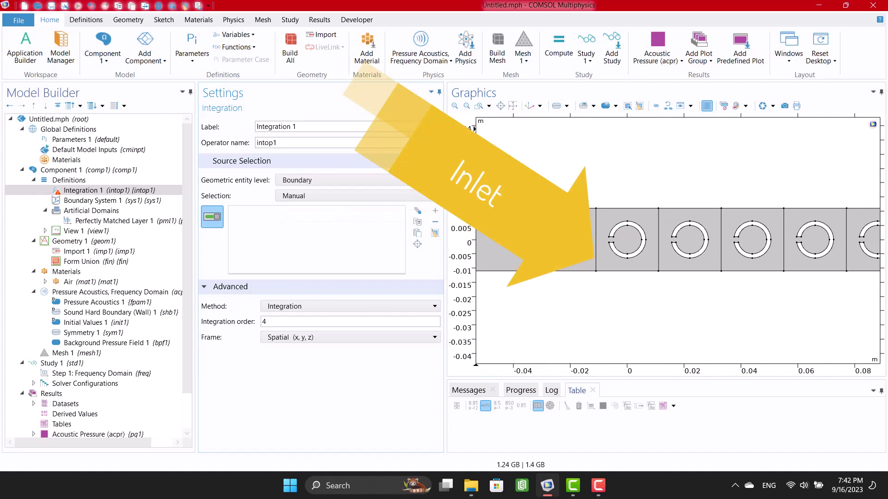
click(594, 241)
click(297, 144)
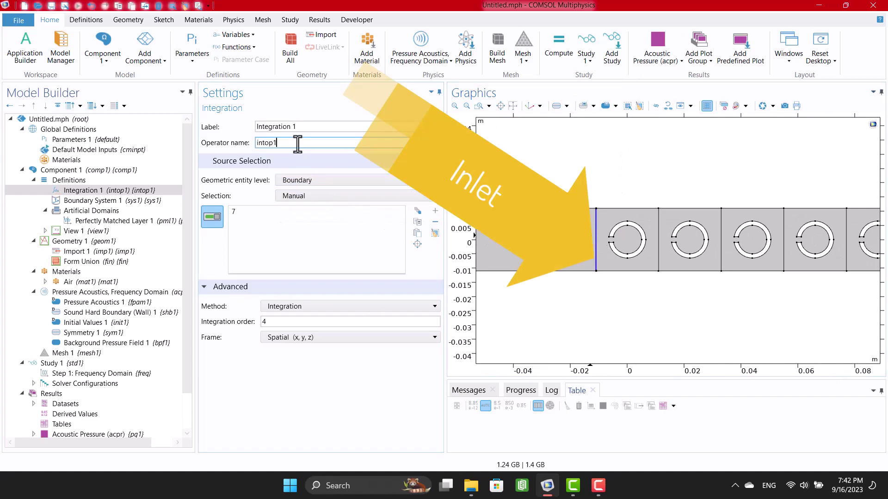
text(_in)
key(Return)
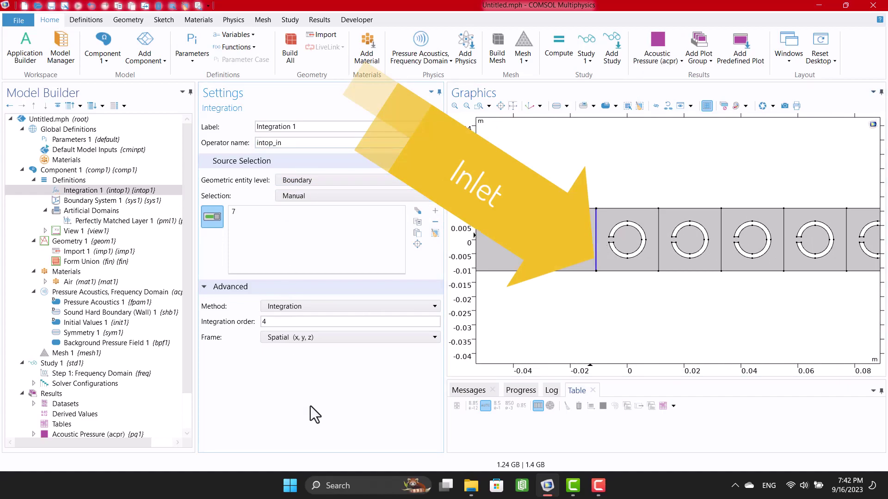
Add a second boundary integration operator on outlet boundary 57 named intop_out.
right_click(61, 184)
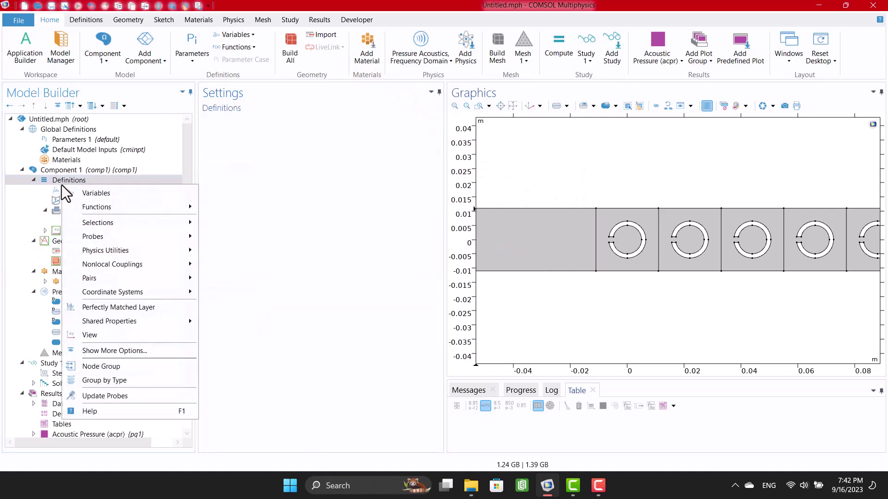
mouse_move(141, 249)
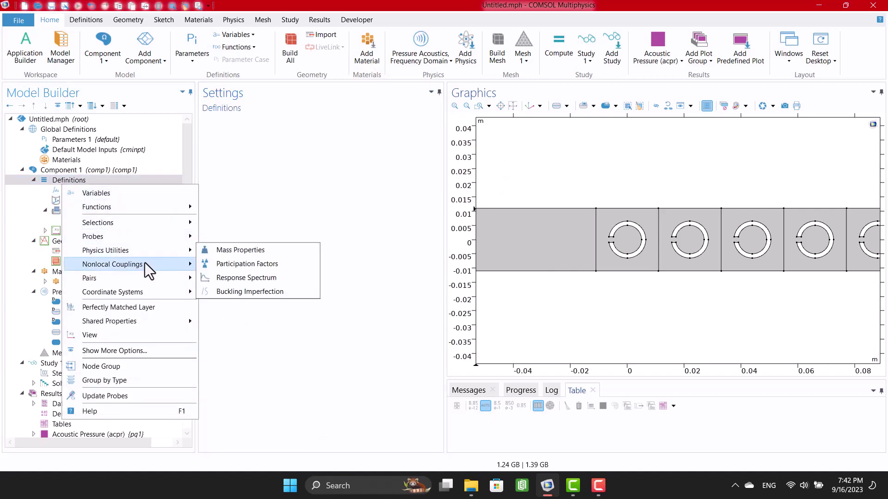
click(218, 264)
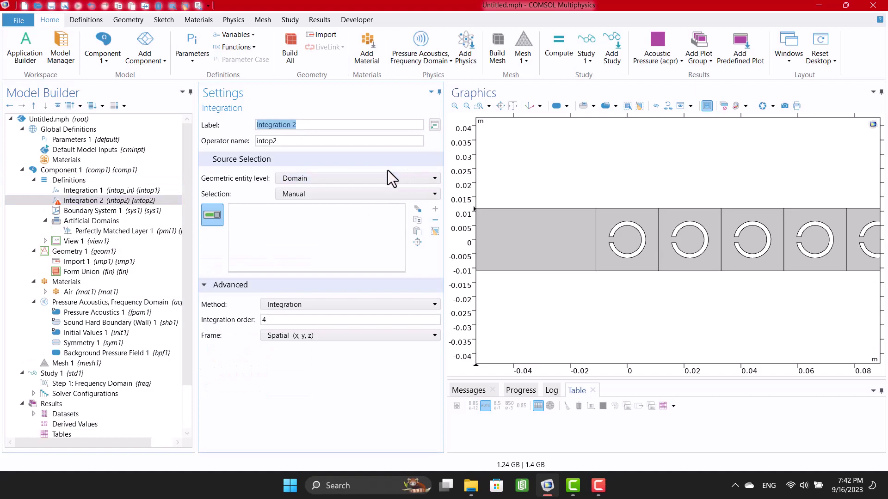
click(386, 178)
click(354, 200)
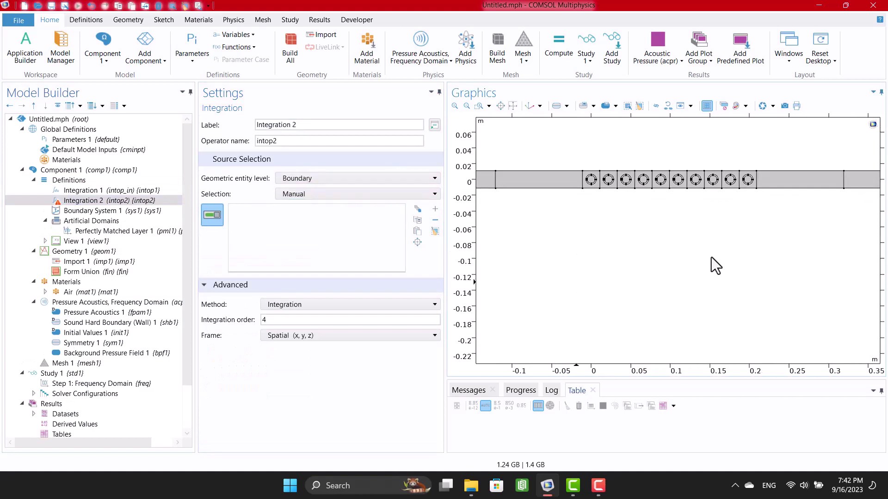
scroll(661, 218, up, 4)
click(670, 176)
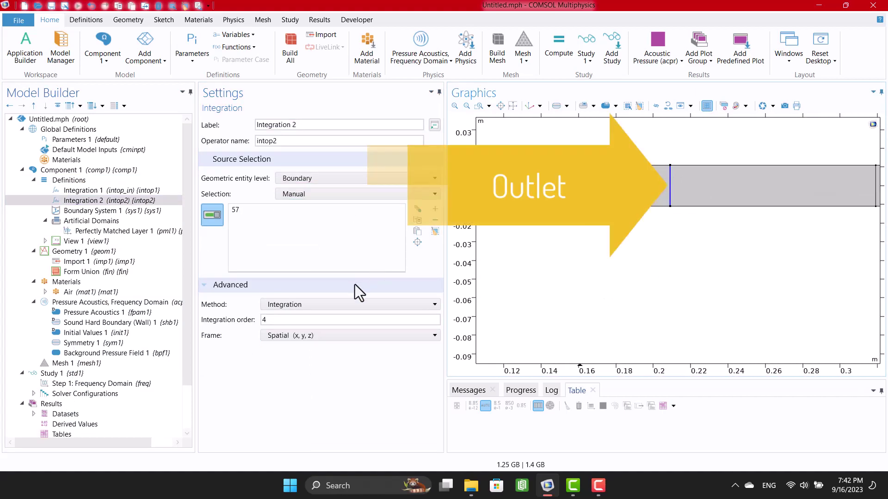
click(291, 142)
text(_)
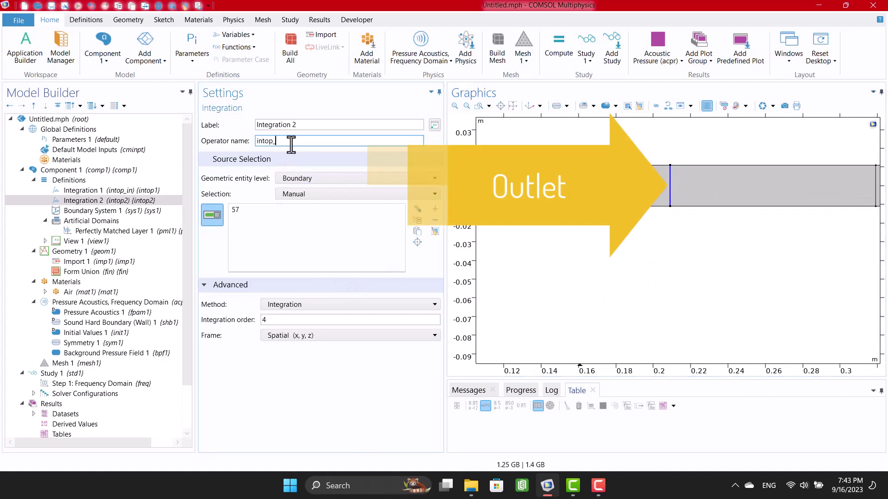
text(out)
key(Return)
click(516, 107)
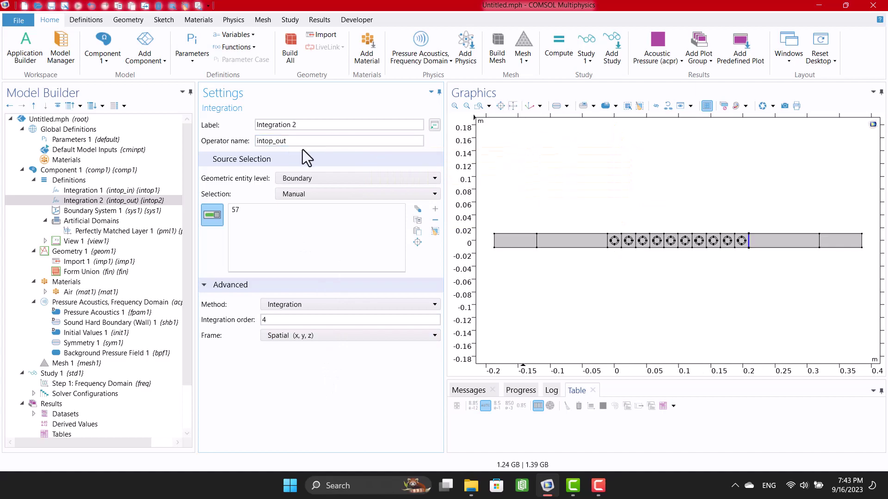
Add a Variables 1 node defining P_in as intop_in(1[Pa]).
right_click(44, 181)
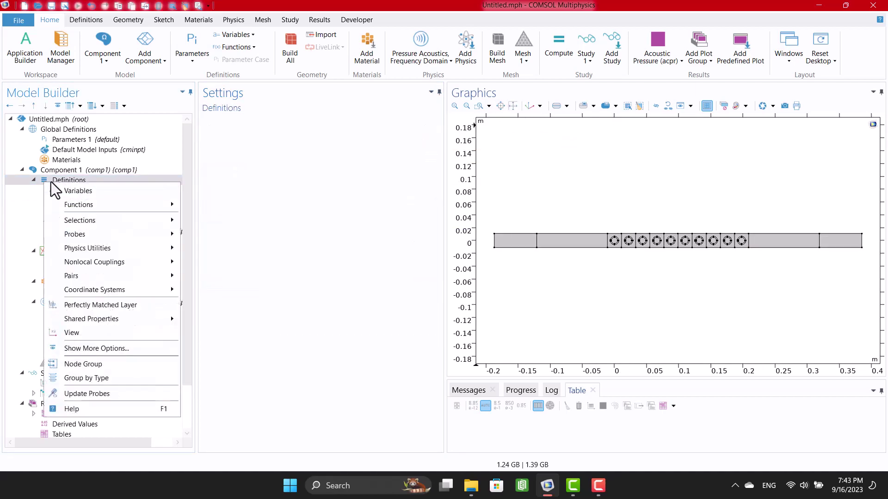
key(Escape)
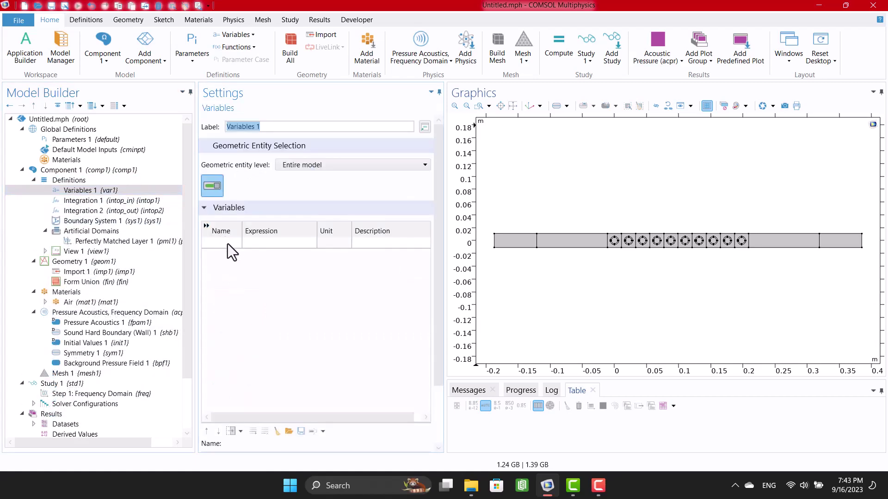
click(221, 242)
click(259, 243)
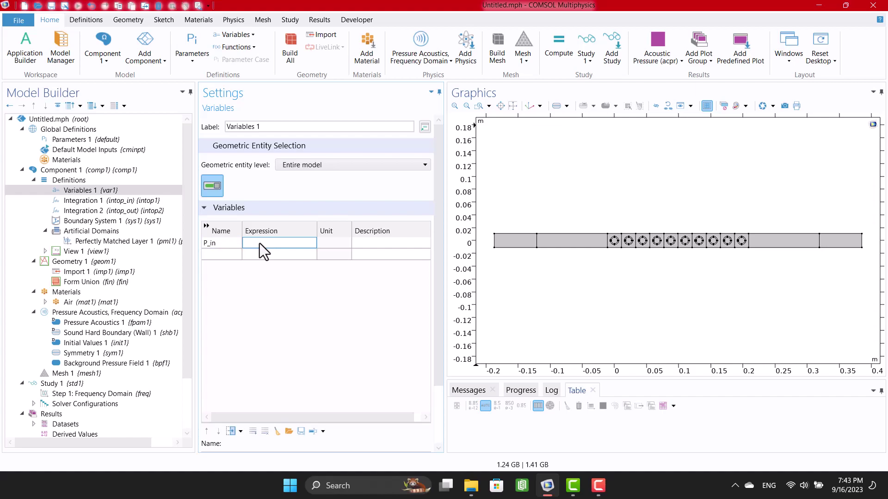
text(intop_in(1[Pa)
click(270, 290)
click(66, 365)
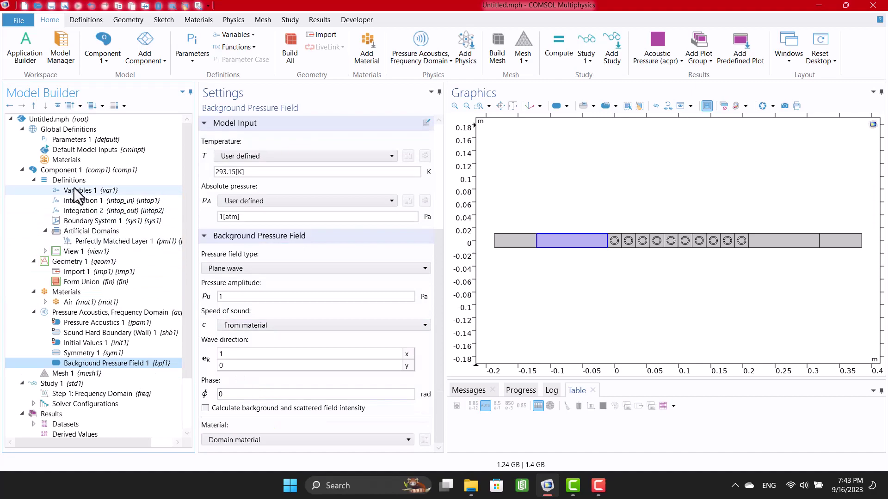
Add global parameter p0 = 1 [Pa] and use p0 as the background pressure field amplitude.
click(74, 140)
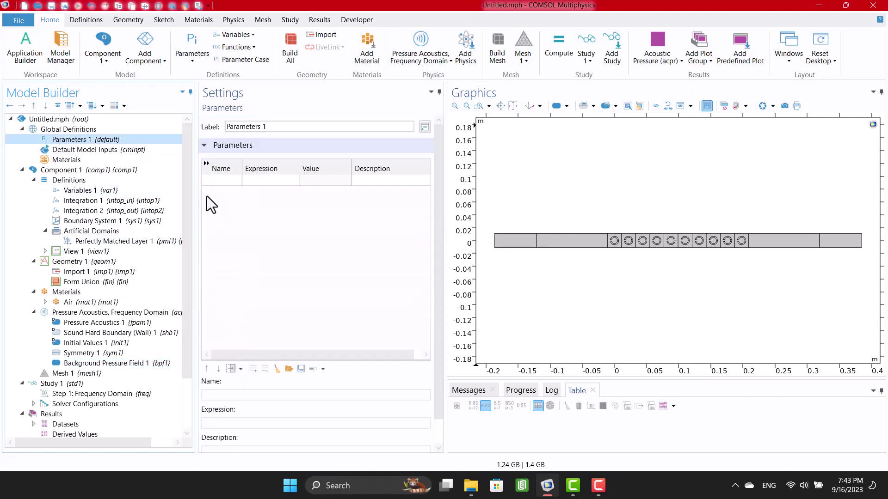
click(224, 179)
text(p0)
key(Tab)
text(1)
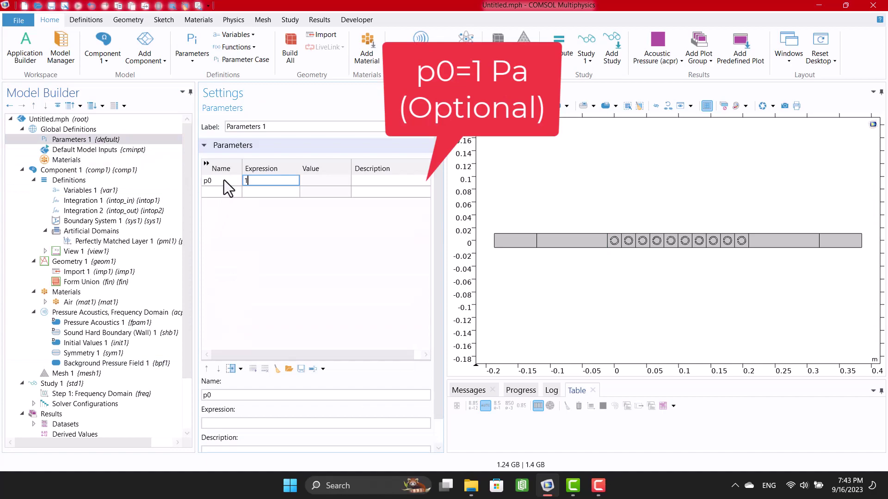
text( [Pa])
key(Return)
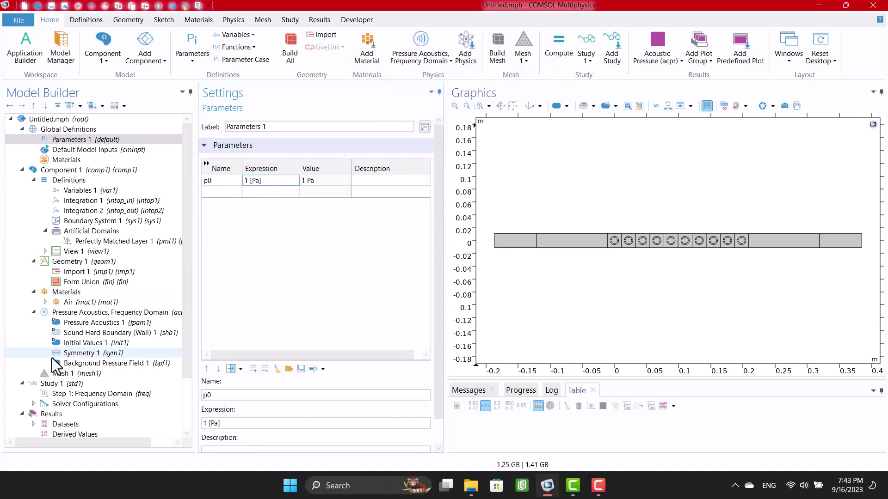
click(75, 362)
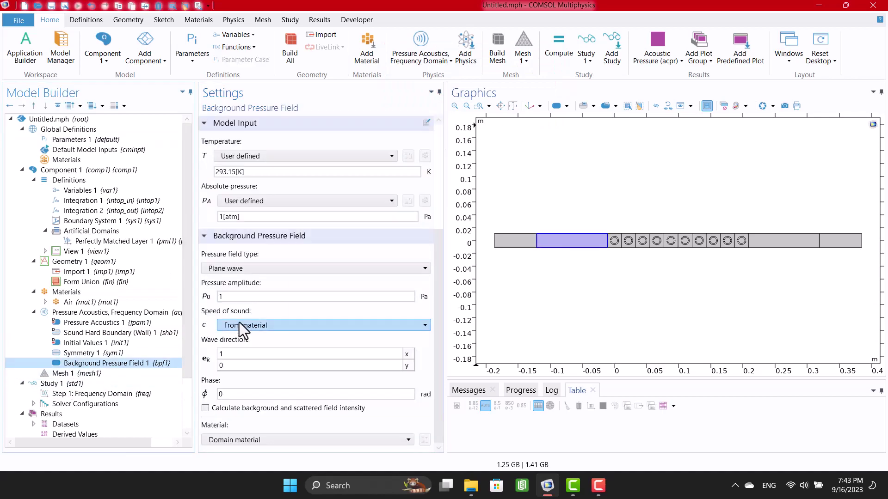
double_click(238, 297)
text(p0)
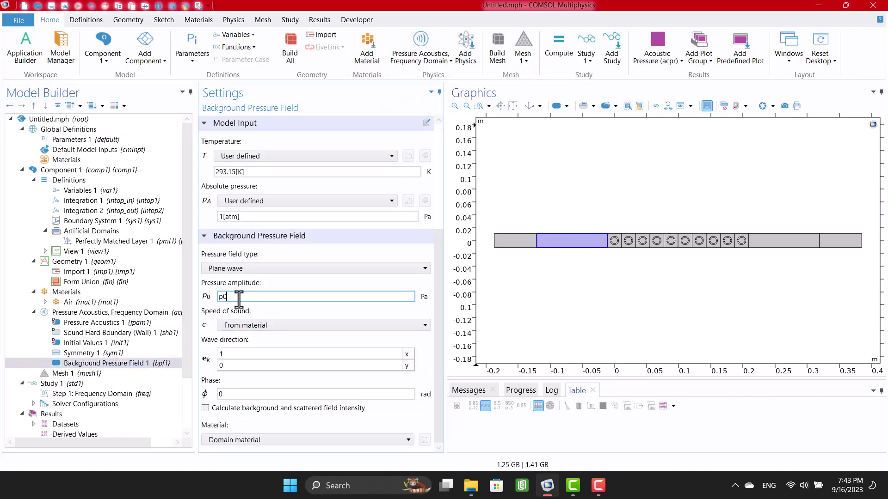
Return to Variables 1 and select the 1[Pa] argument in the P_in expression.
click(81, 201)
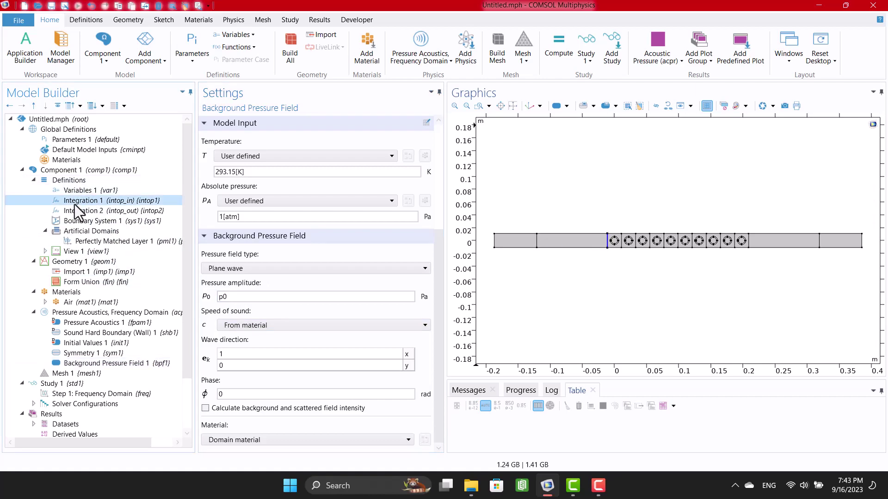
click(74, 190)
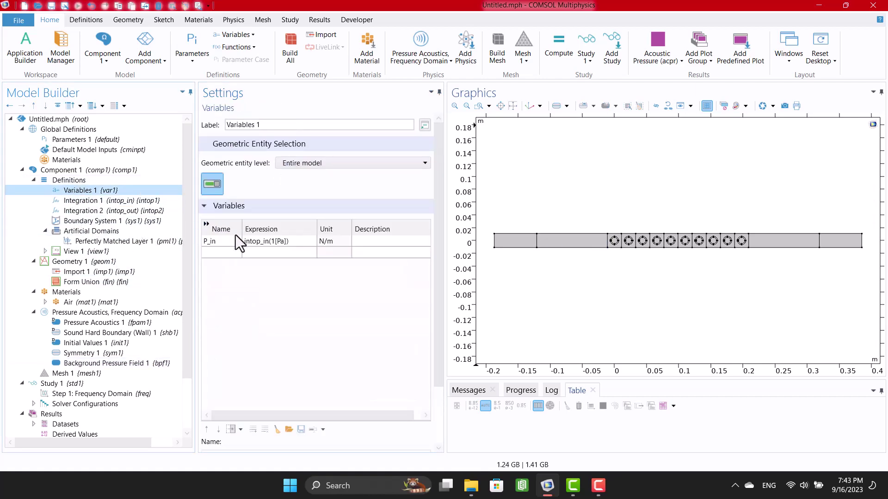
click(278, 242)
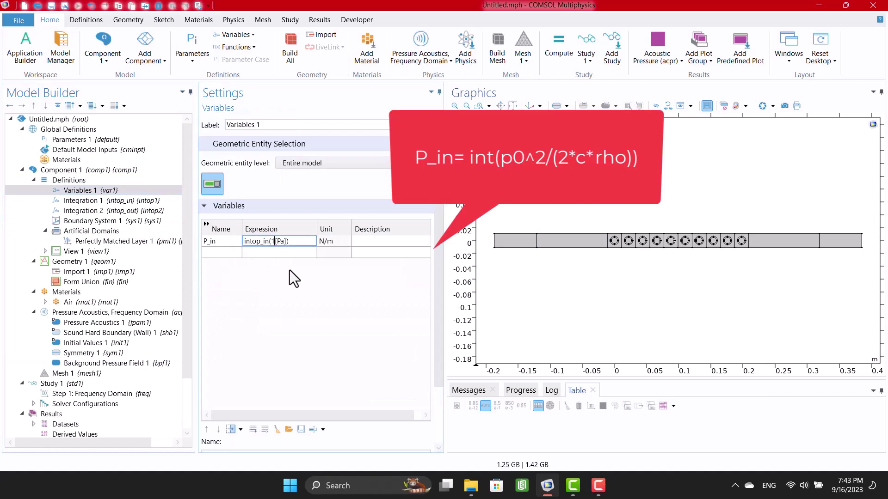
key(Left)
key(shift+Right)
key(shift+Right)
key(shift+Right)
key(shift+Right)
key(shift+Right)
Rewrite P_in as intop_in(p0^2/(2*acpr.c*acpr.rho)), checking acpr.c and acpr.rho units in test rows.
text(p)
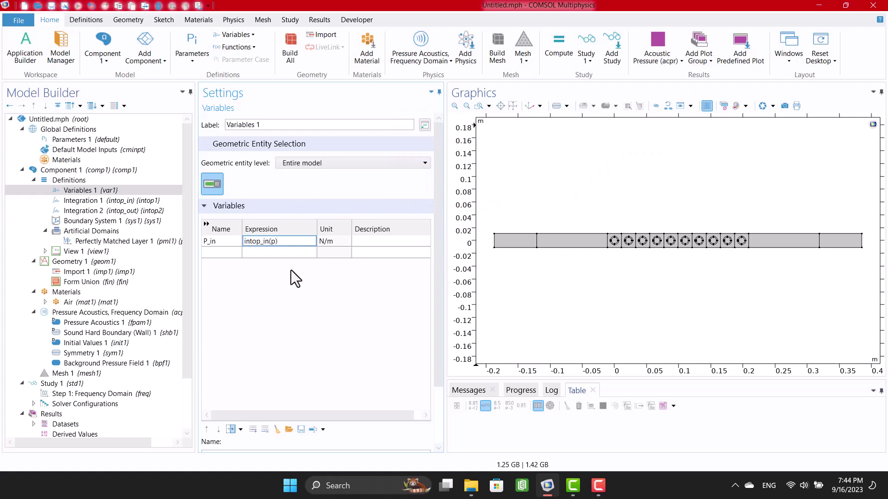
text(0^2)
text(/(2*ac)
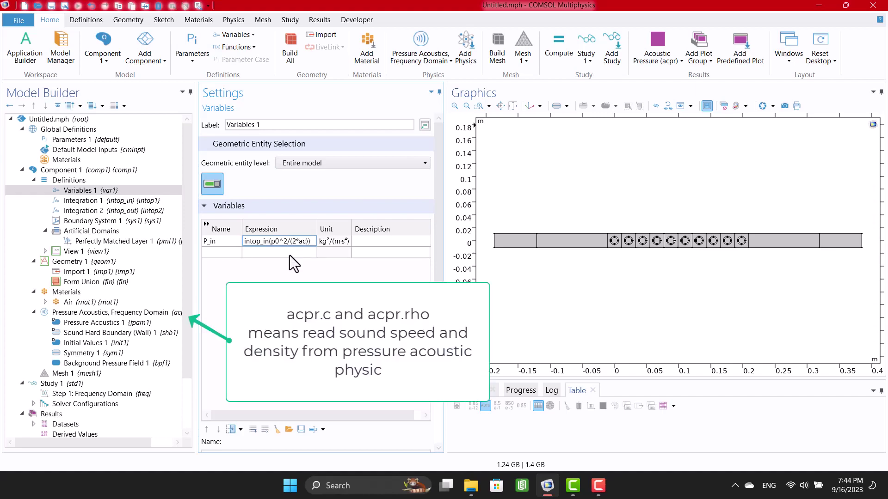
text(pr.c)
key(Return)
click(292, 257)
text(acpr.c)
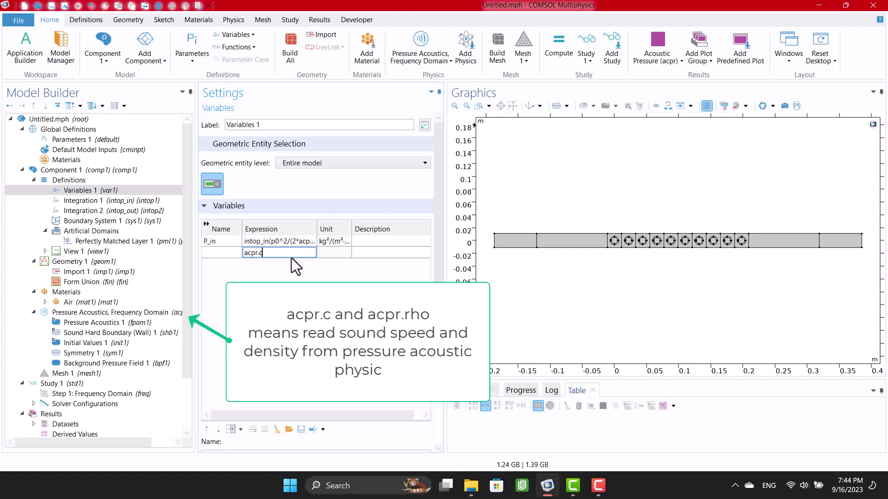
key(Return)
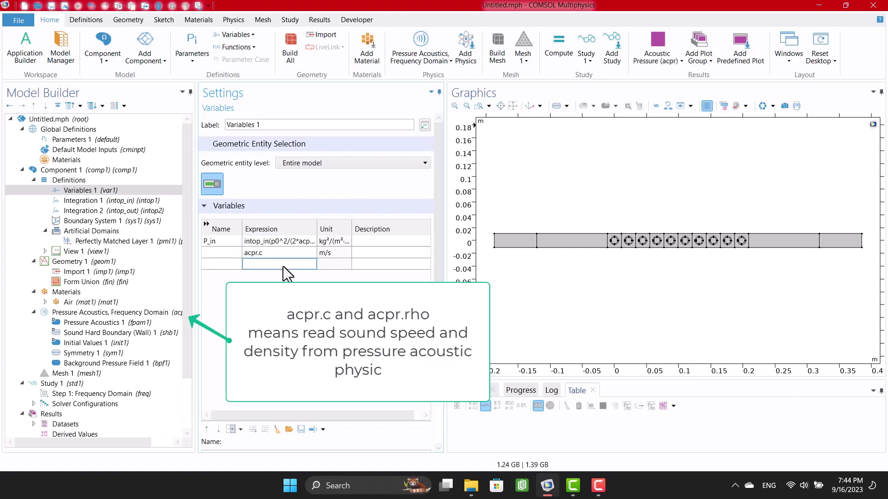
click(280, 264)
text(acpr.rho)
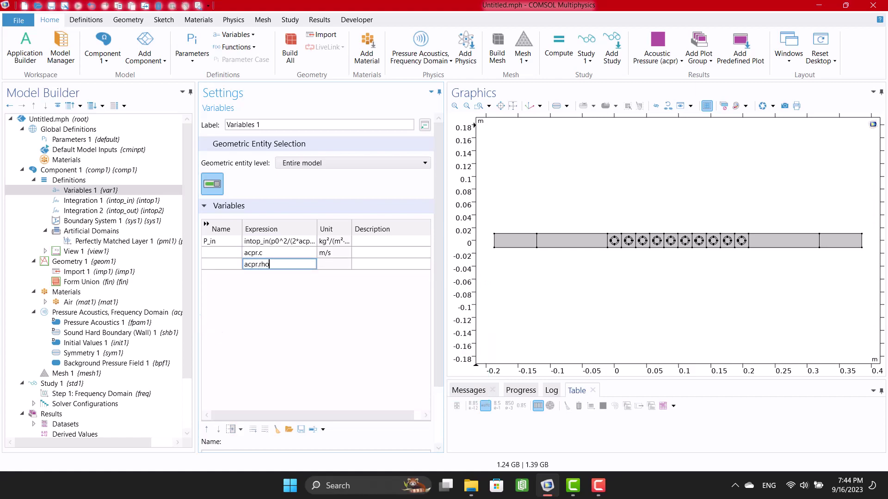
key(Return)
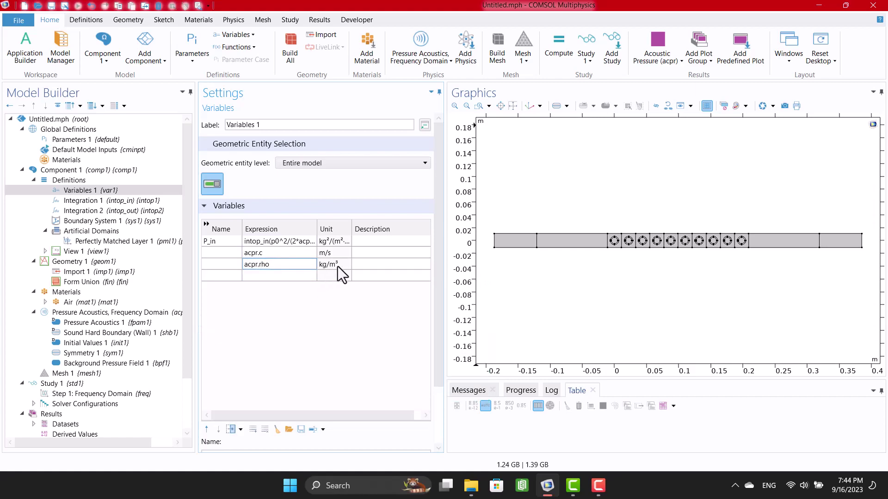
key(Up)
key(Up)
key(F2)
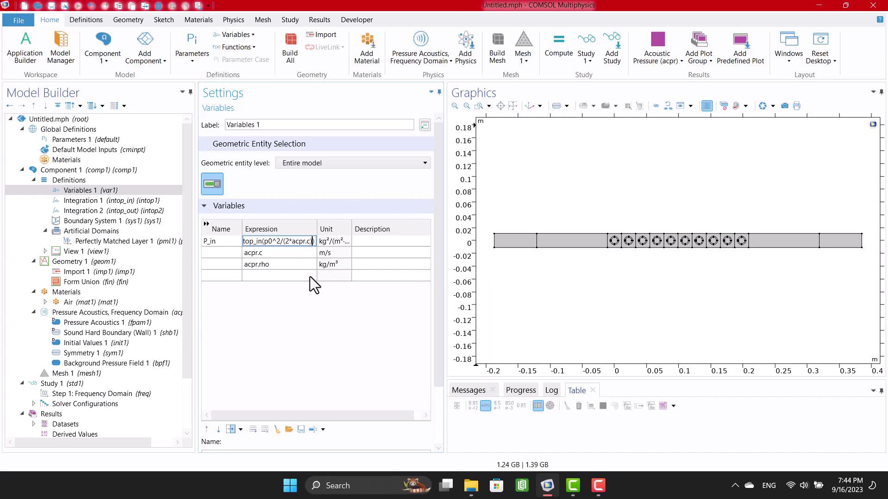
text(*acpr.rho)
key(Return)
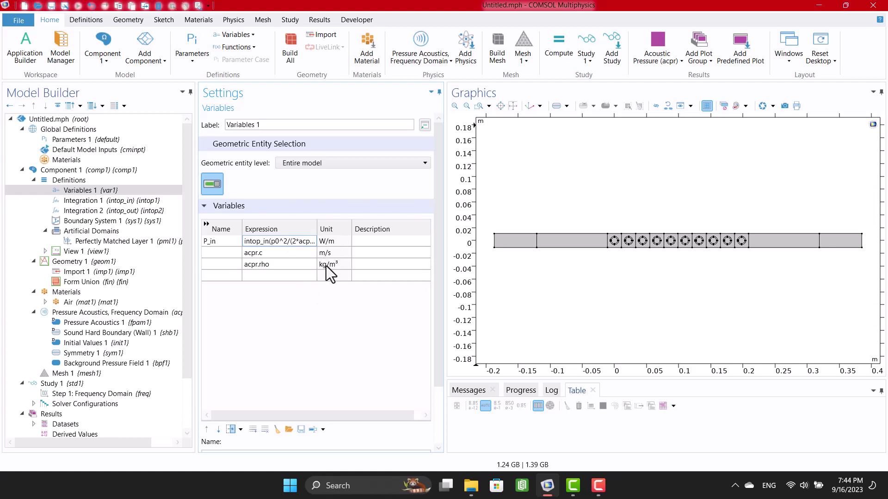
Delete the two test rows and start a P_out variable with an intop_out expression.
drag(326, 266, 245, 254)
right_click(249, 254)
click(286, 291)
click(218, 251)
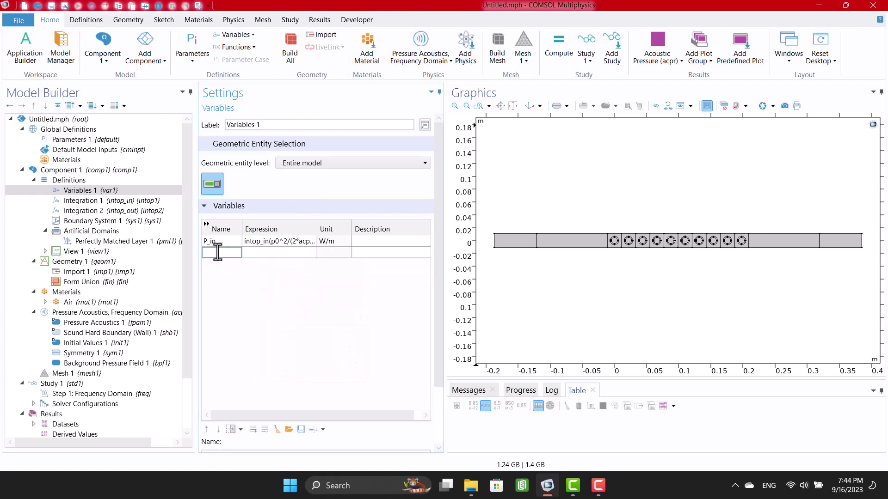
text(P_in)
key(BackSpace)
key(BackSpace)
text(out)
click(254, 254)
text(int)
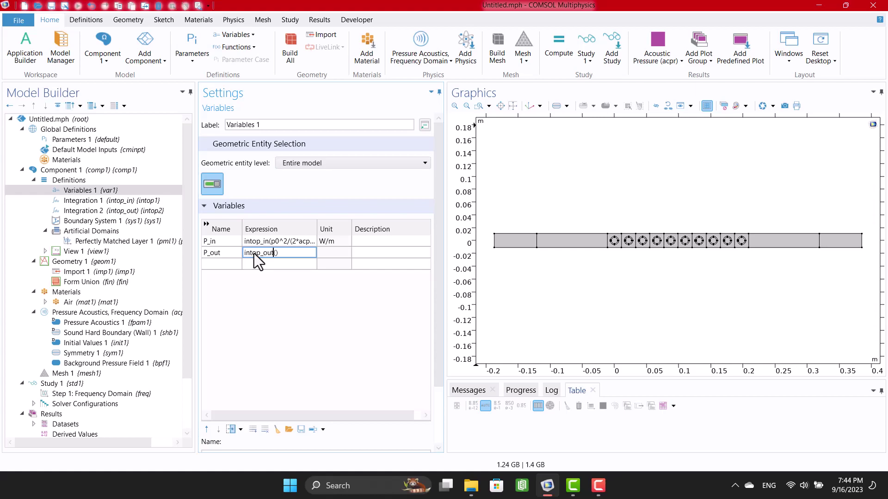
Set P_out to intop_out(acpr.p_t^2/(2*acpr.c*acpr.rho)) by reusing P_in's integrand with acpr.p_t.
text(op_out())
key(Return)
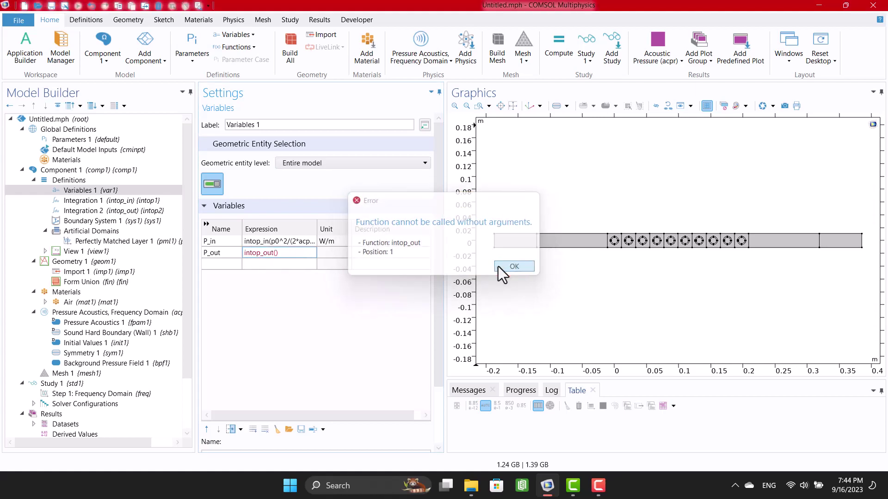
click(513, 266)
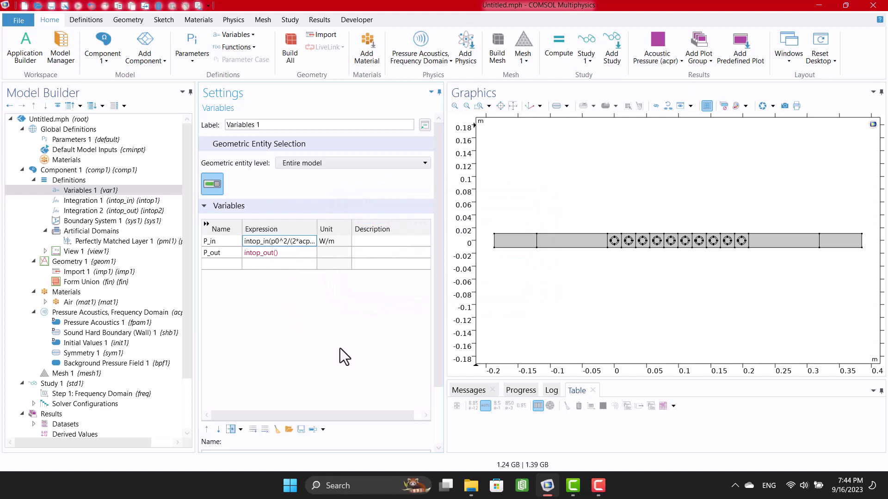
drag(441, 290, 437, 354)
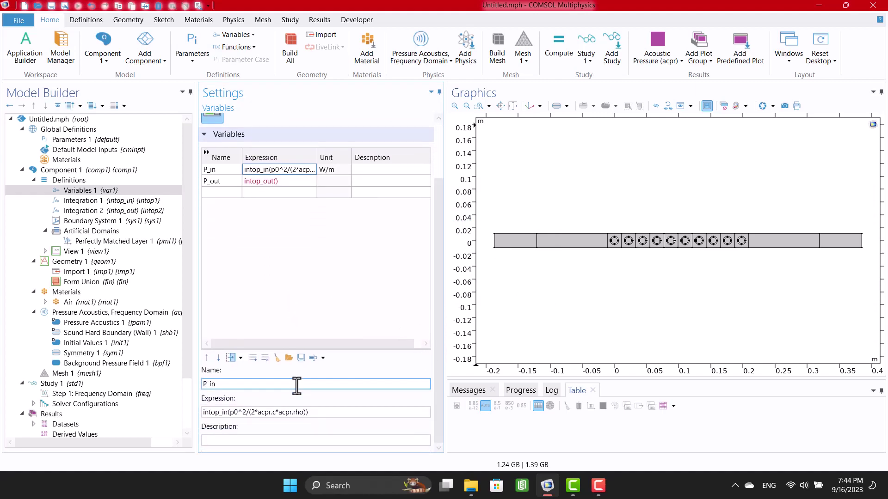
click(230, 412)
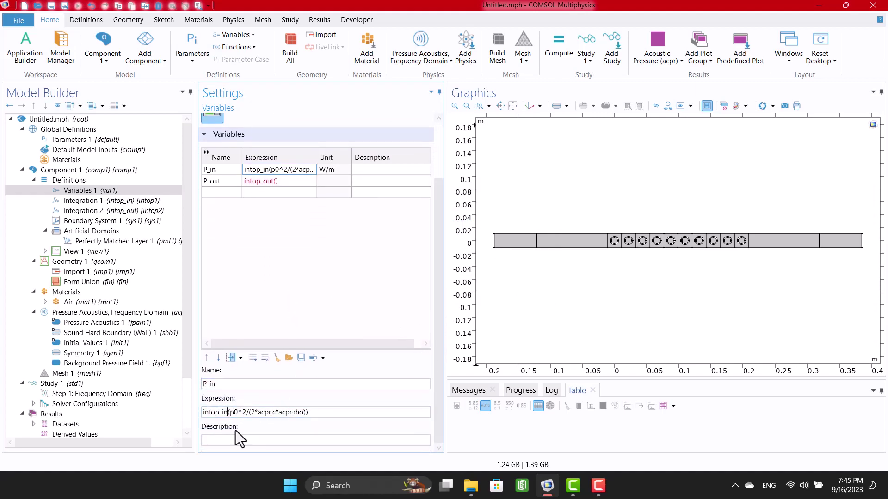
key(shift+Right)
key(shift+Right)
key(shift+Right)
key(shift+Right)
key(shift+Right)
key(shift+Right)
key(shift+Right)
key(shift+Right)
key(shift+Right)
key(shift+Right)
key(shift+Right)
key(shift+Right)
key(shift+Right)
key(shift+Right)
key(shift+Right)
key(shift+Right)
key(shift+Right)
key(shift+Right)
key(shift+Right)
key(shift+Right)
key(ctrl+c)
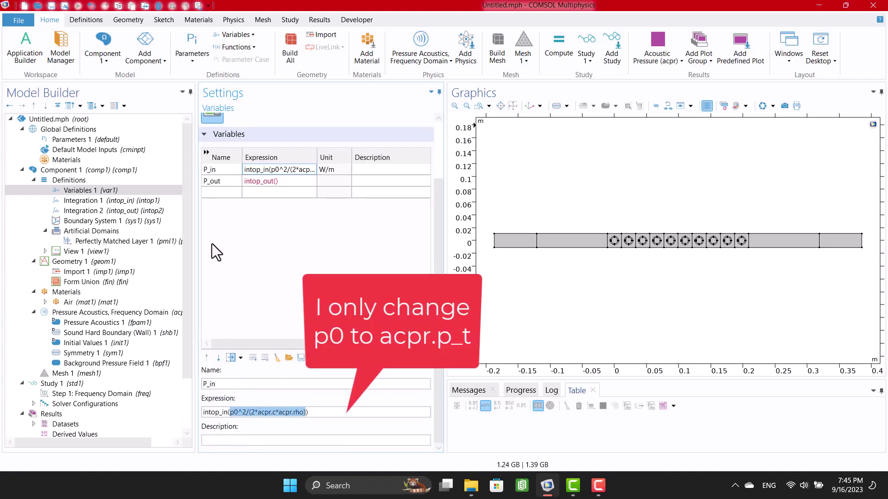
click(276, 184)
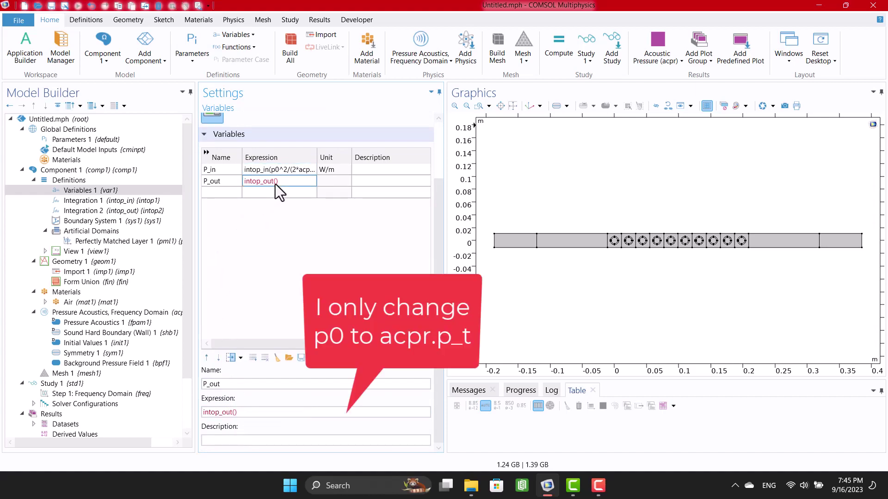
click(235, 412)
key(ctrl+v)
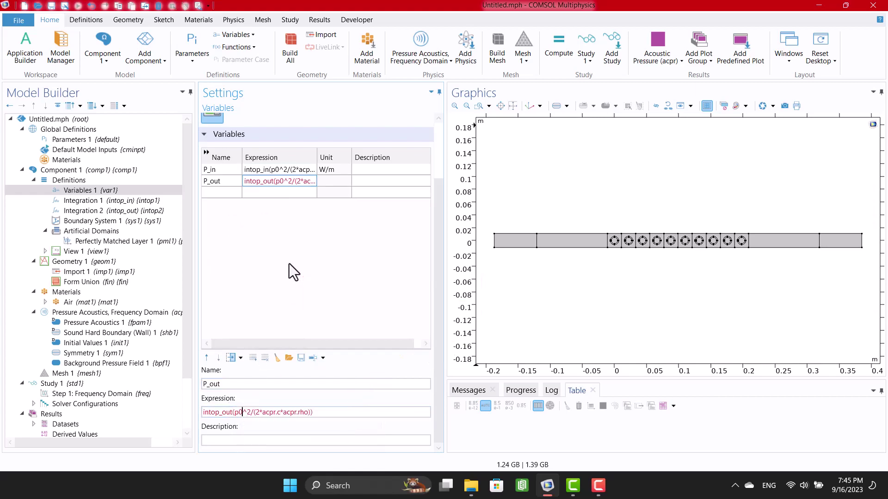
key(BackSpace)
key(BackSpace)
text(acp)
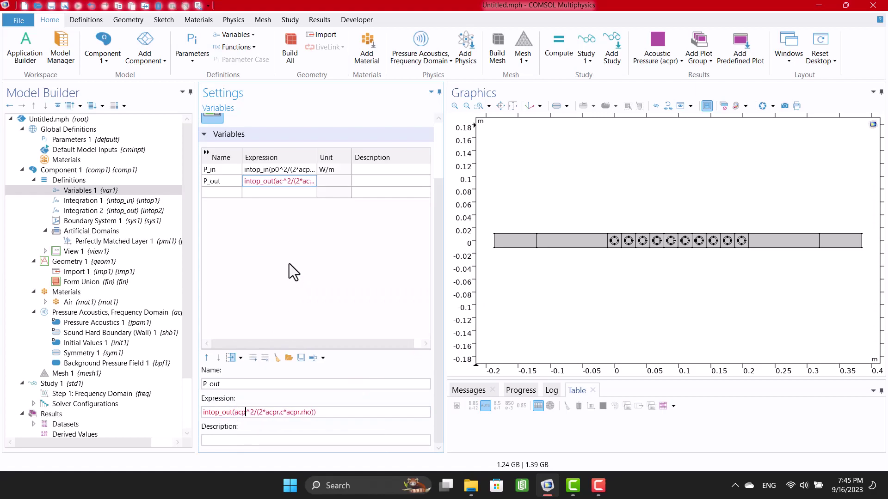
text(r.p)
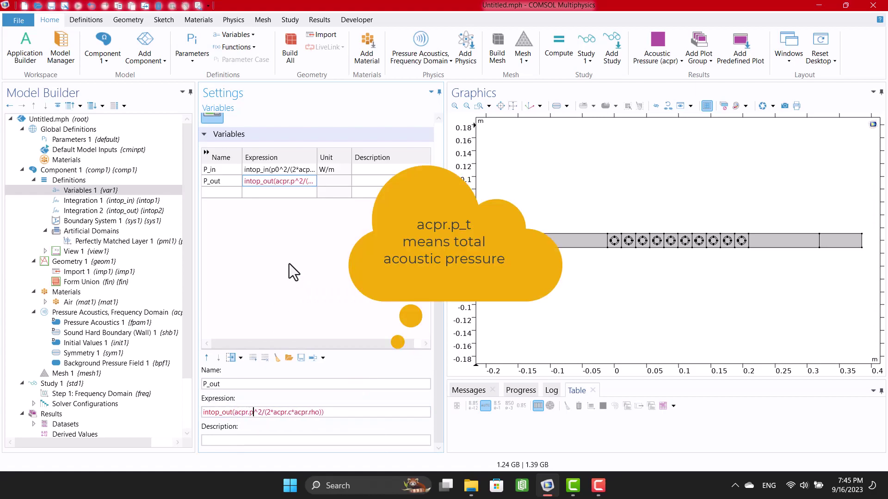
text(_t)
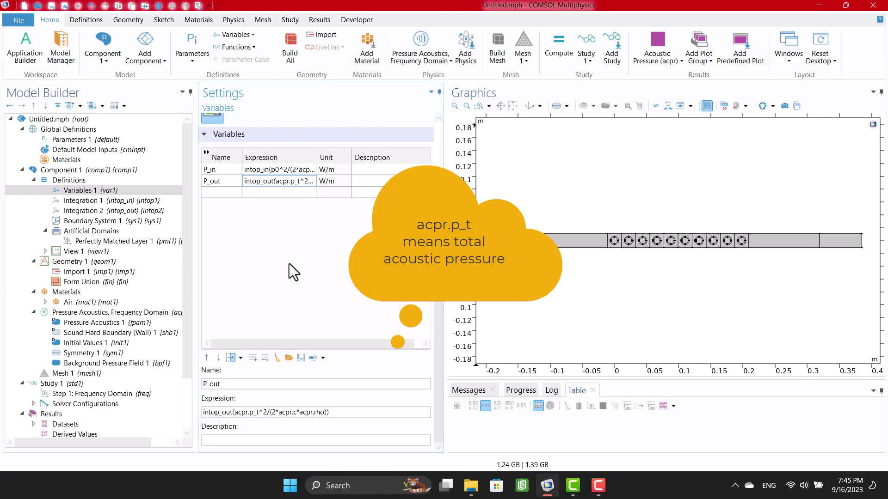
scroll(85, 312, down, 2)
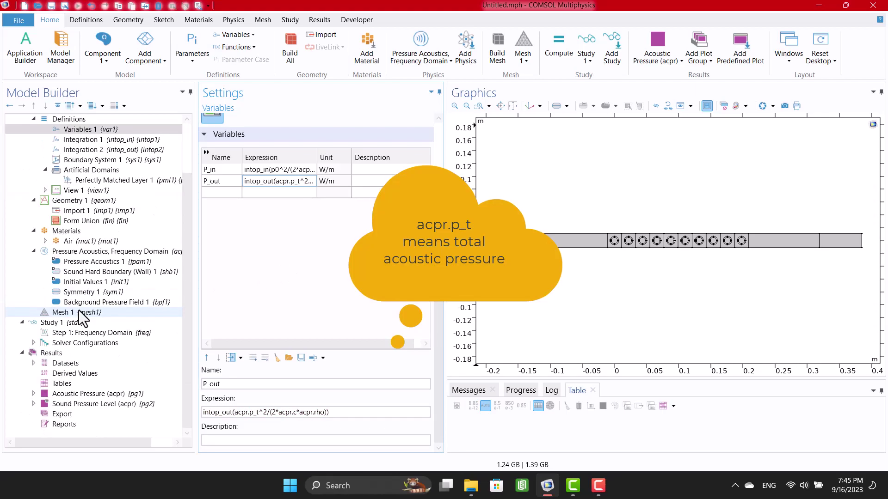
Set the Acoustic Pressure surface plot expression to acpr.p_t, the total acoustic pressure.
click(33, 393)
click(84, 404)
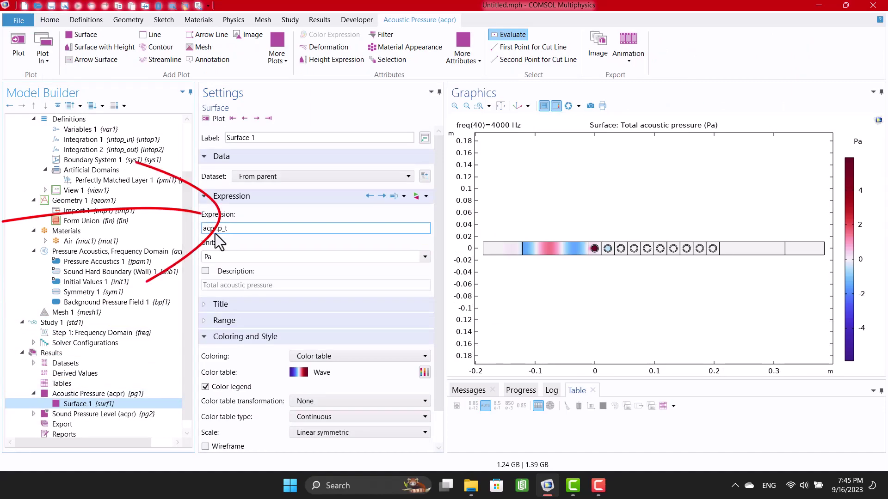
click(425, 197)
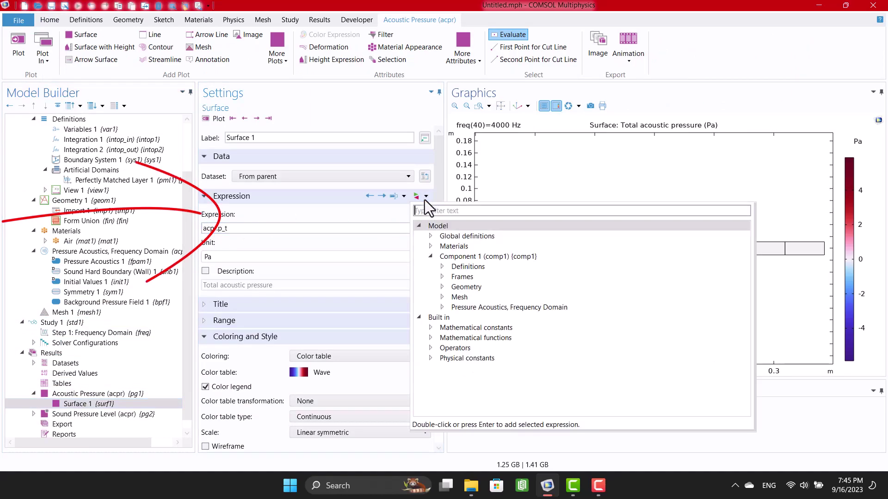
click(443, 307)
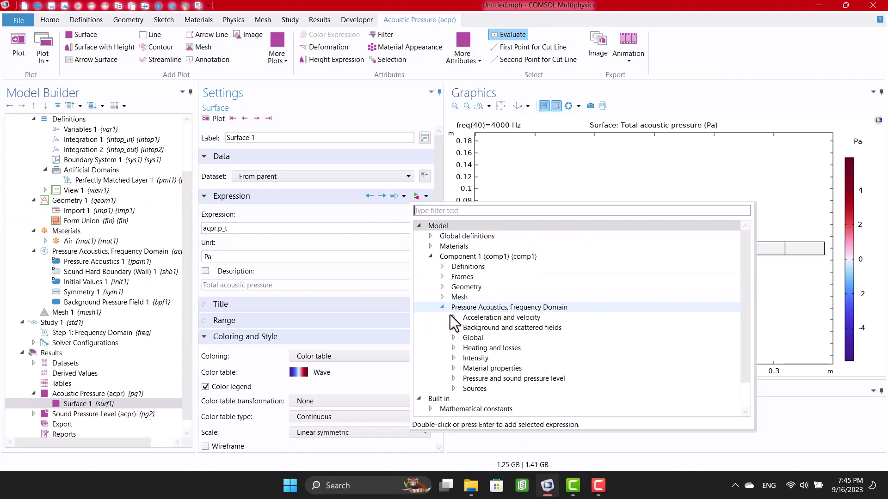
click(453, 326)
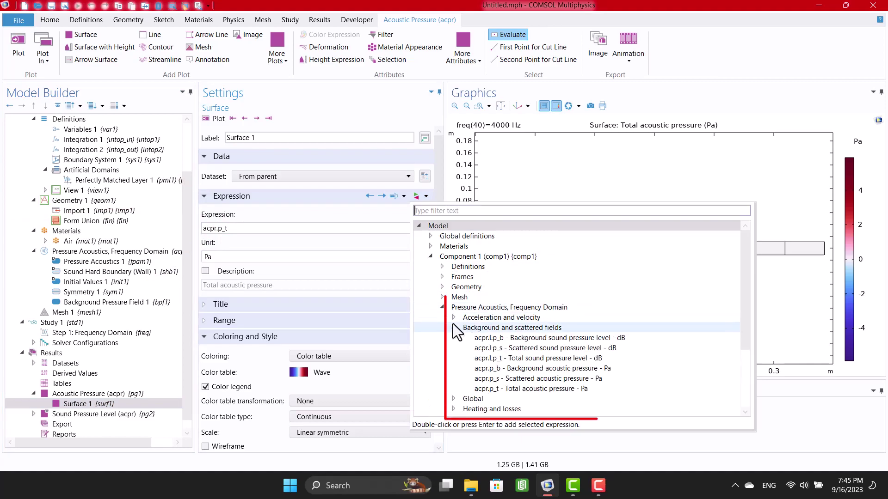
click(527, 389)
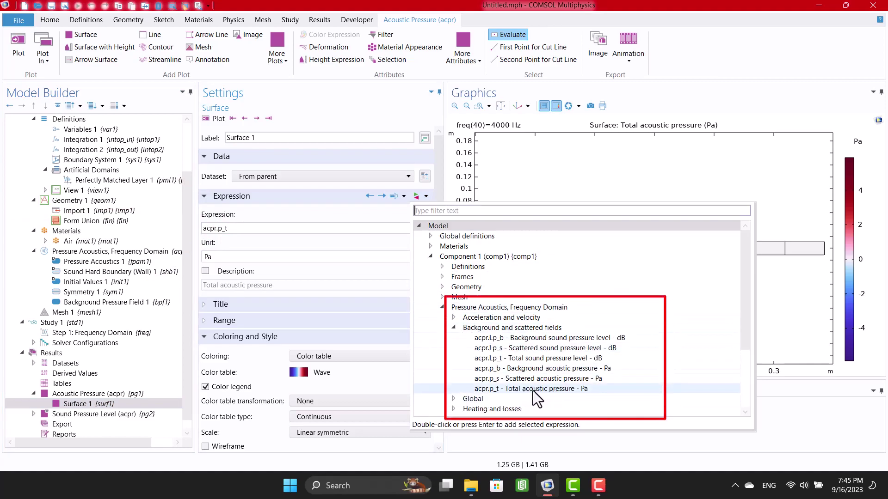
Inspect Boundary System 1 and the Integration 1 and Integration 2 operators.
click(81, 160)
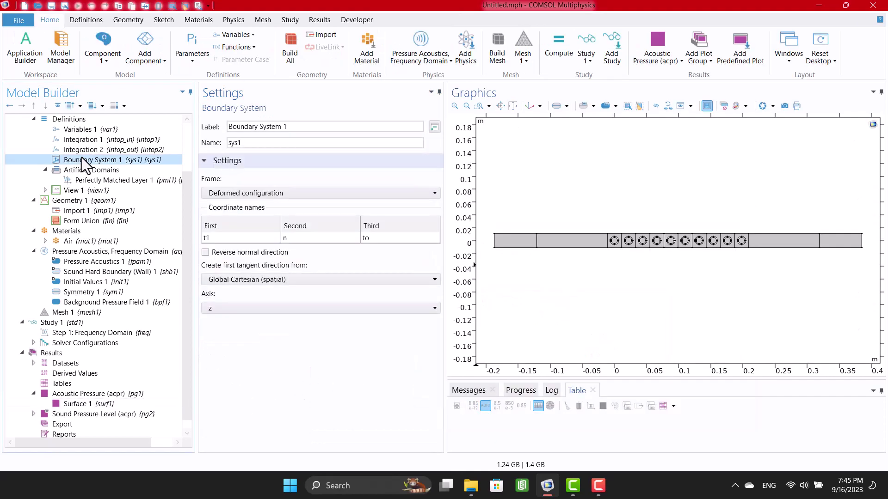
scroll(81, 157, up, 2)
click(84, 204)
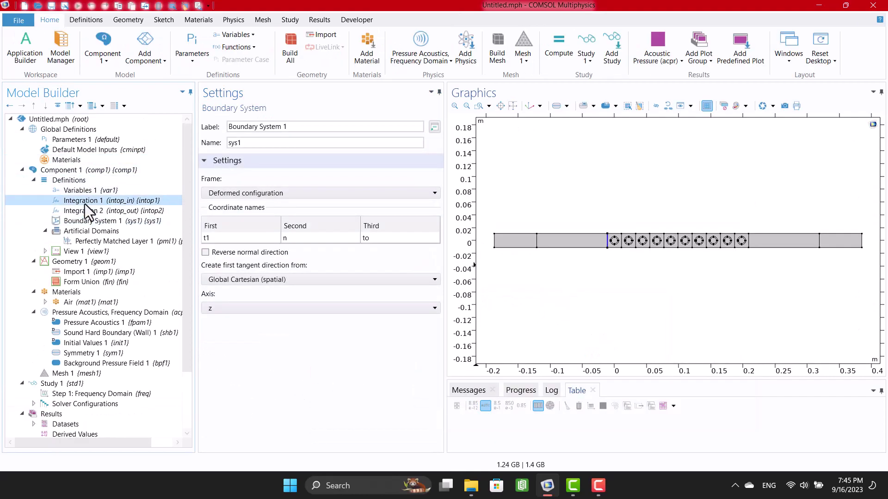
click(84, 210)
Add variable TL with expression 10*log10(P_in/P_out) in Variables 1.
click(78, 190)
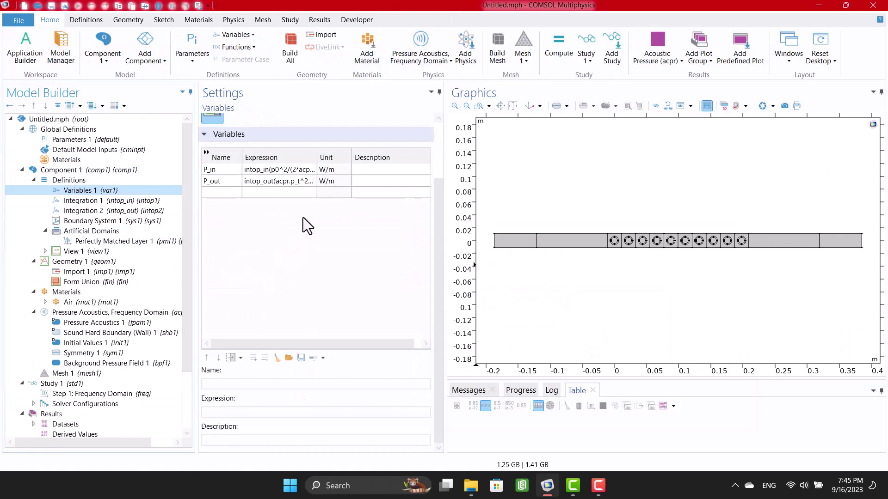
click(212, 190)
text(TL)
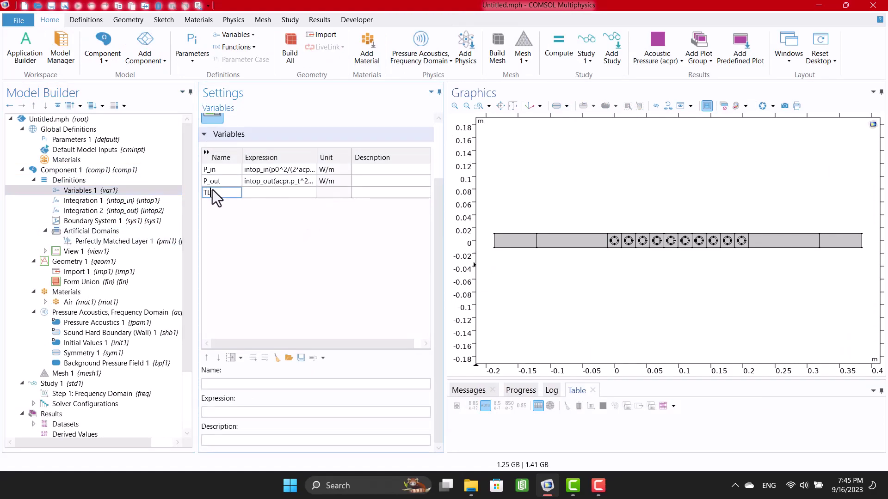
key(Tab)
text(10*)
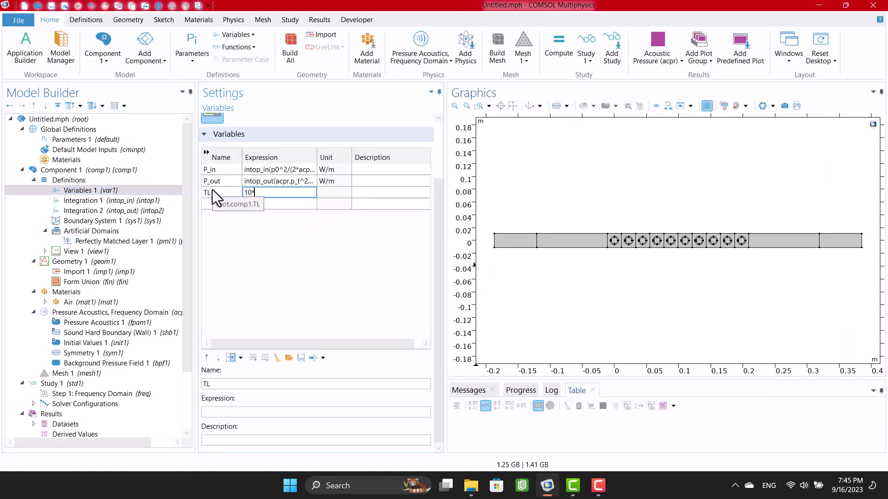
text(log10(P))
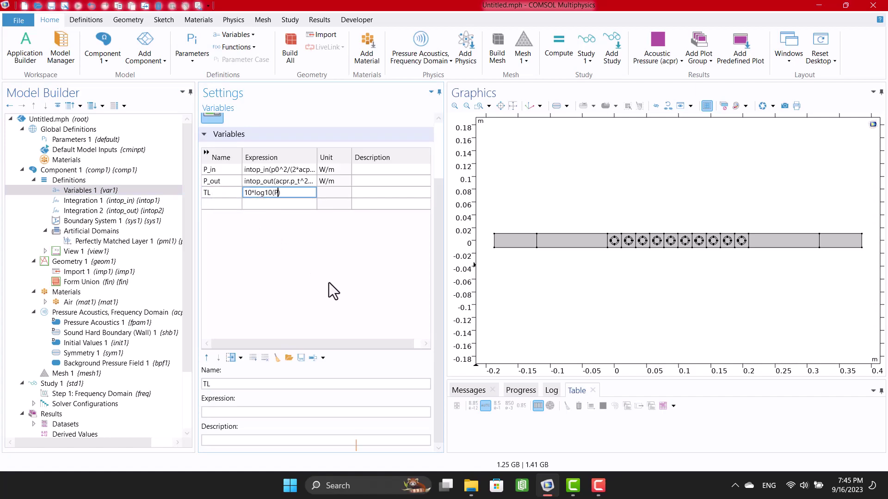
text(_In)
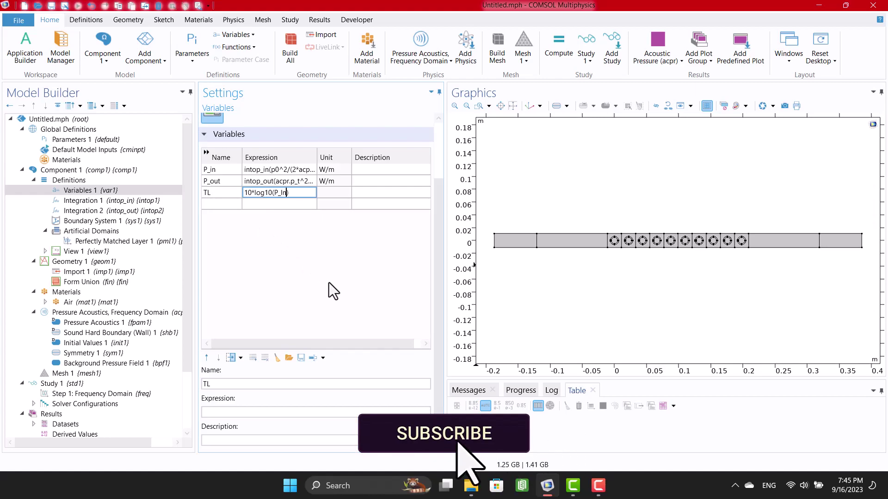
text(/)
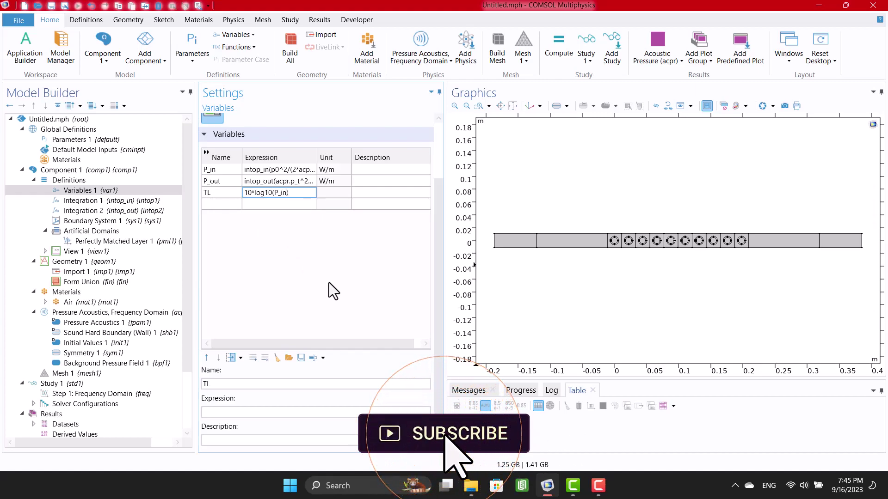
text(P_out)
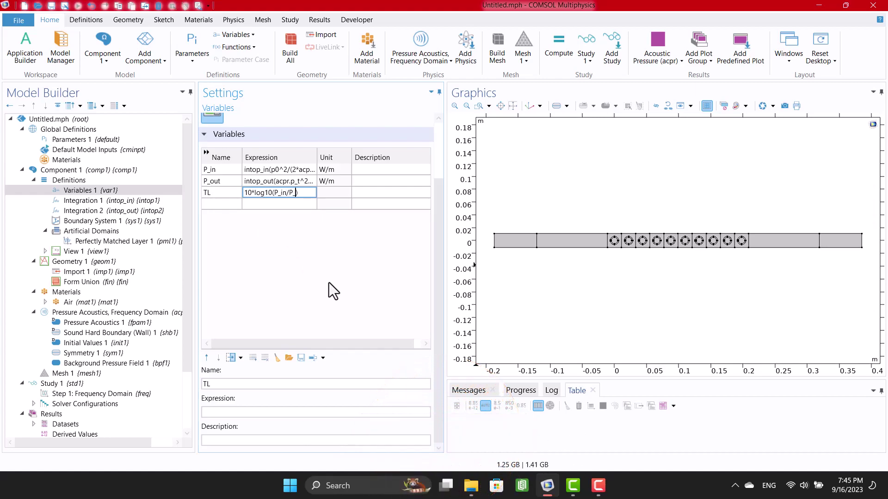
key(Return)
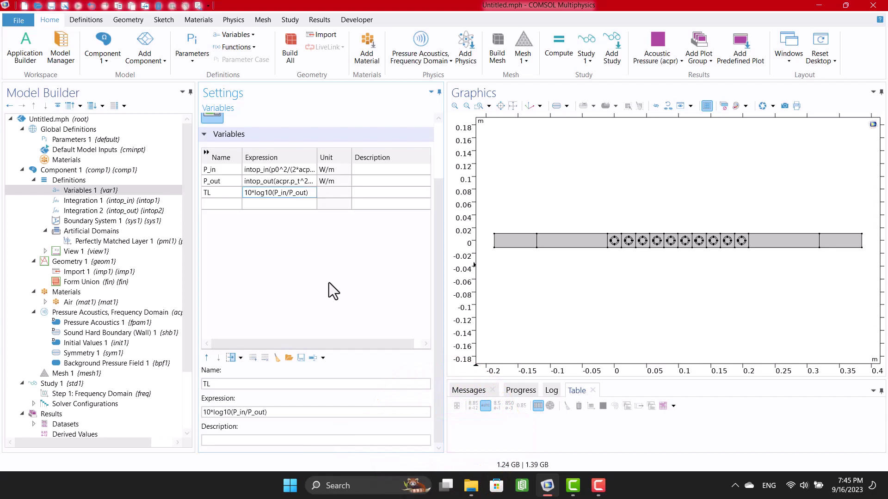
Describe P_in, P_out and TL as Inlet power, Outlet power and Transmission Loss.
click(378, 169)
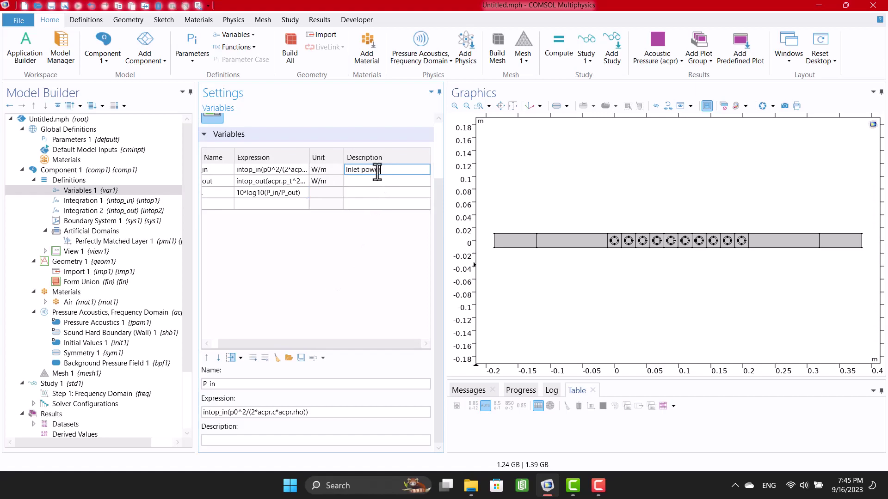
click(368, 182)
text(Outlet power)
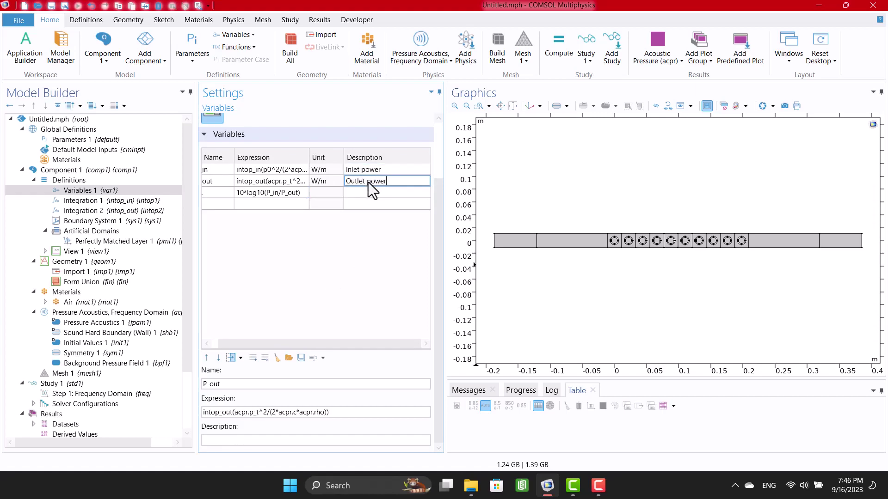
key(Tab)
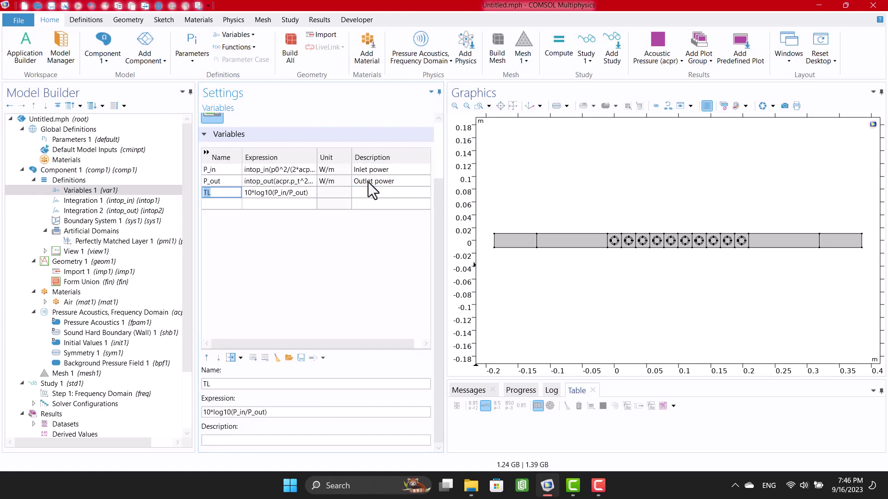
click(371, 190)
text(Transmission)
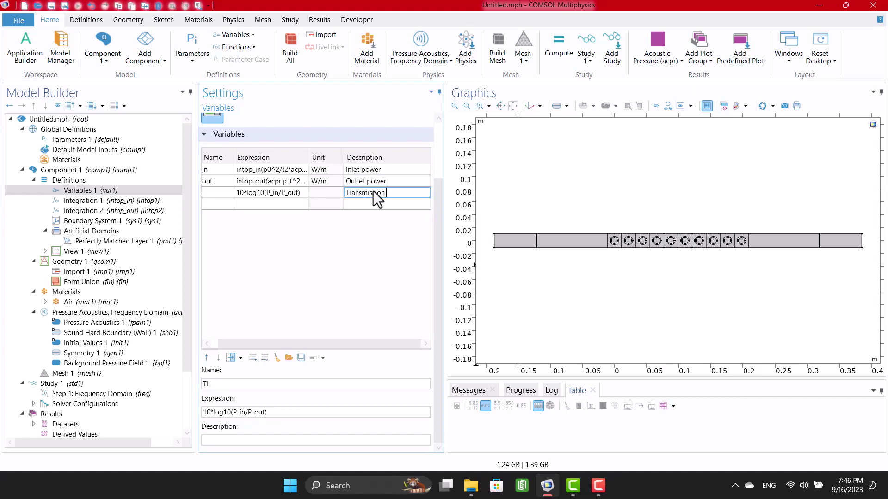
text( Loss)
key(Return)
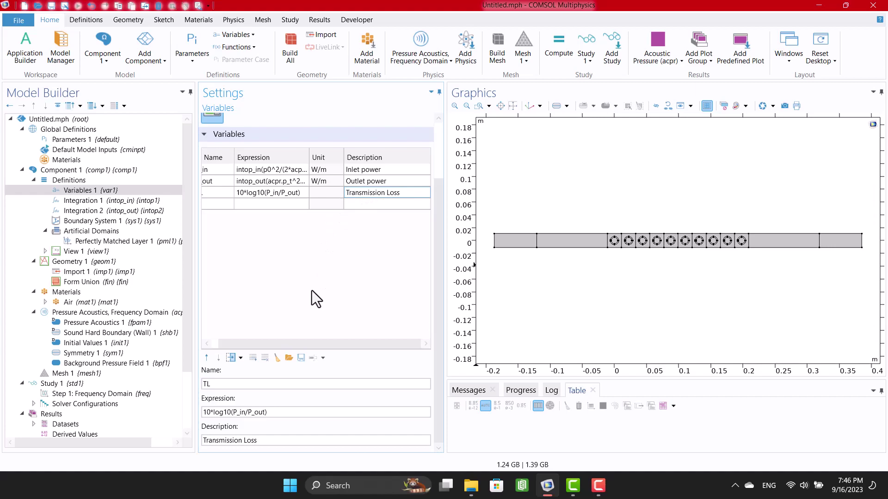
drag(300, 343, 268, 348)
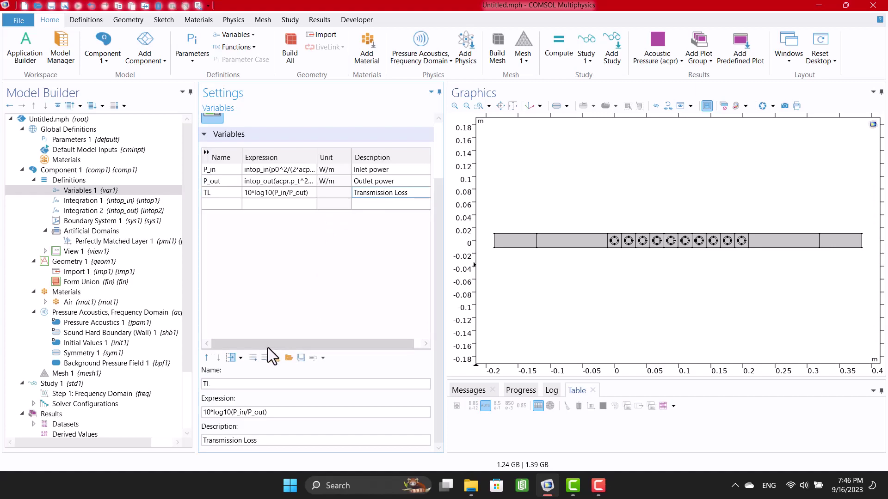
Recompute Study 1, then add 1D Plot Group 3 labelled 'Sound transmission Loss'.
click(58, 384)
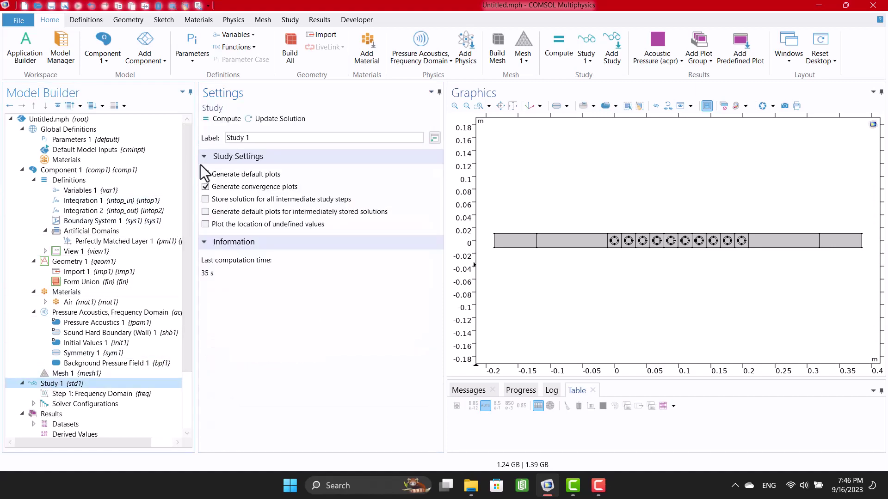
click(229, 118)
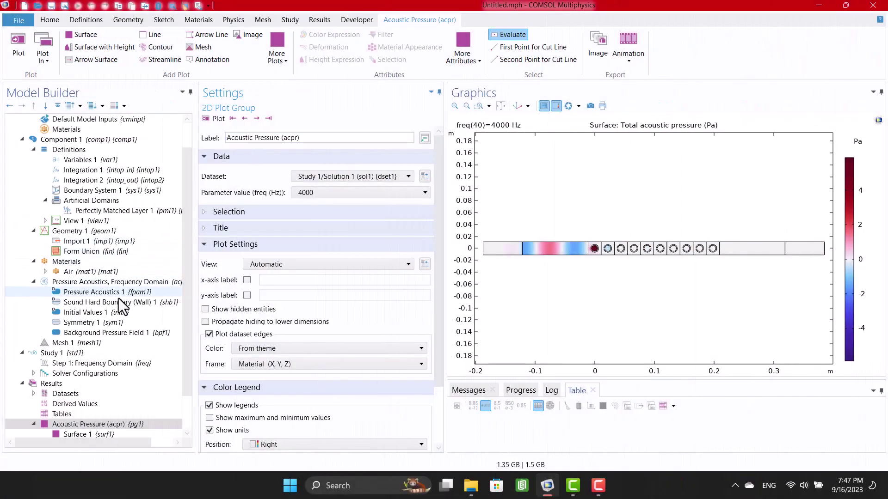
scroll(119, 298, down, 2)
right_click(49, 343)
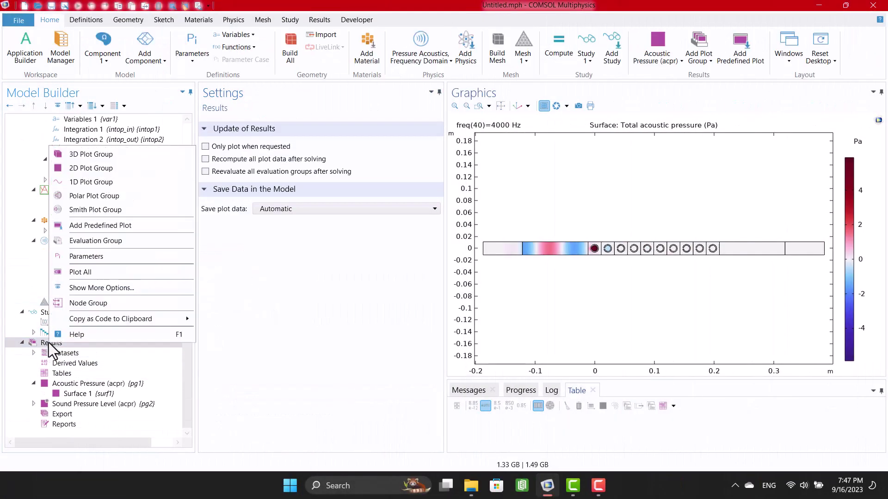
key(Escape)
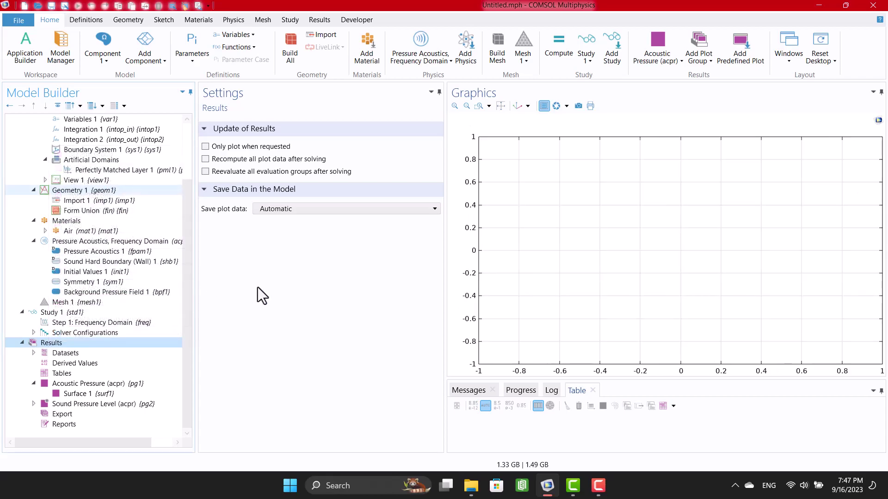
text(Sound)
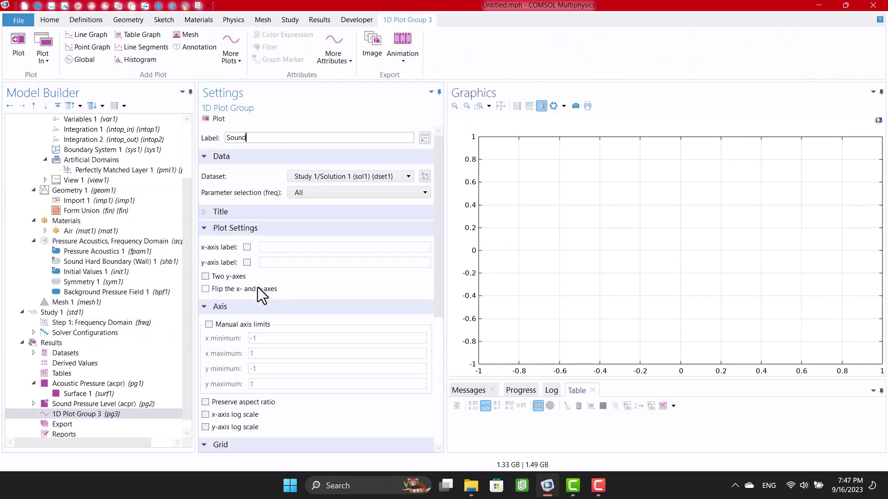
text( transmission Loss)
Rename the group 'Sound transmission loss' and plot TL as a Global quantity.
key(Delete)
text(l)
right_click(51, 415)
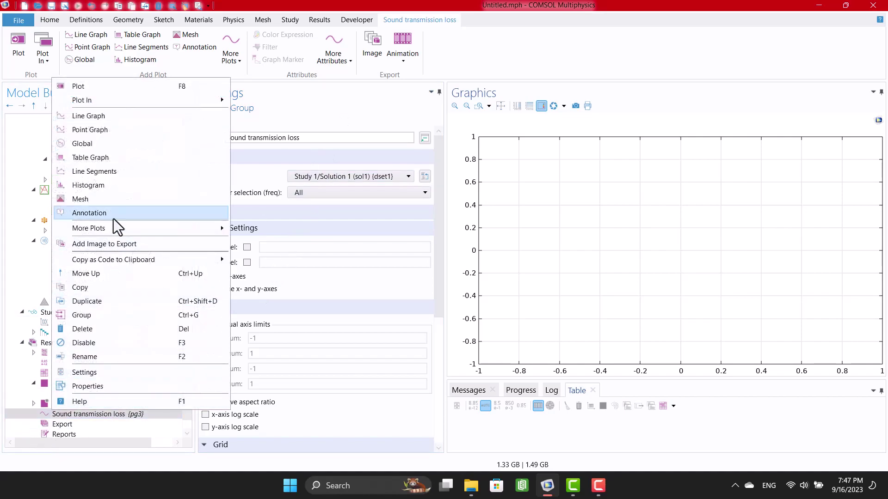
click(109, 144)
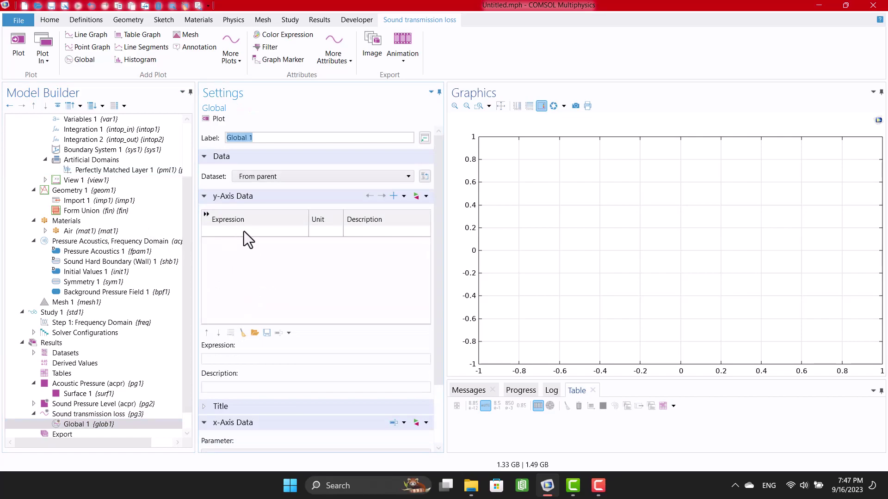
click(243, 231)
text(TL)
key(Return)
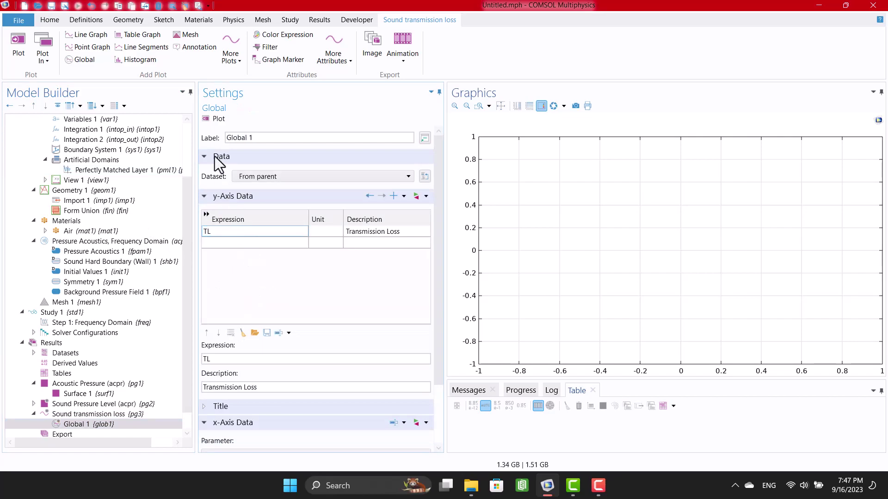
click(213, 119)
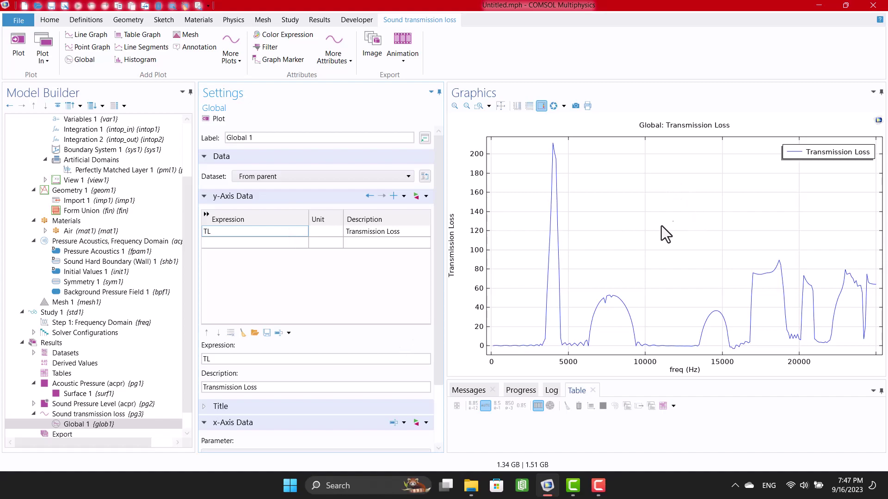
Show the freq (Hz) x-axis and Transmission Loss y-axis labels.
click(90, 413)
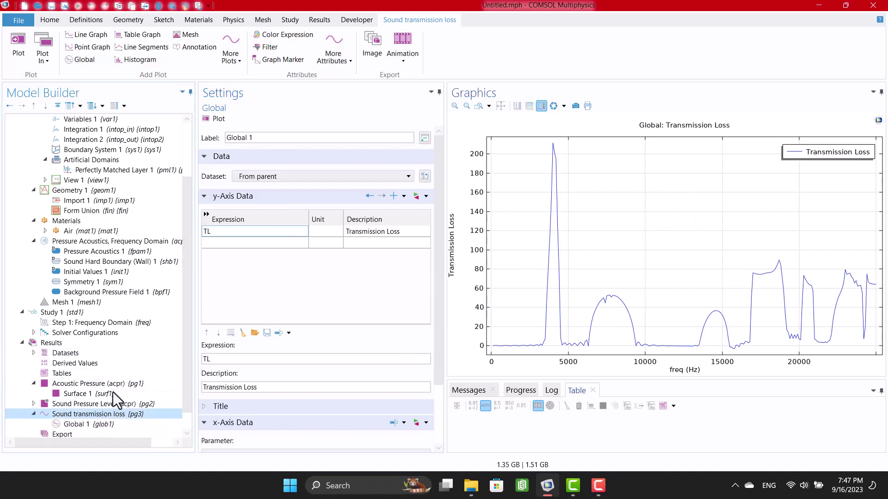
click(247, 247)
click(245, 261)
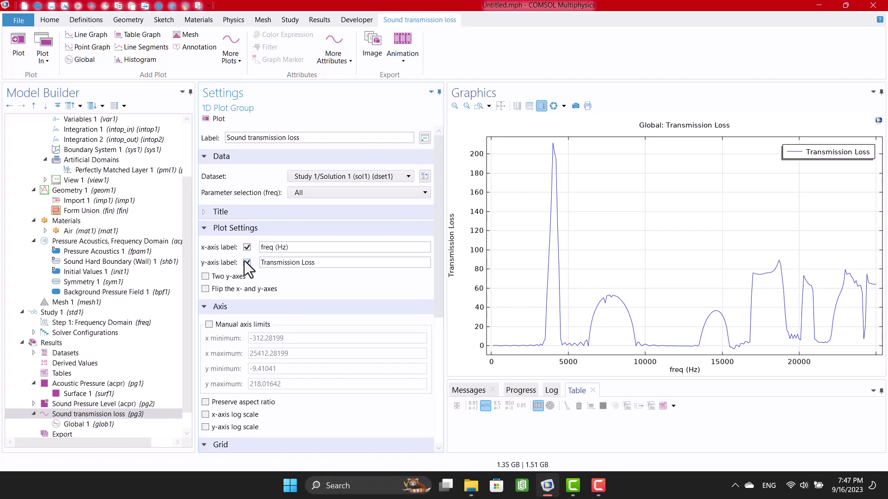
scroll(308, 299, down, 2)
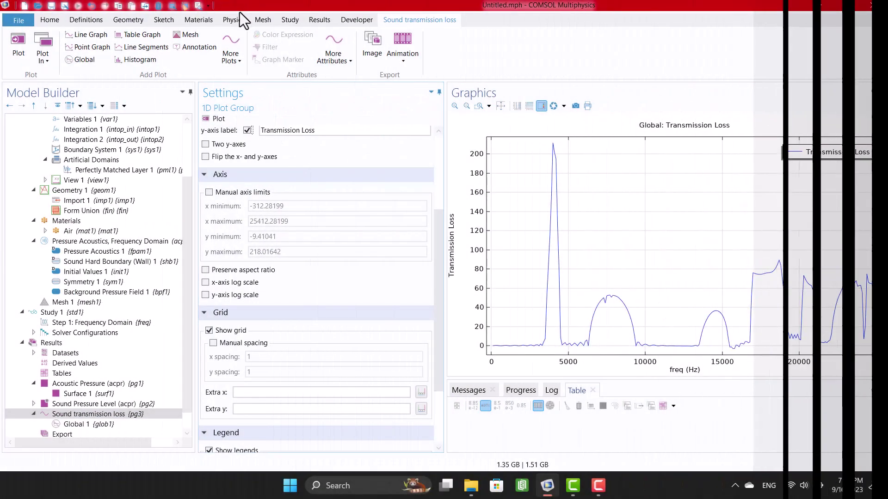
Add a Thermoviscous Boundary Layer Impedance condition and zoom in on the ring cells.
click(237, 16)
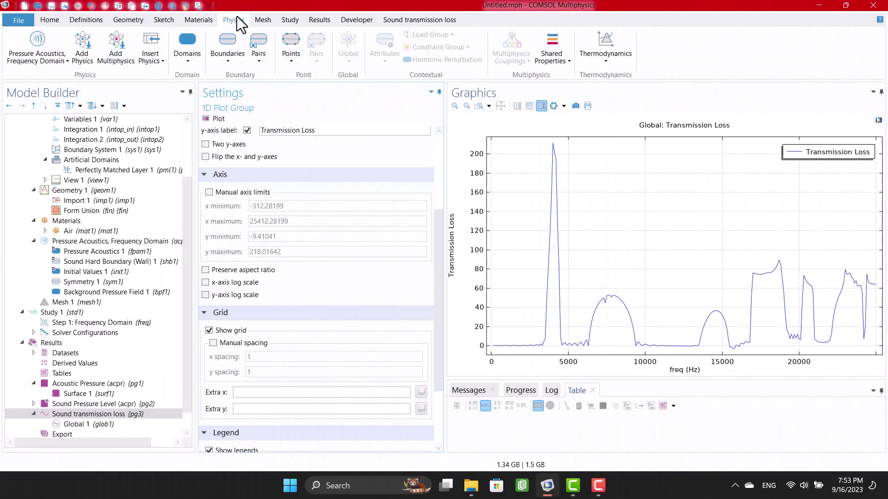
click(227, 54)
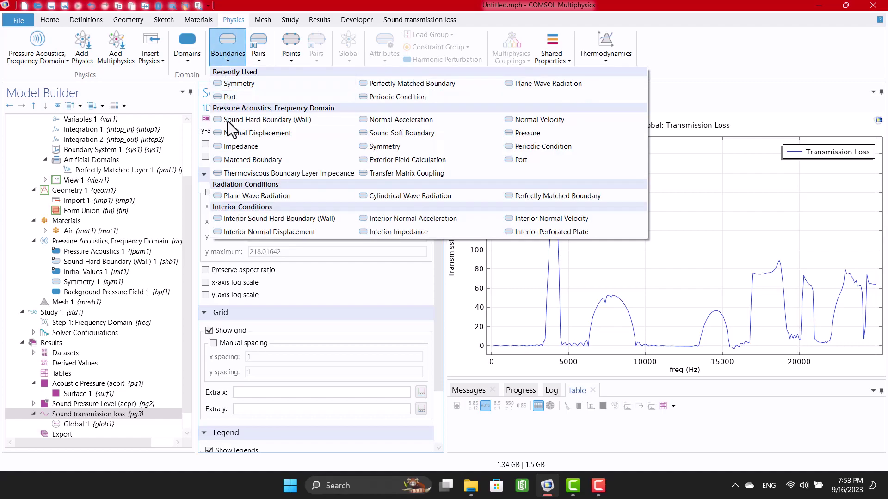
click(238, 173)
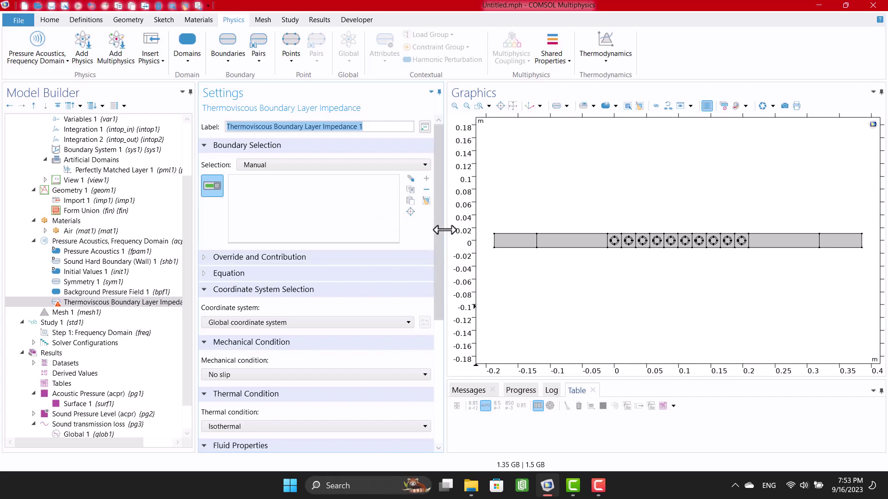
drag(443, 287, 440, 272)
scroll(430, 362, down, 8)
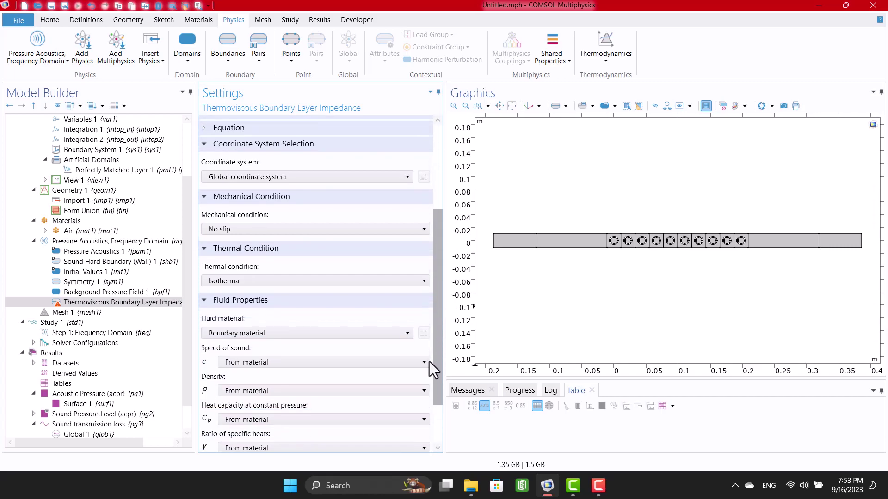
scroll(421, 401, up, 5)
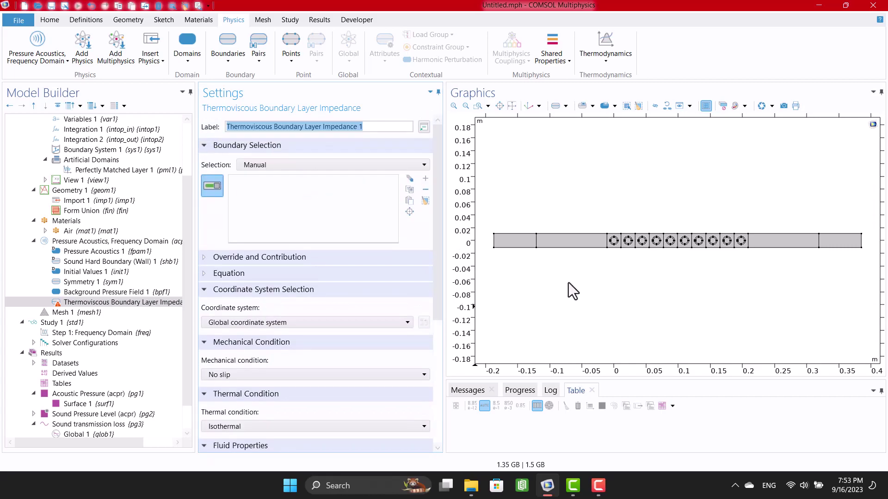
scroll(617, 246, up, 5)
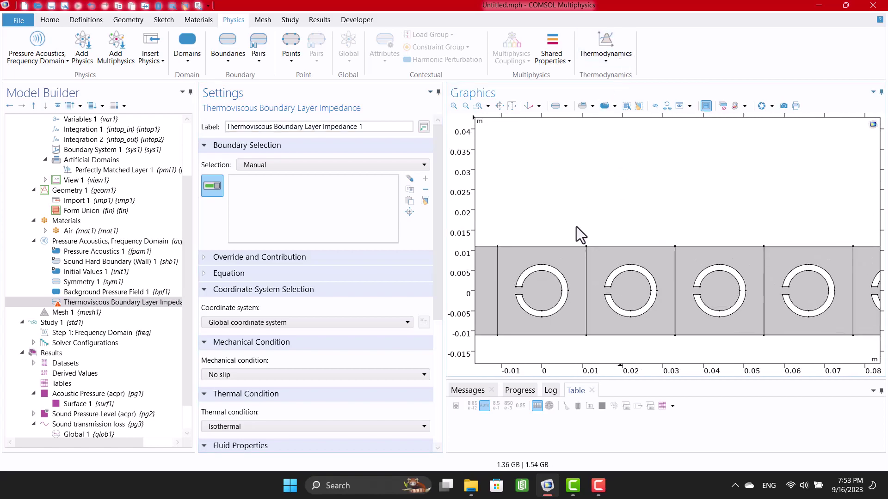
scroll(520, 298, up, 2)
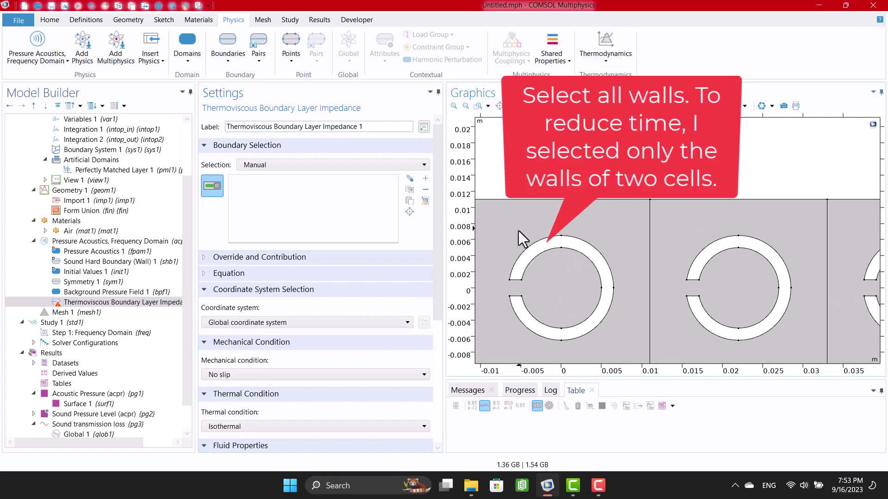
Select the first ring's gap edges plus all its outer and inner arcs.
click(517, 279)
click(515, 296)
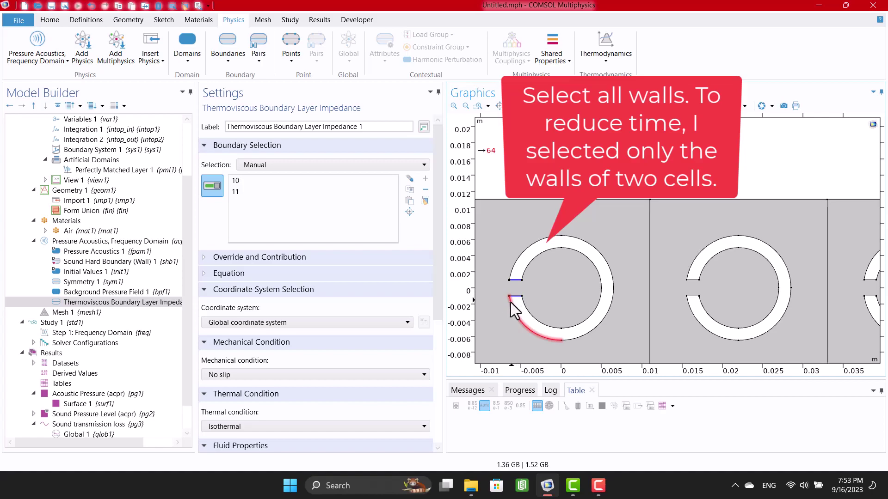
click(523, 325)
click(524, 251)
click(582, 245)
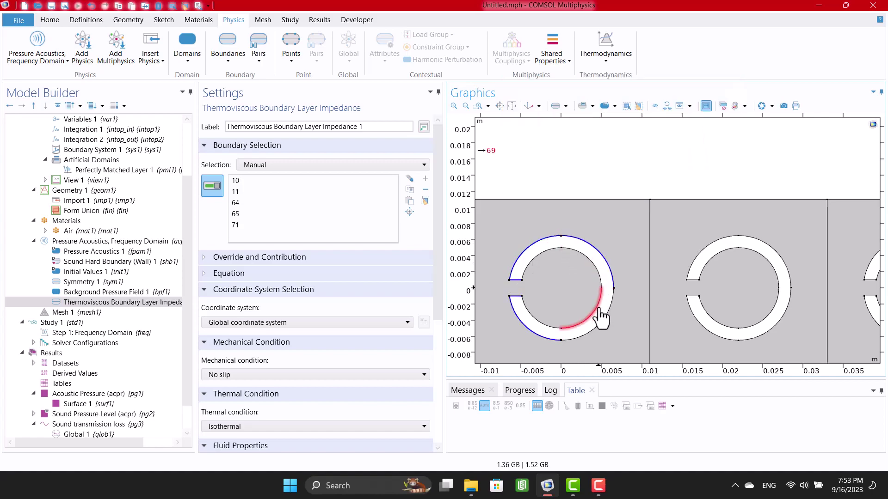
click(602, 320)
click(541, 323)
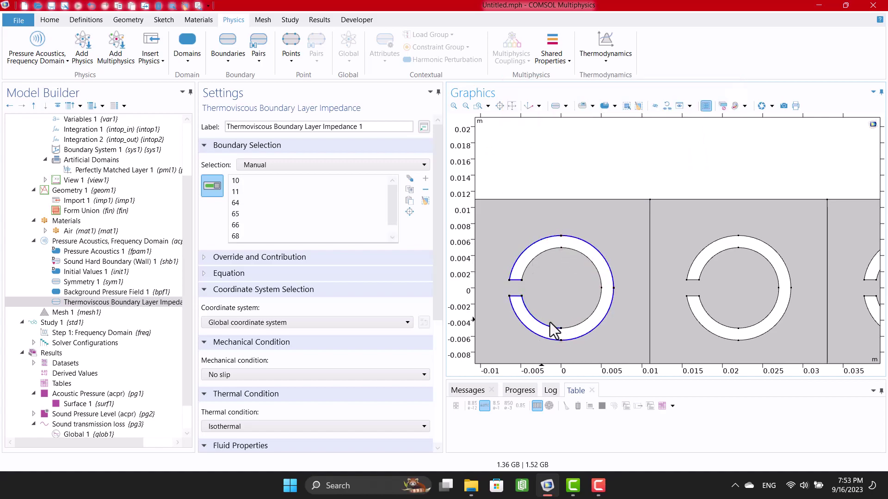
click(581, 323)
click(593, 271)
click(546, 255)
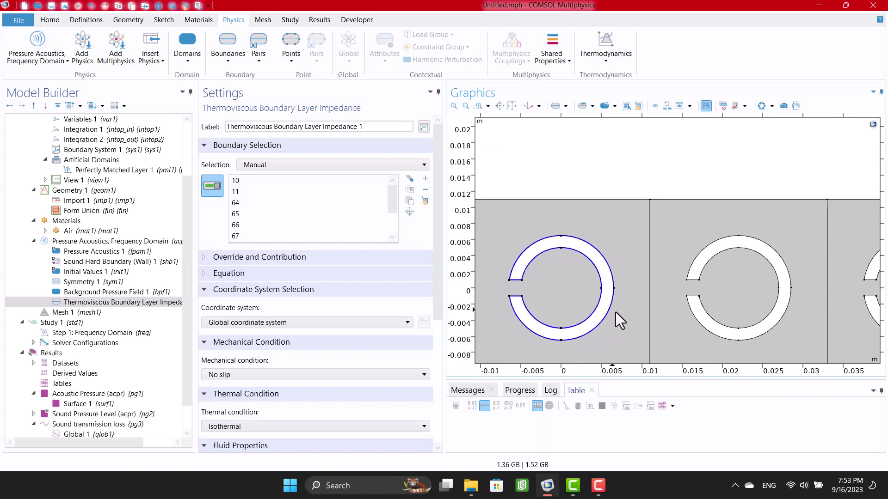
Select the second ring's inner arcs, upper outer arcs, gap edge and lower-left arc.
click(707, 270)
click(704, 317)
click(774, 306)
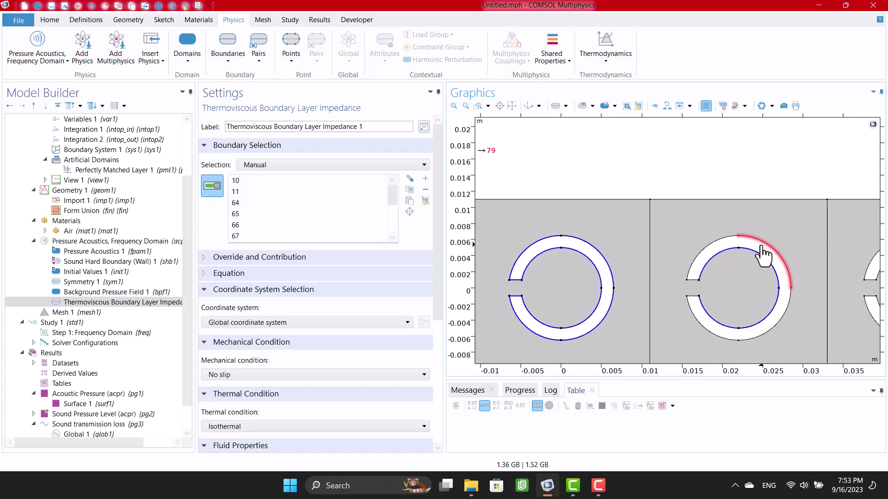
click(763, 256)
click(720, 243)
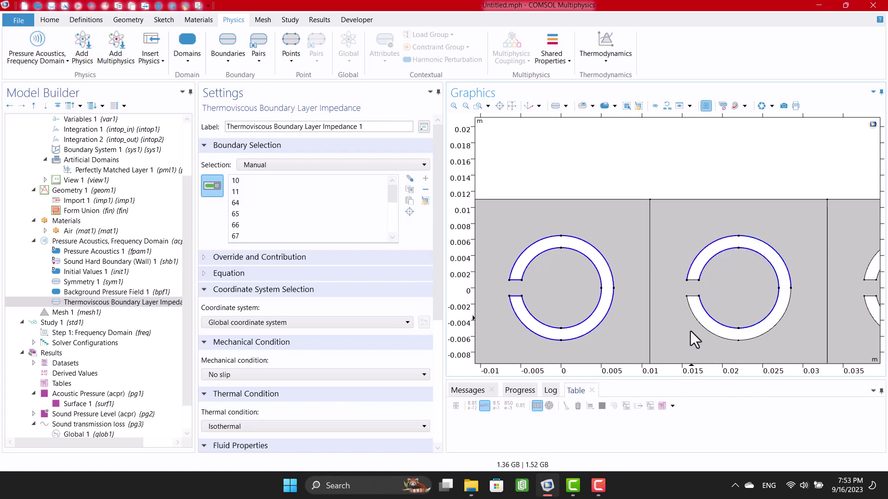
click(690, 297)
click(739, 339)
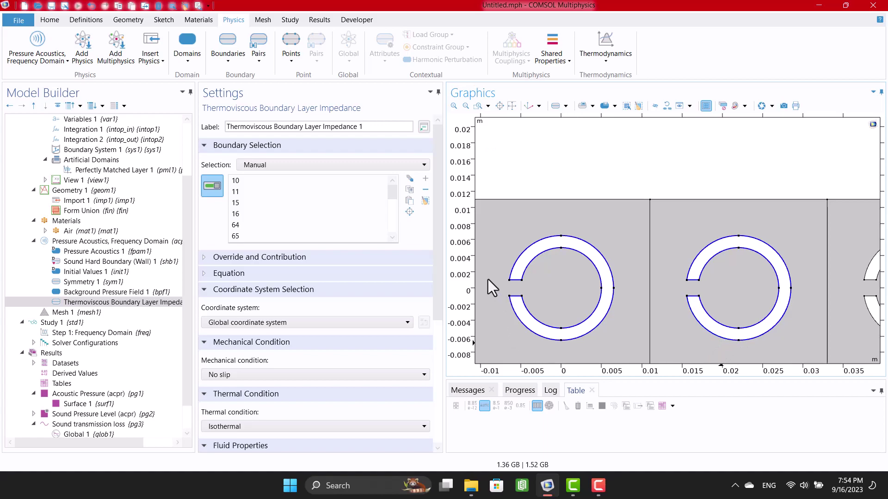
Keep the No slip mechanical and Isothermal thermal wall conditions.
click(260, 375)
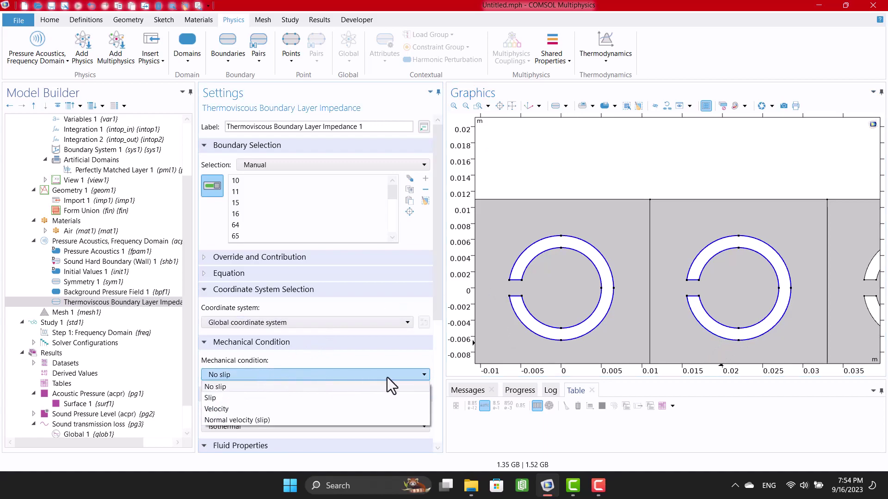
click(438, 316)
drag(438, 315, 431, 449)
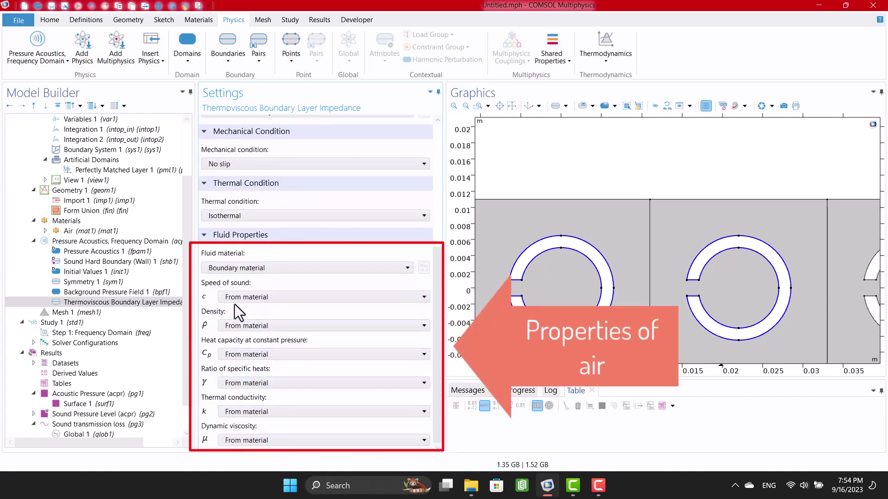
Add a second study, Study 2, with a Frequency Domain step.
click(66, 319)
right_click(65, 321)
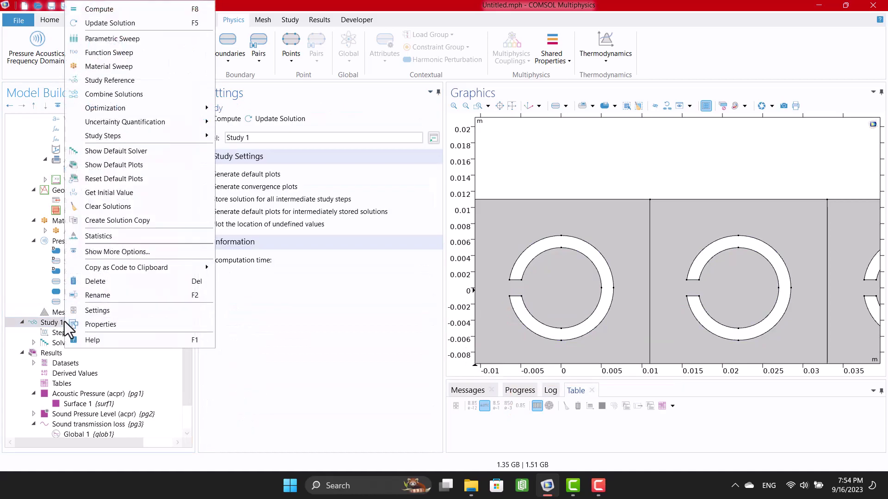
click(266, 8)
click(289, 19)
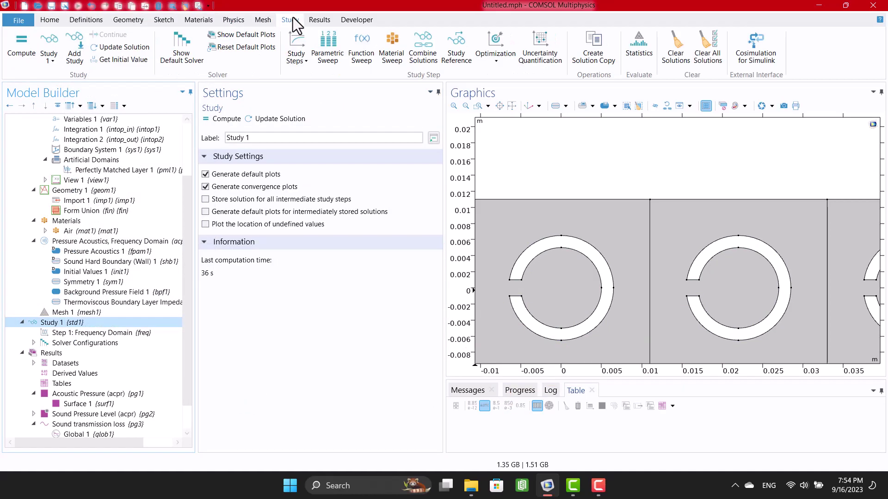
click(74, 46)
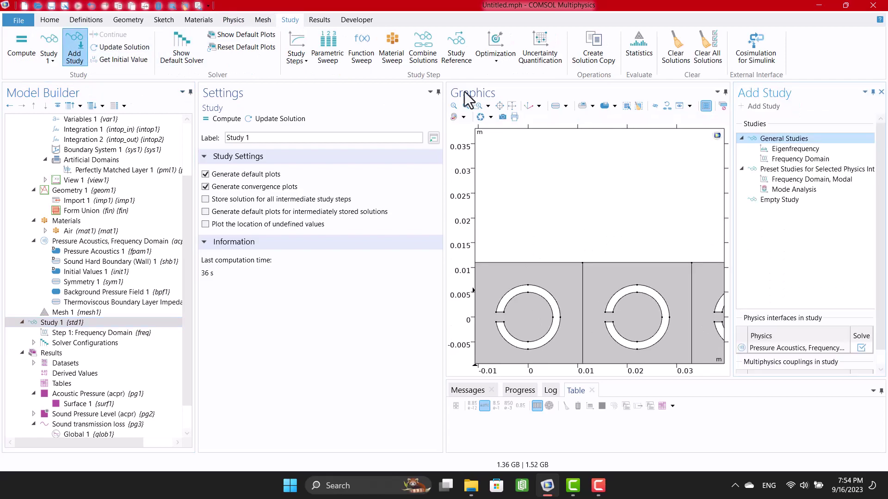
double_click(782, 160)
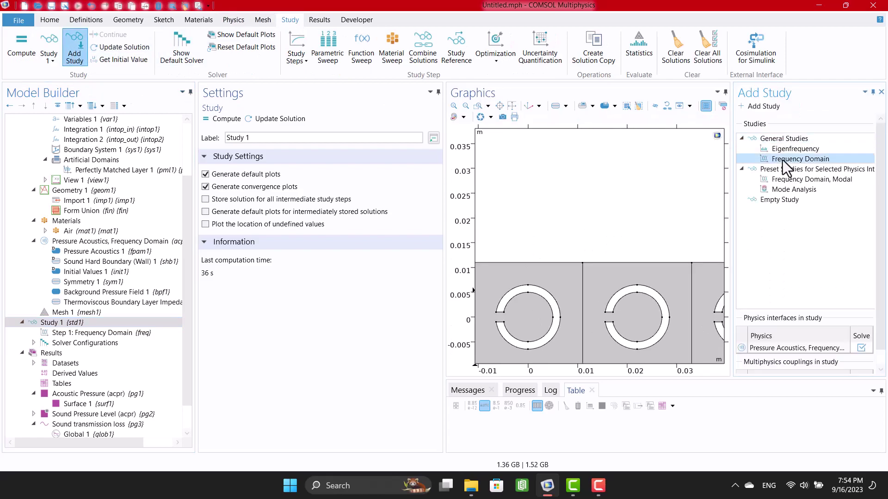
click(880, 92)
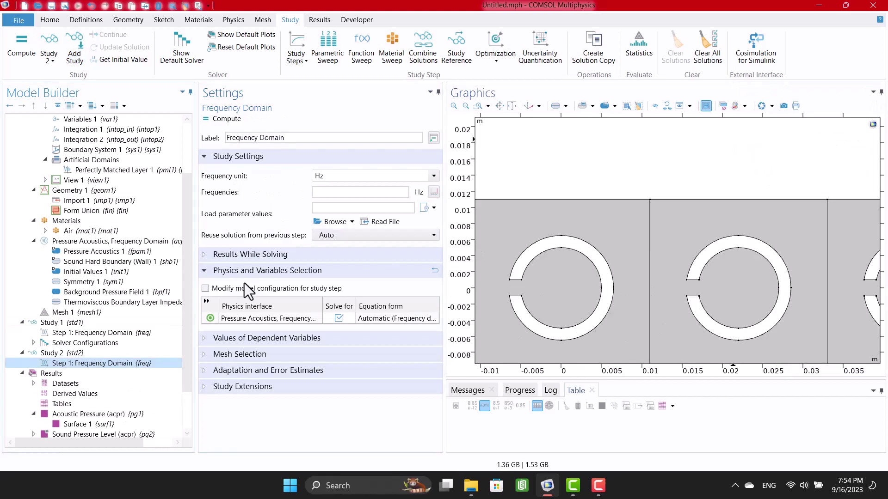
Disable Thermoviscous Boundary Layer Impedance in Study 1's Frequency Domain step model configuration.
click(77, 333)
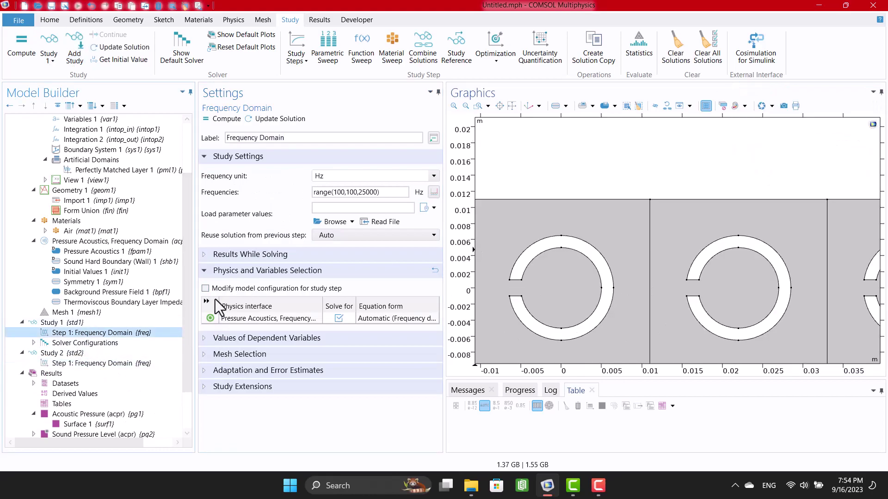
click(206, 289)
scroll(235, 331, down, 1)
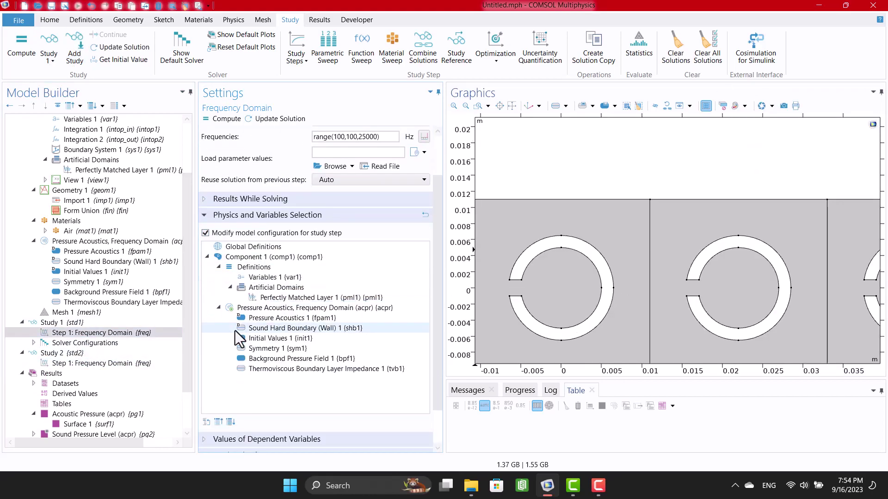
click(270, 368)
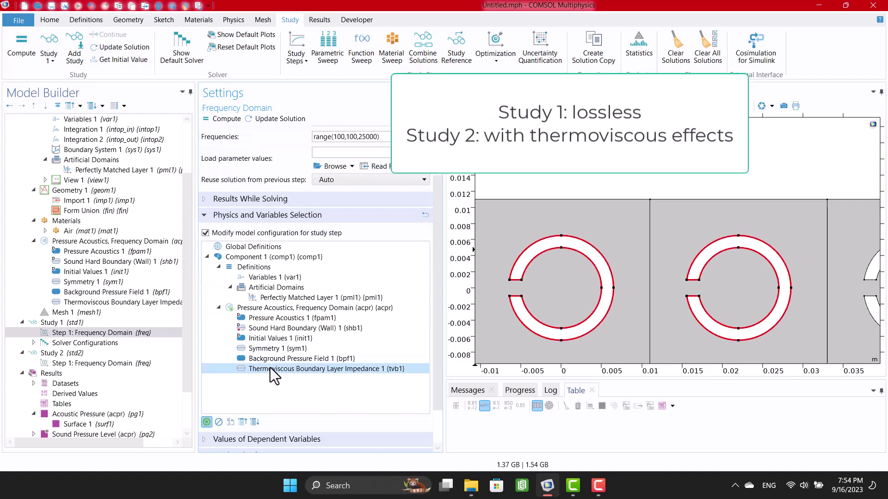
click(223, 419)
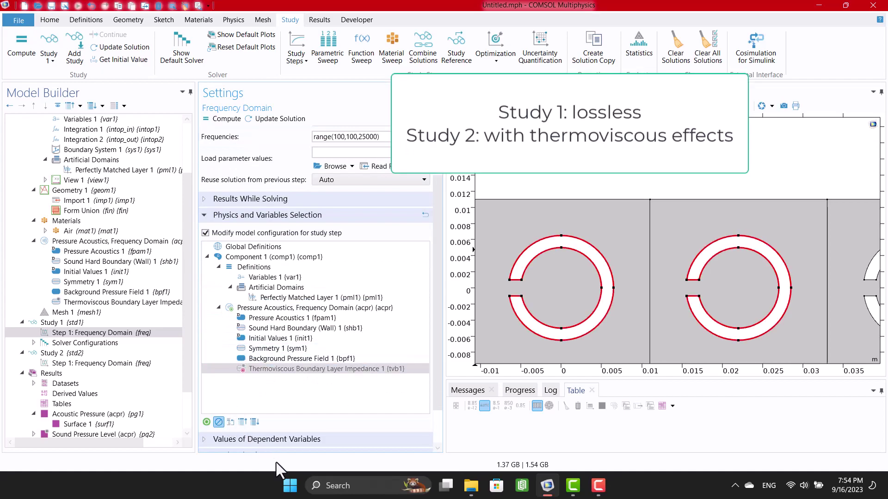
Relabel Study 1 as 'Study 1 Lossless'.
click(71, 323)
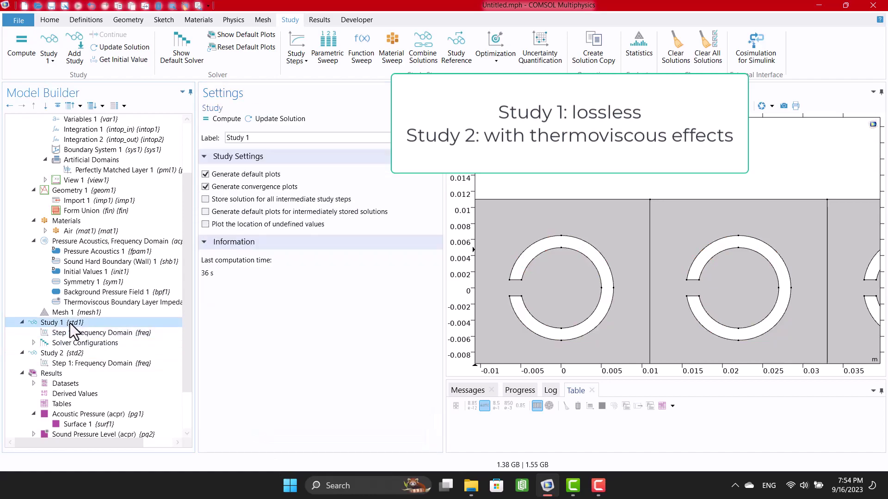
click(280, 138)
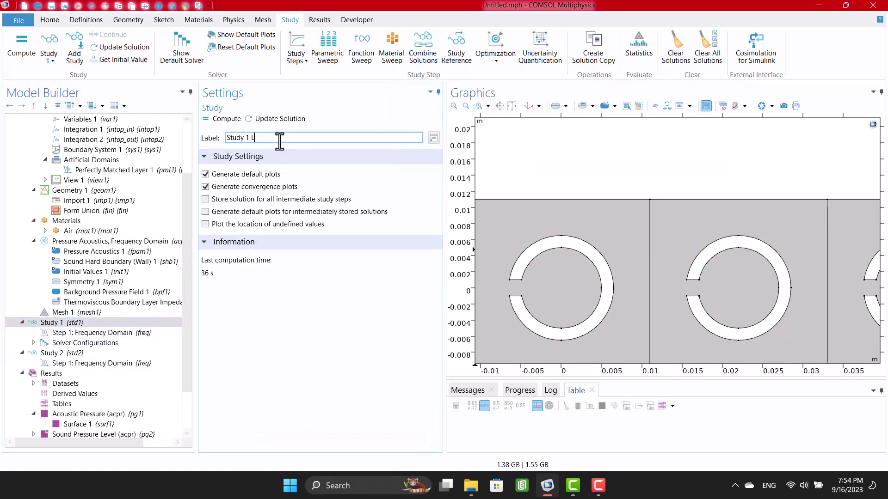
text(Lossless)
key(Return)
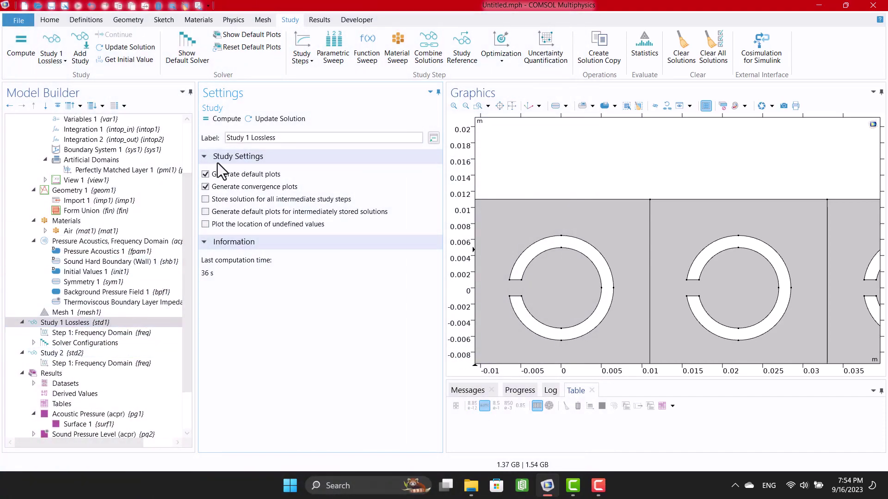
Try computing Study 2, dismiss the error, and inspect the mesh error details.
click(79, 353)
click(215, 122)
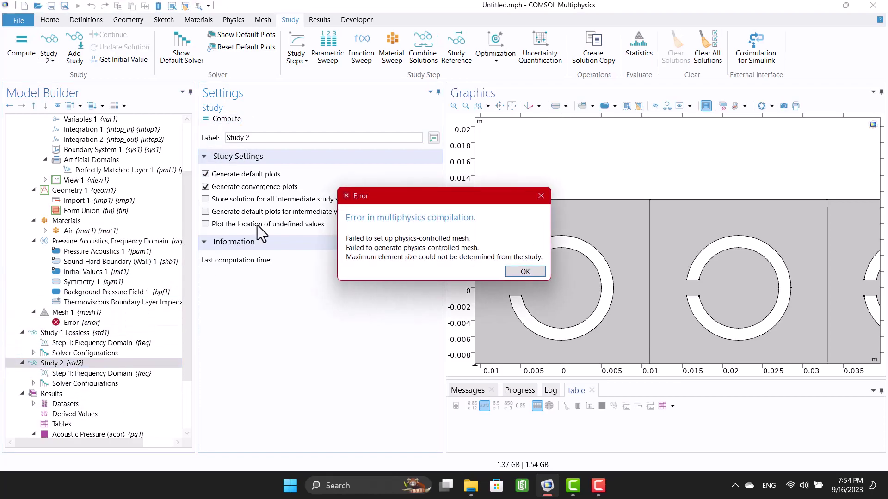
click(518, 272)
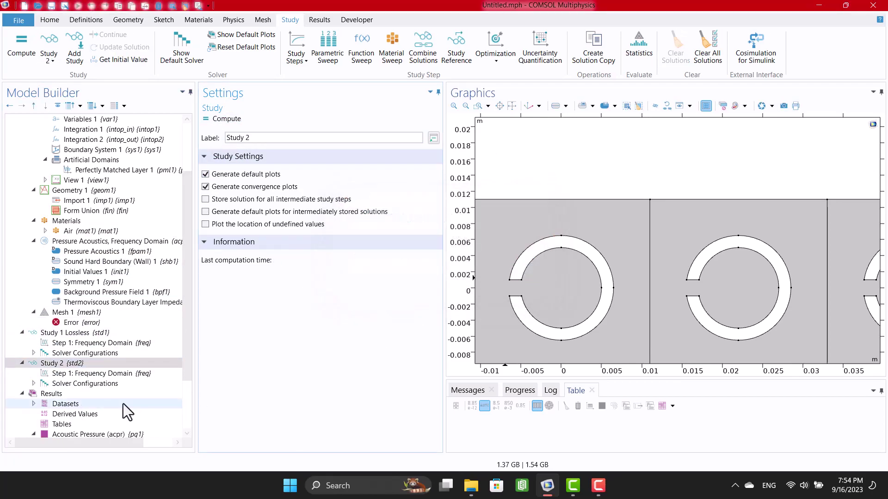
click(63, 324)
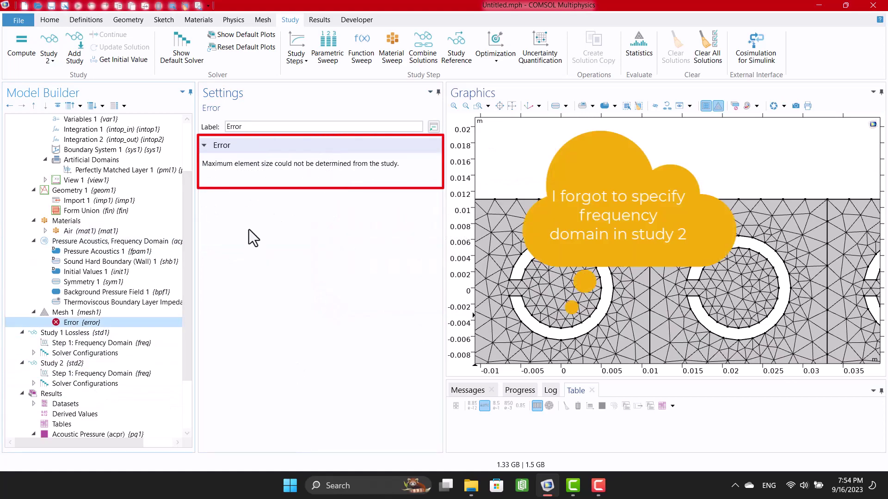
click(64, 313)
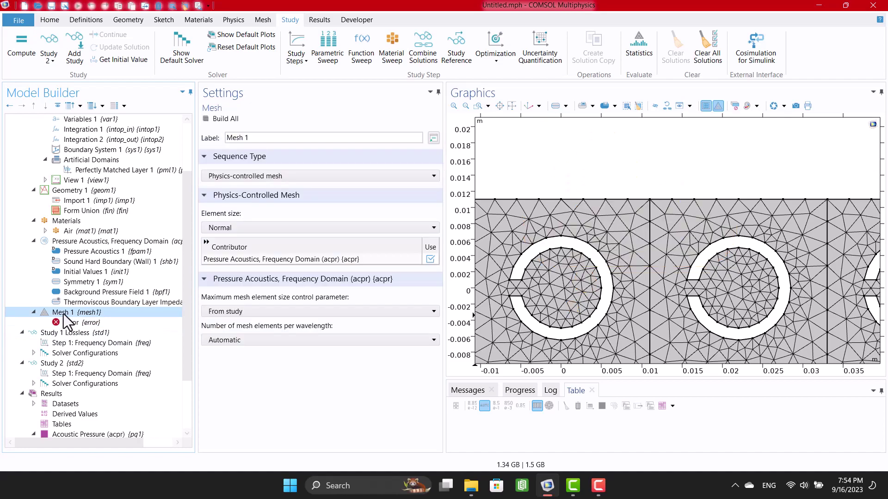
Set Mesh 1 maximum element size control to Frequency with fmax 25000[Hz].
click(224, 314)
click(221, 333)
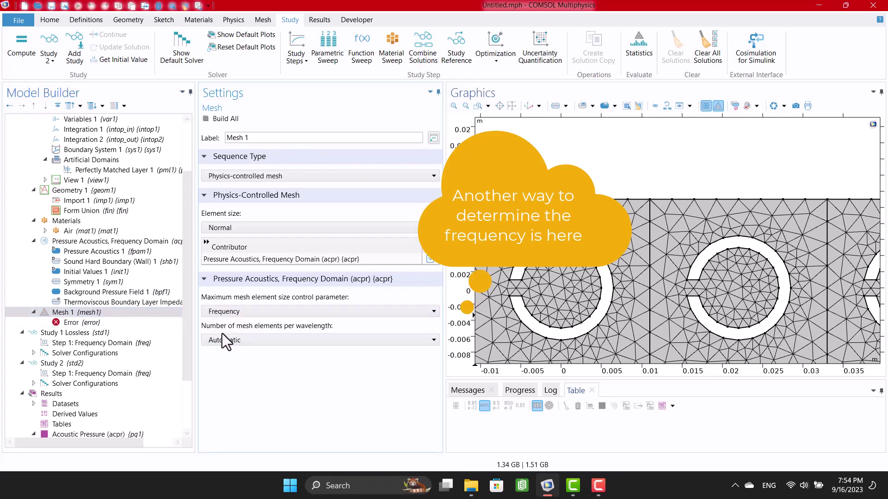
key(BackSpace)
key(BackSpace)
key(BackSpace)
key(BackSpace)
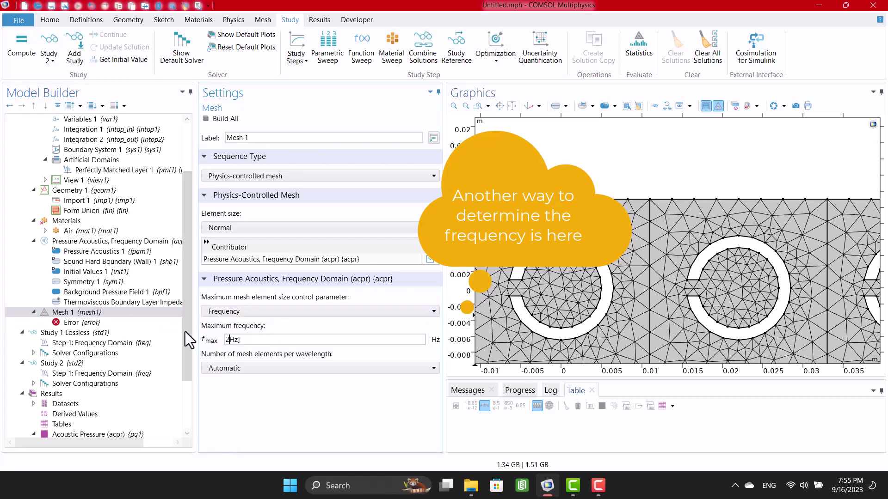
text(25000)
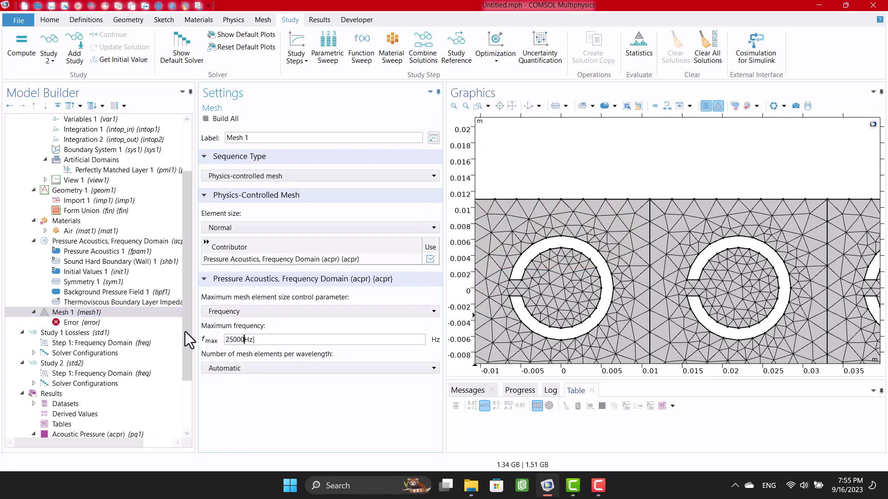
click(267, 414)
click(477, 272)
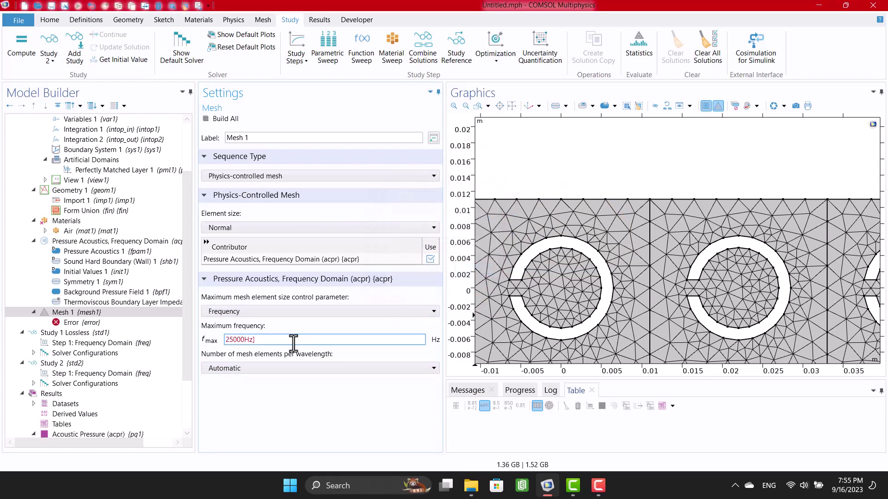
mouse_move(279, 346)
click(248, 420)
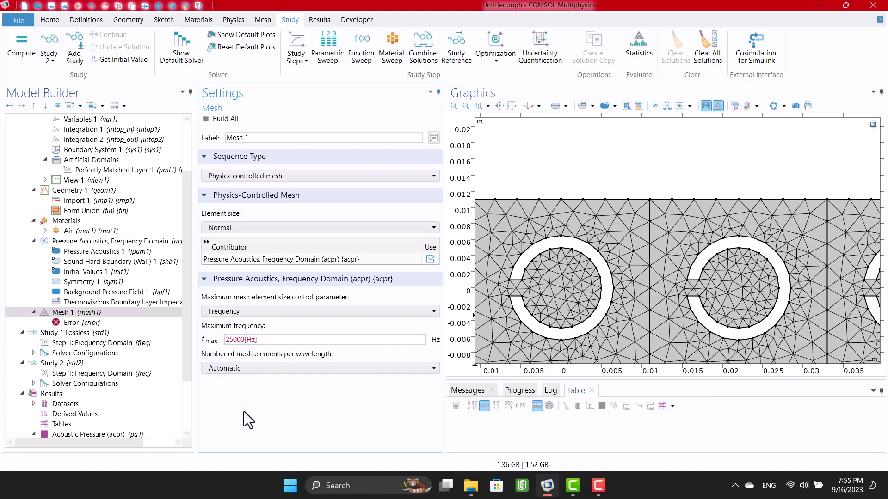
Build the whole mesh, zoom to extents, and compute Study 2, which fails with 'Parameter list gives empty sweep'.
click(223, 119)
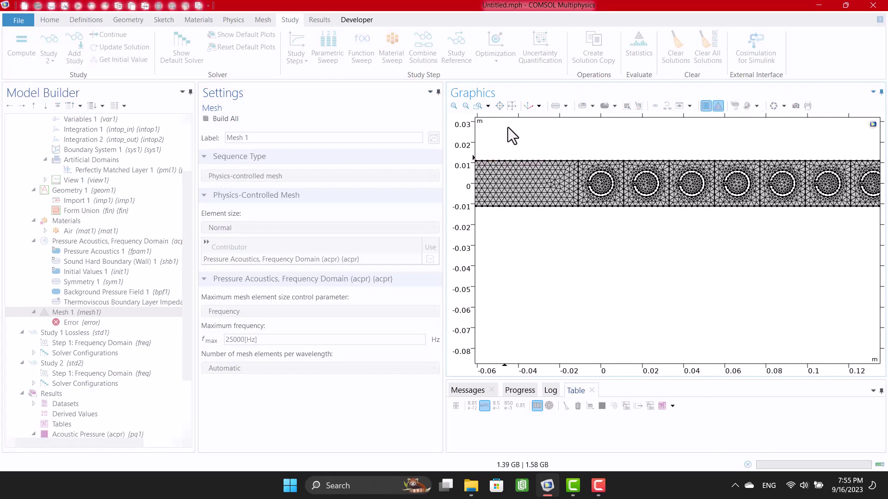
click(510, 106)
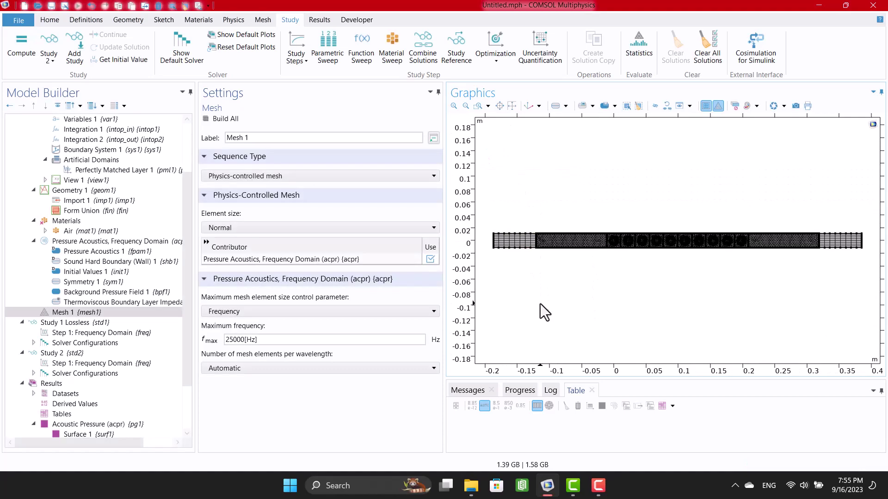
click(62, 354)
click(222, 119)
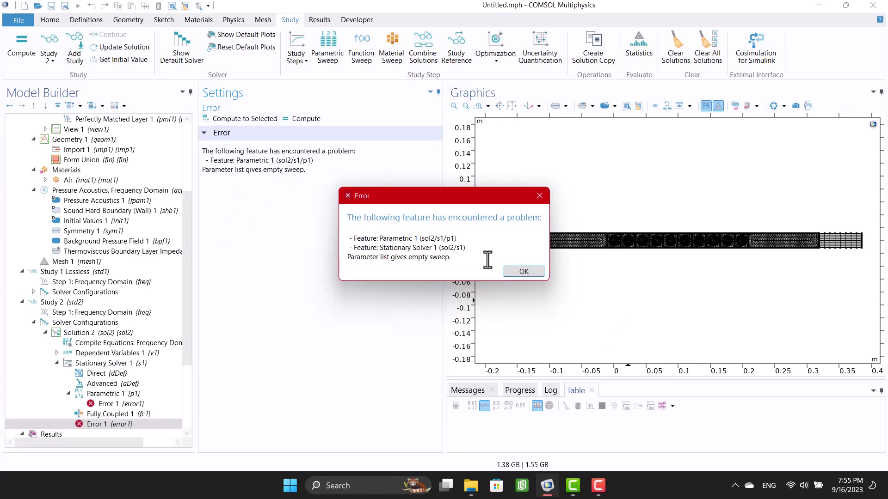
click(521, 273)
click(140, 251)
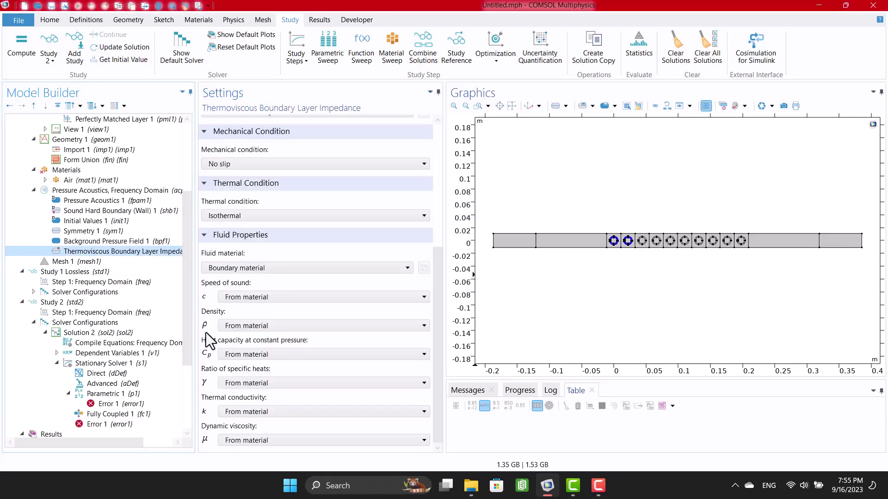
Check the Materials overview for boundaries still needing a material.
scroll(206, 332, up, 3)
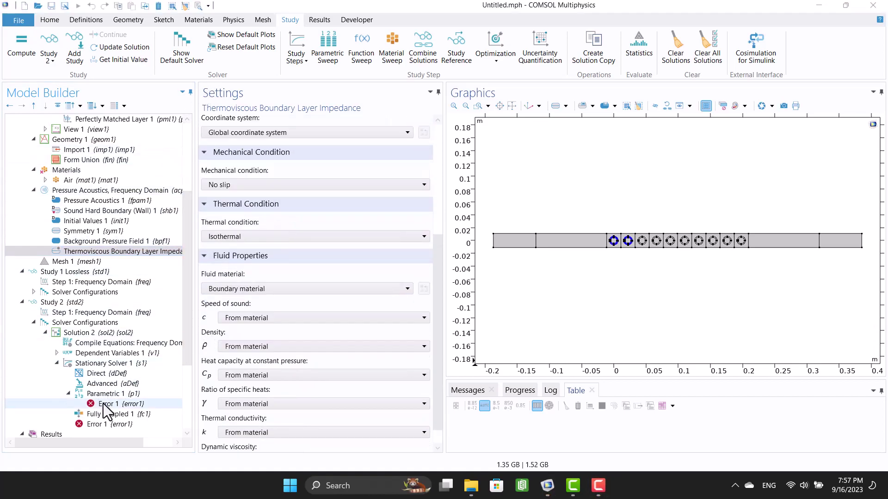
scroll(91, 389, up, 2)
click(47, 231)
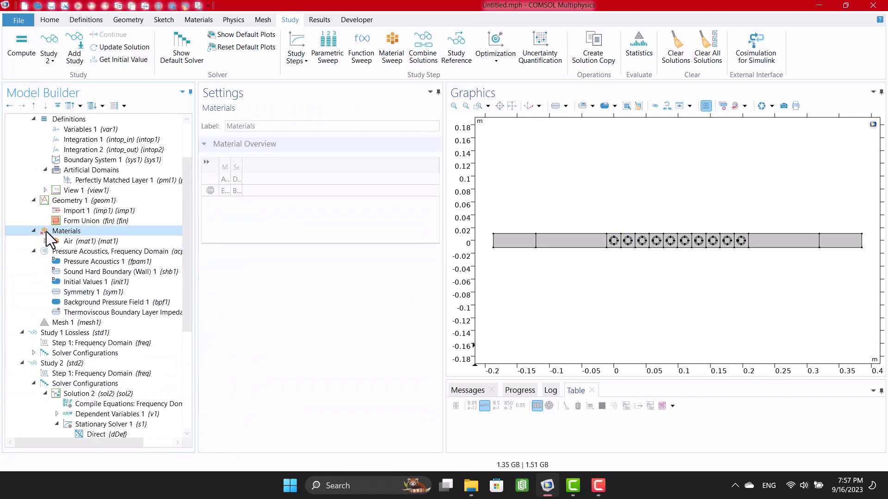
click(342, 191)
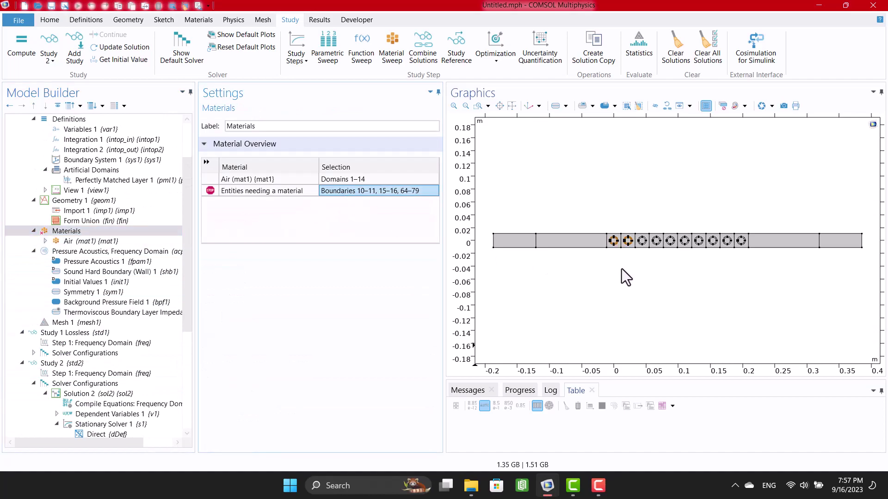
scroll(620, 278, up, 5)
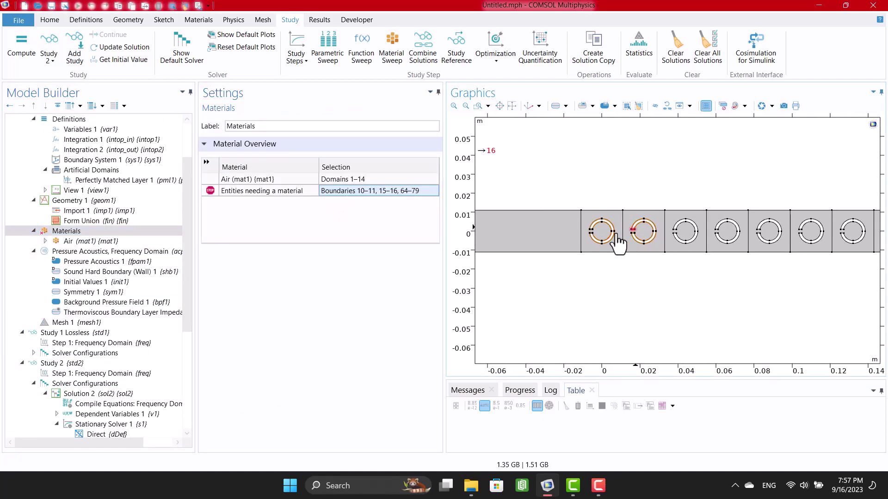
Set the thermoviscous impedance's fluid material to Air (mat1) and recheck Materials.
click(146, 312)
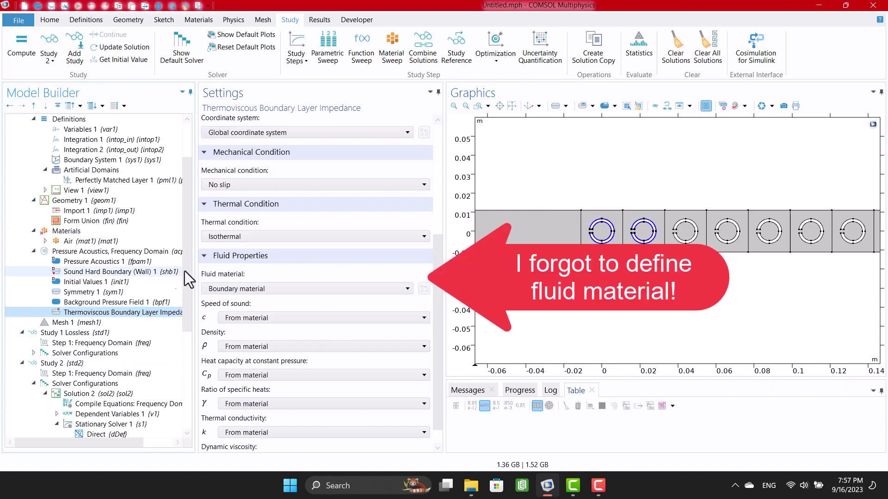
click(260, 291)
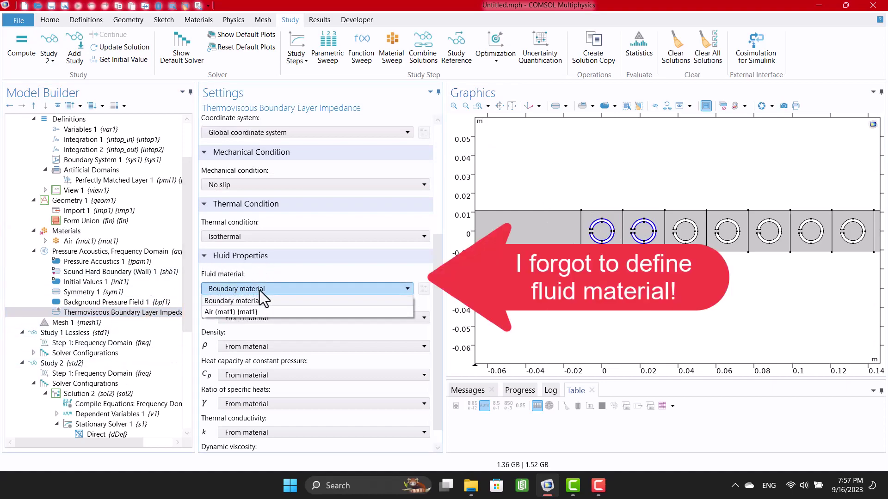
click(252, 310)
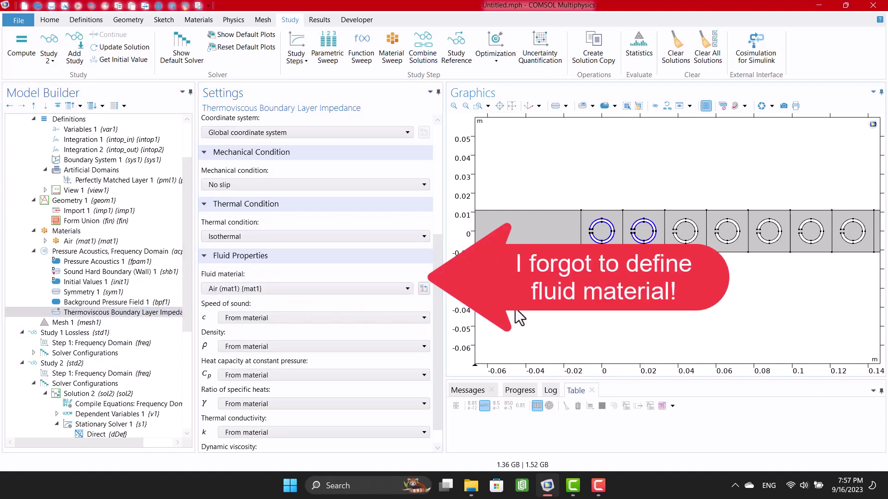
scroll(64, 241, up, 2)
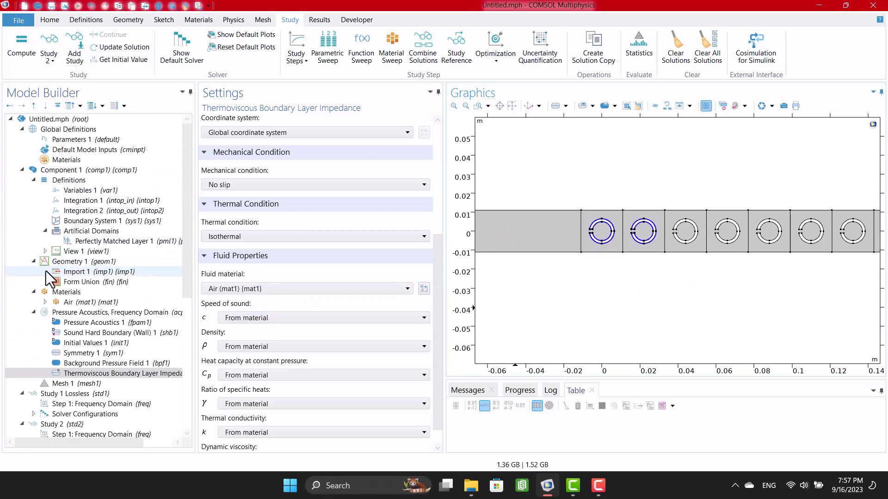
click(54, 292)
scroll(62, 290, down, 5)
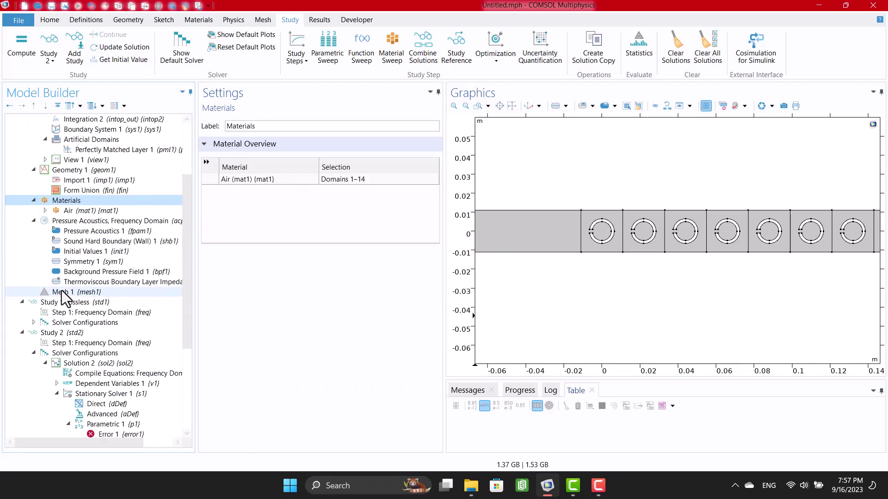
Attempt to compute Study 2 and dismiss the solver error.
click(65, 271)
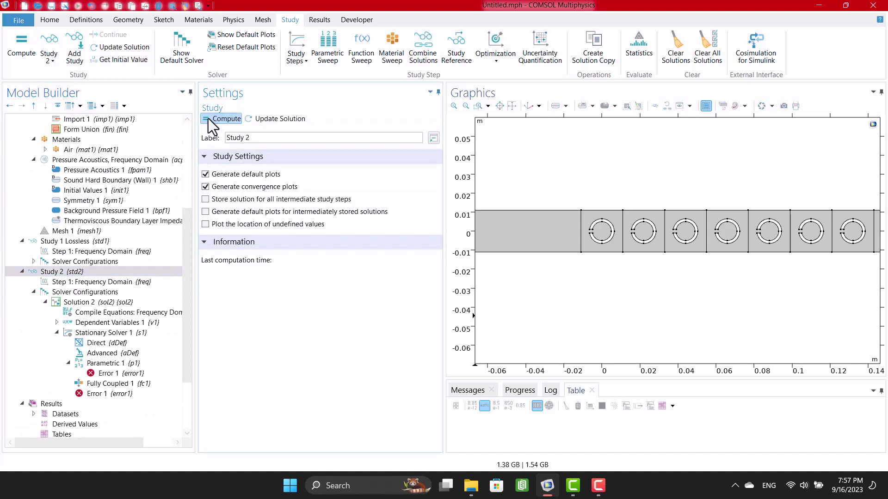
key(F8)
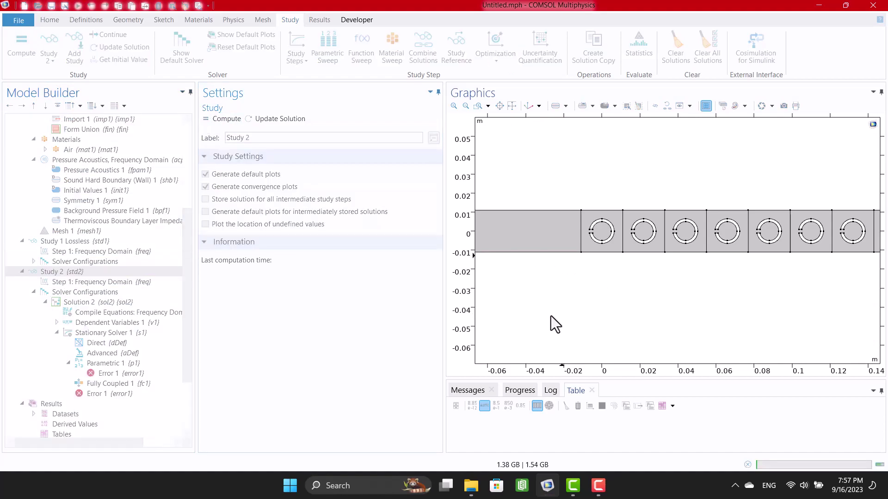
key(Return)
click(111, 333)
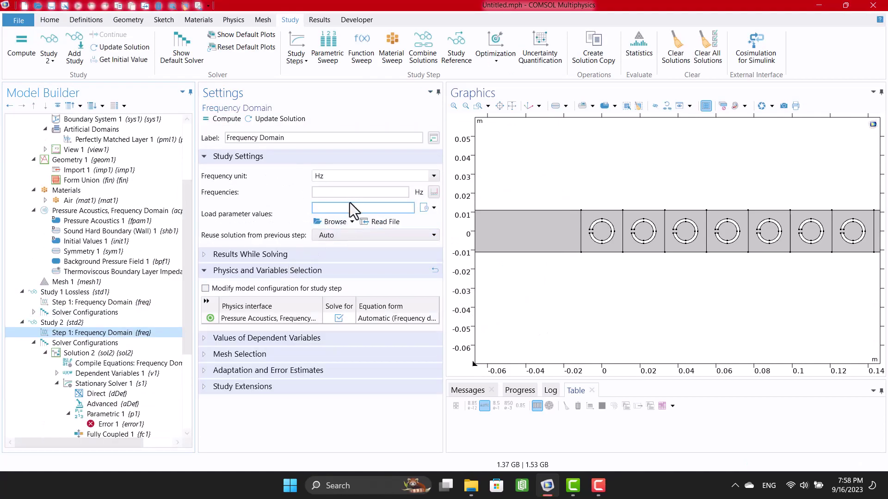
Copy the range(100,100,25000) frequency list from Study 1 Lossless Step 1.
click(73, 292)
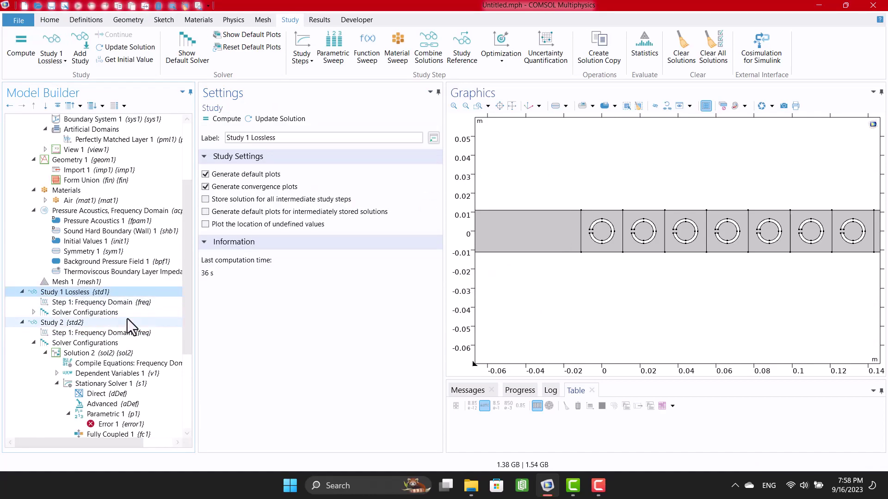
click(70, 303)
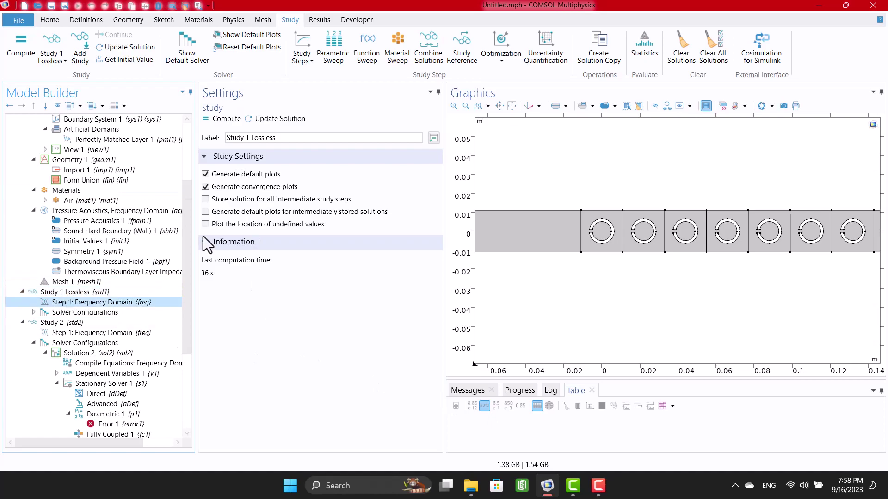
drag(387, 193, 314, 193)
key(ctrl+c)
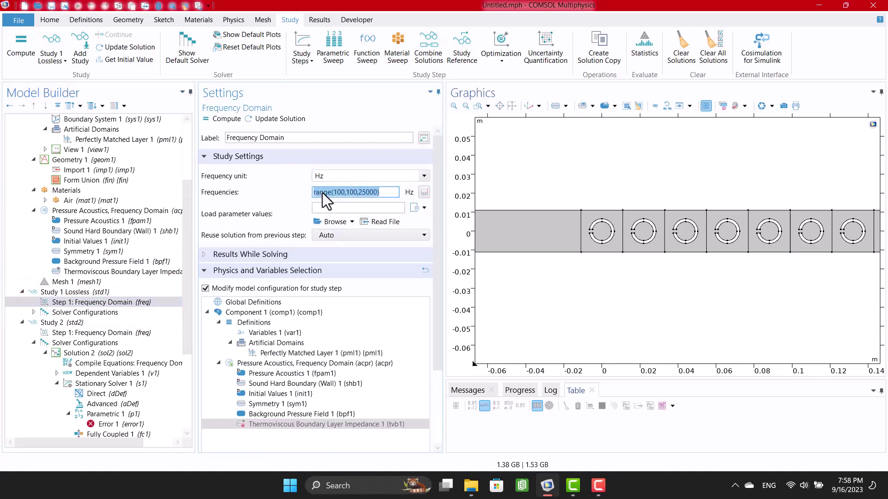
right_click(326, 193)
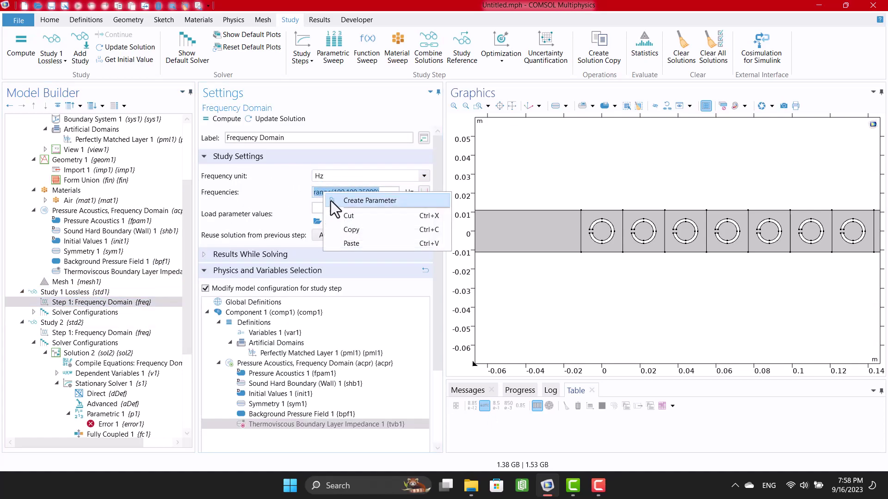
Paste range(100,100,25000) into Study 2 Step 1 Frequencies.
click(56, 323)
click(88, 334)
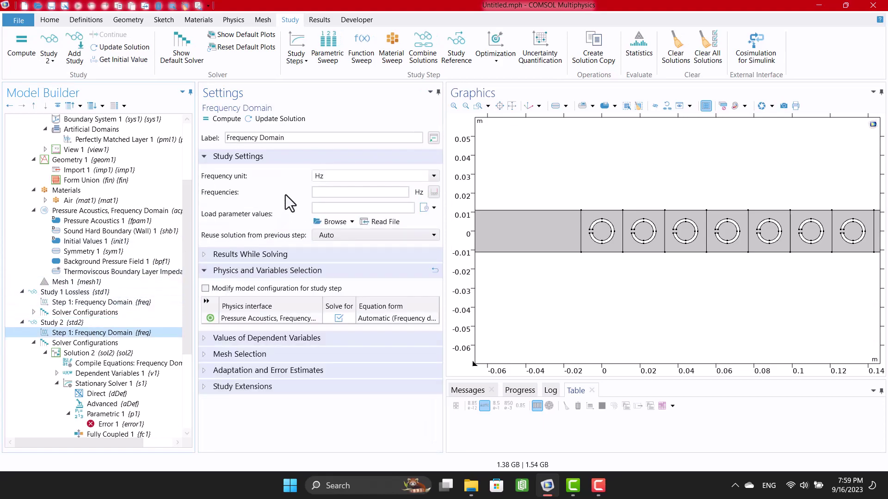
click(320, 192)
right_click(320, 192)
click(354, 239)
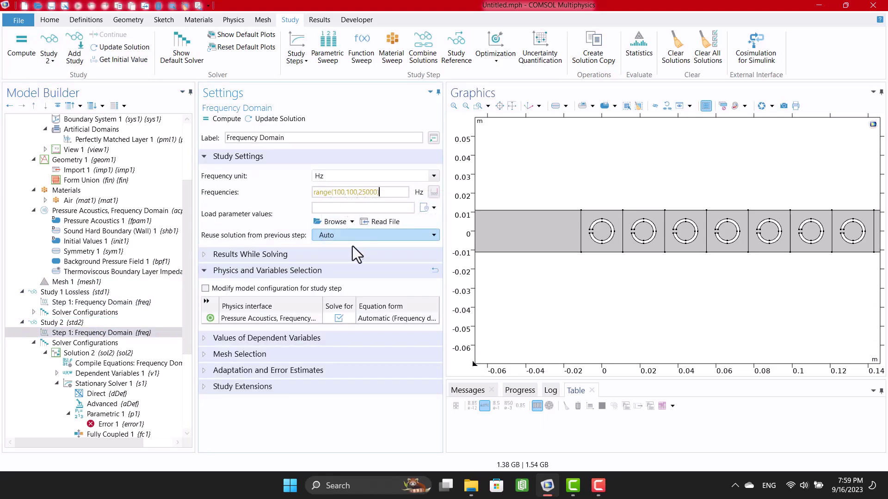
click(254, 194)
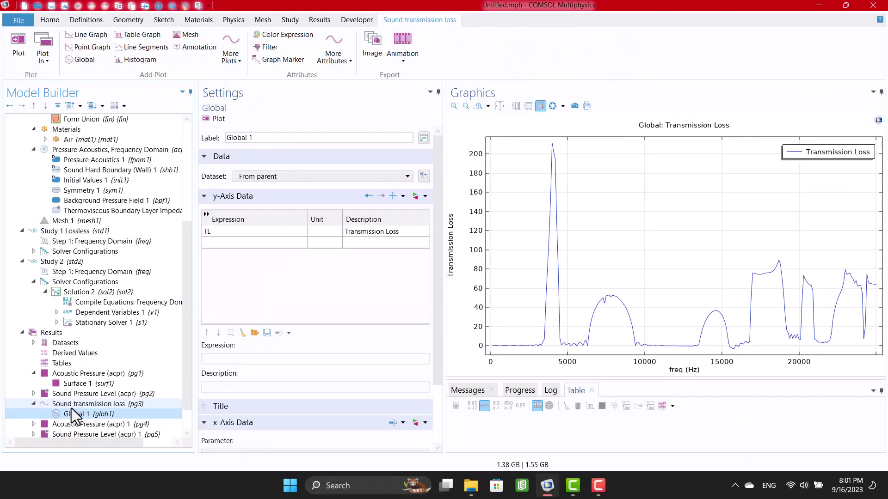
Set the transmission loss plot group dataset to None and Global 1 to Study 1 Lossless.
click(71, 405)
scroll(261, 176, up, 5)
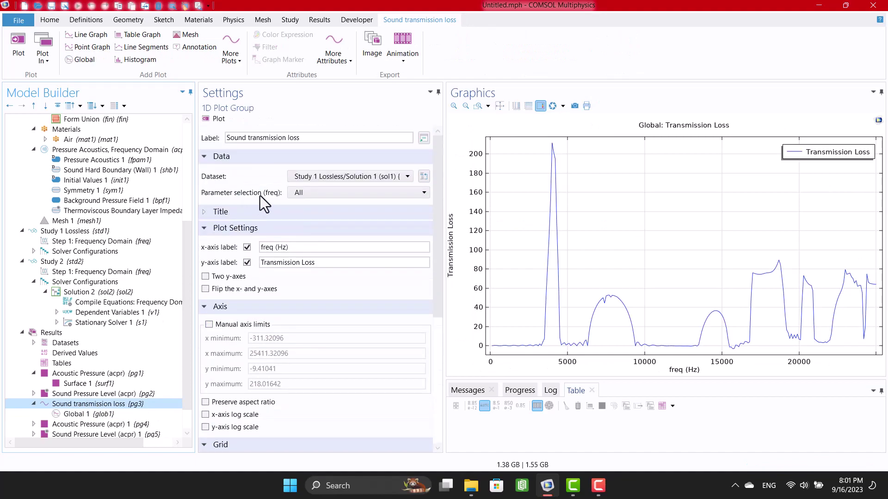
click(321, 178)
click(321, 185)
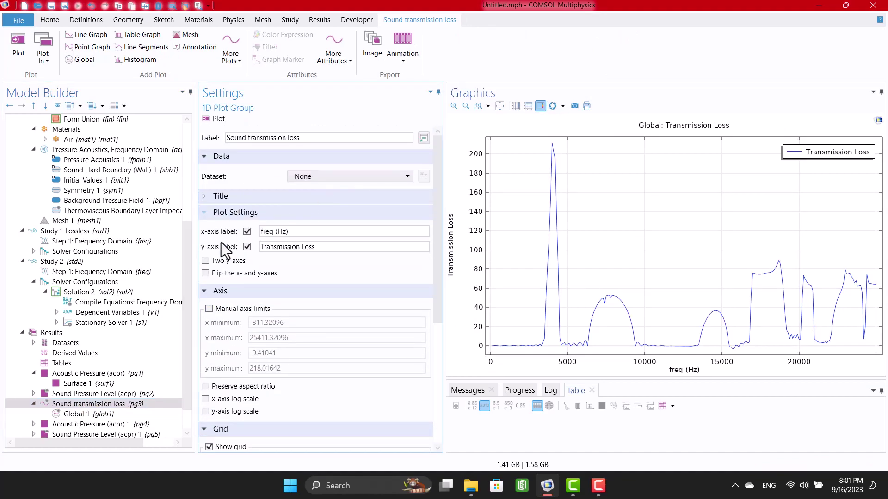
click(87, 414)
click(303, 176)
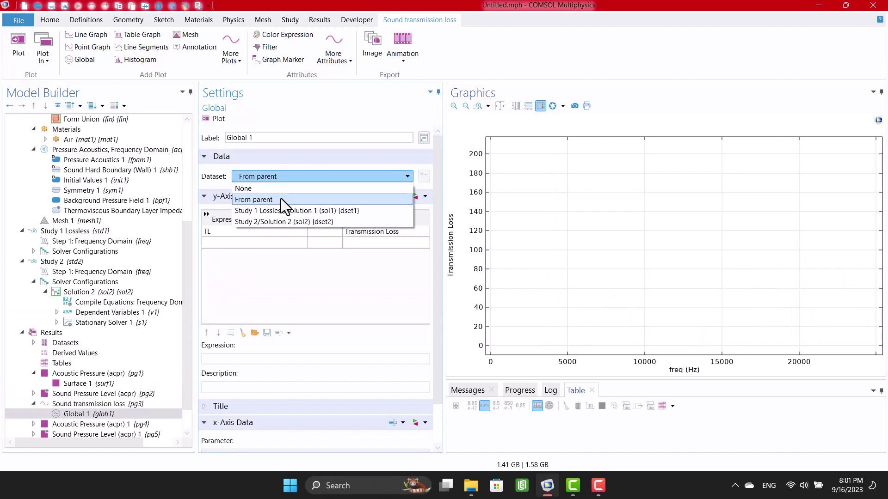
click(277, 211)
Duplicate Global 1 as Global 2 using the Study 2 dataset and replot.
right_click(87, 417)
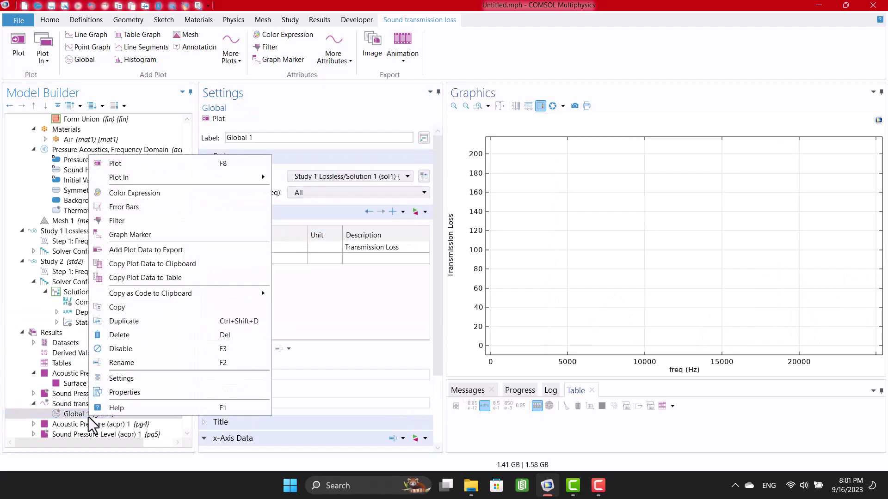
click(125, 322)
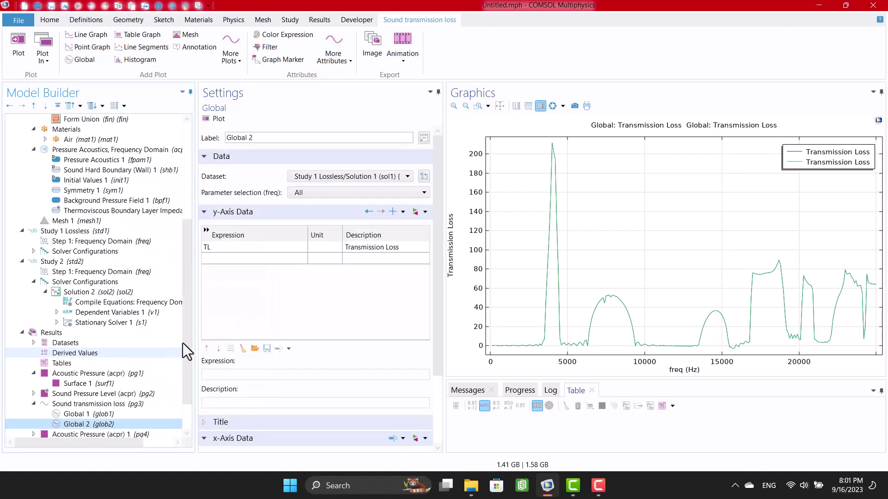
click(316, 177)
click(314, 221)
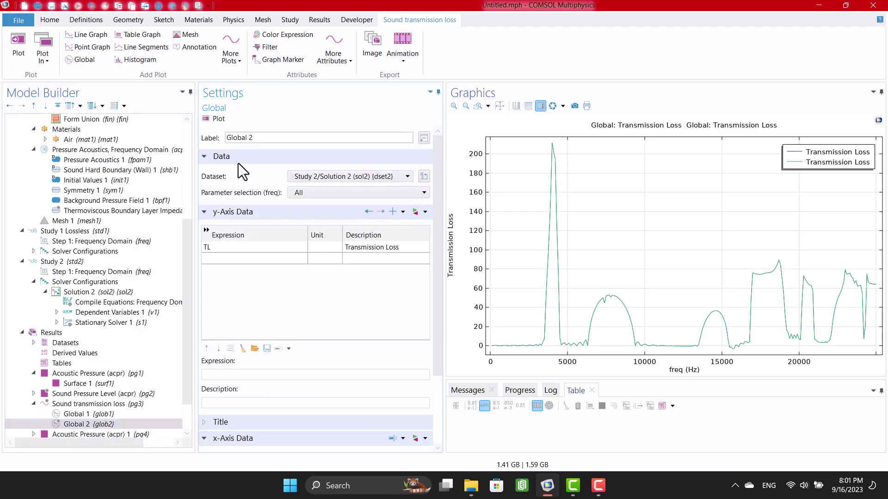
click(217, 119)
Zoom the graph onto the tall peak near 4000 Hz, then switch to the Crystal youtube.mph model.
scroll(538, 337, up, 5)
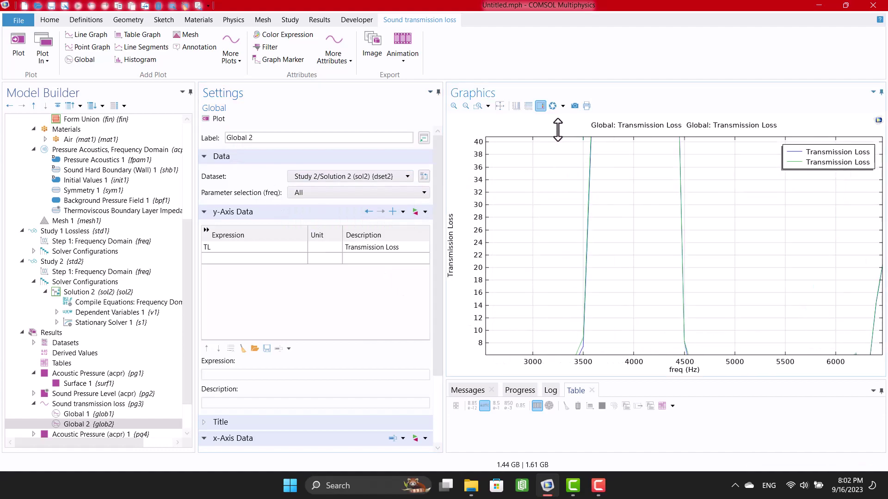
drag(559, 126, 471, 393)
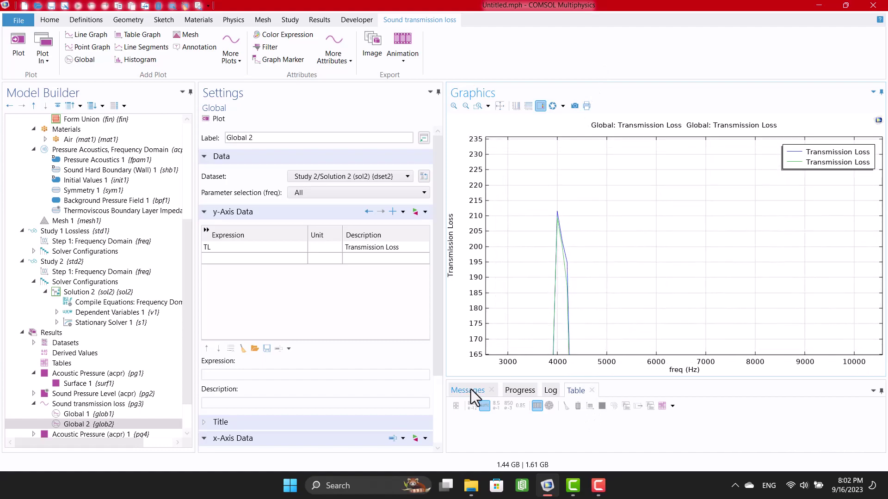
click(588, 494)
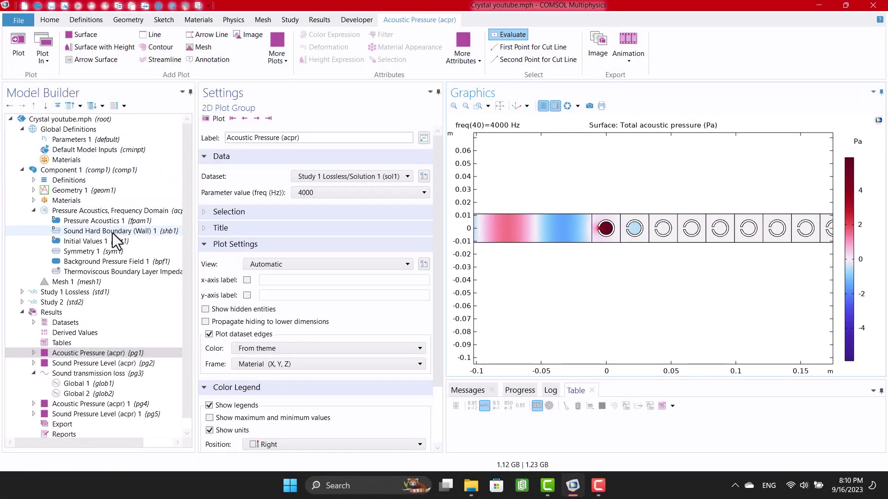
Add an Array 2D dataset with Y size 4.
click(32, 324)
right_click(59, 324)
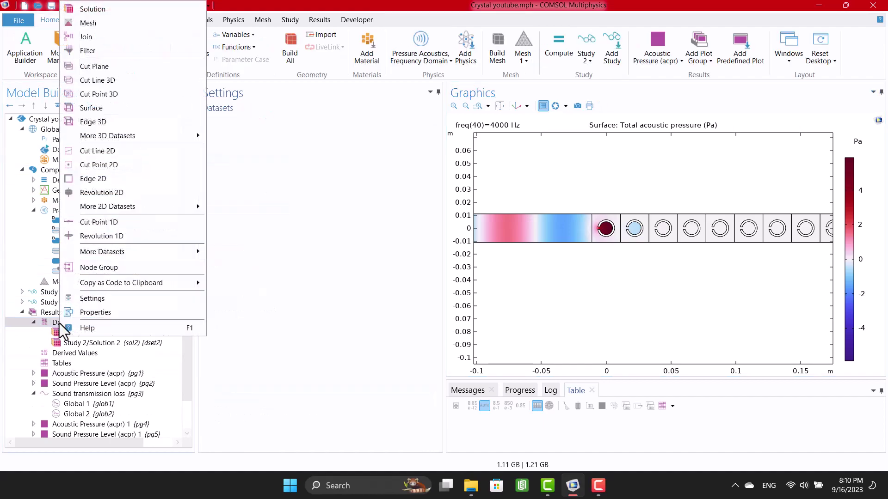
mouse_move(105, 210)
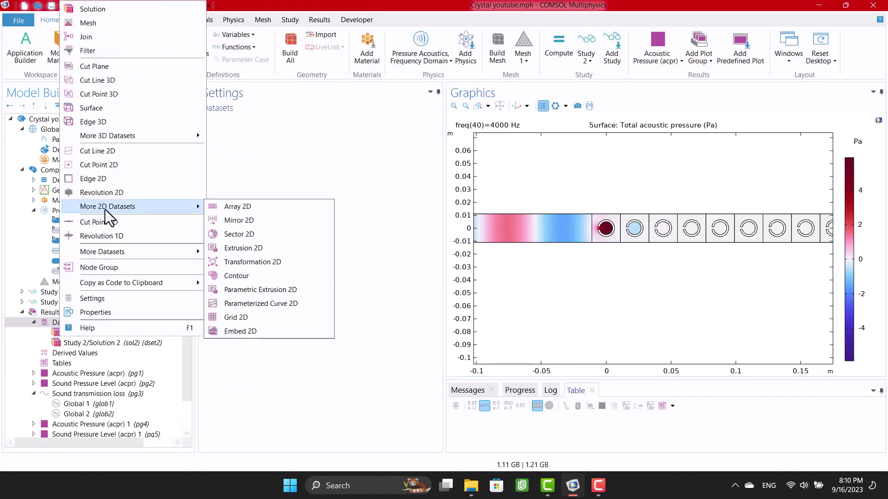
click(212, 208)
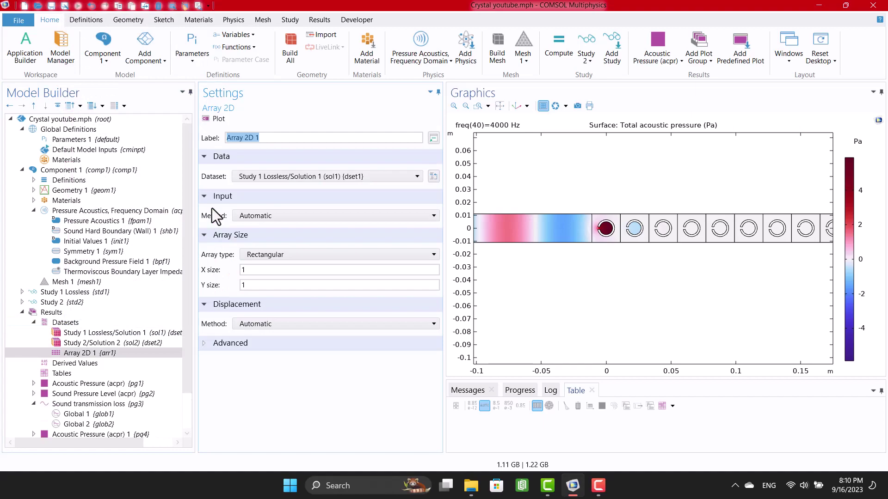
click(261, 285)
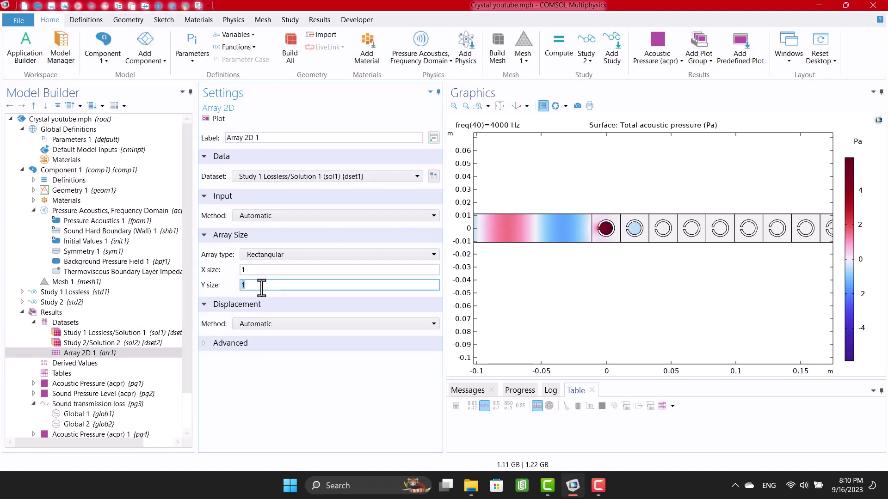
text(4)
click(212, 120)
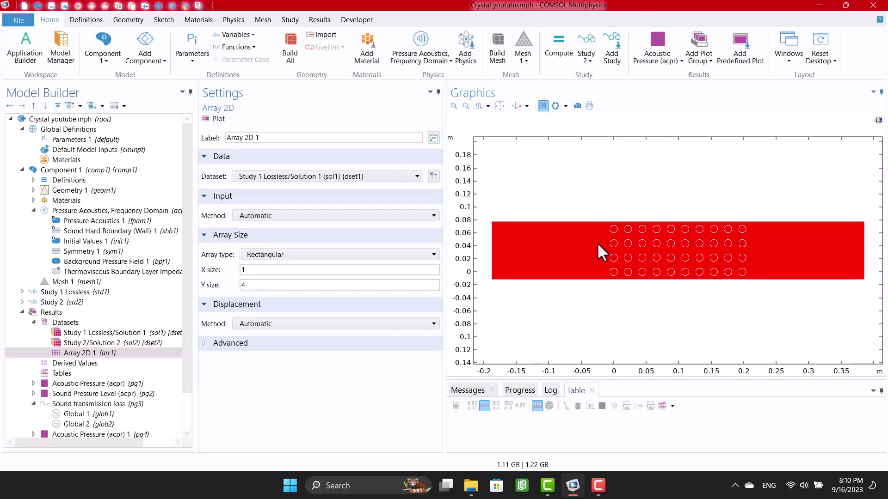
Plot Acoustic Pressure from the Array 2D 1 dataset as four stacked ducts.
click(122, 383)
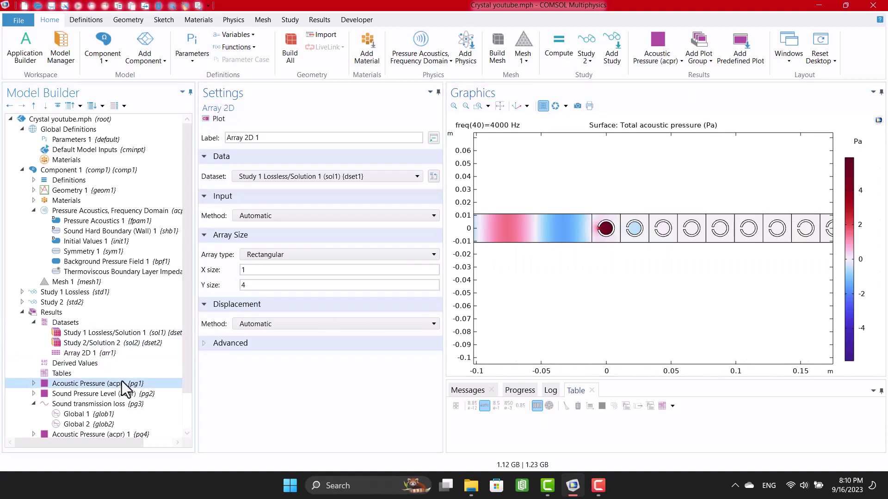
click(352, 177)
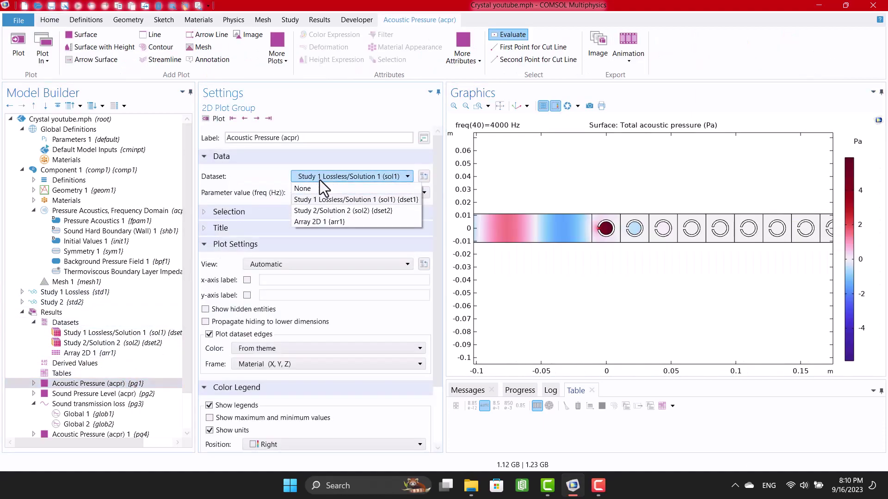
click(305, 221)
click(215, 119)
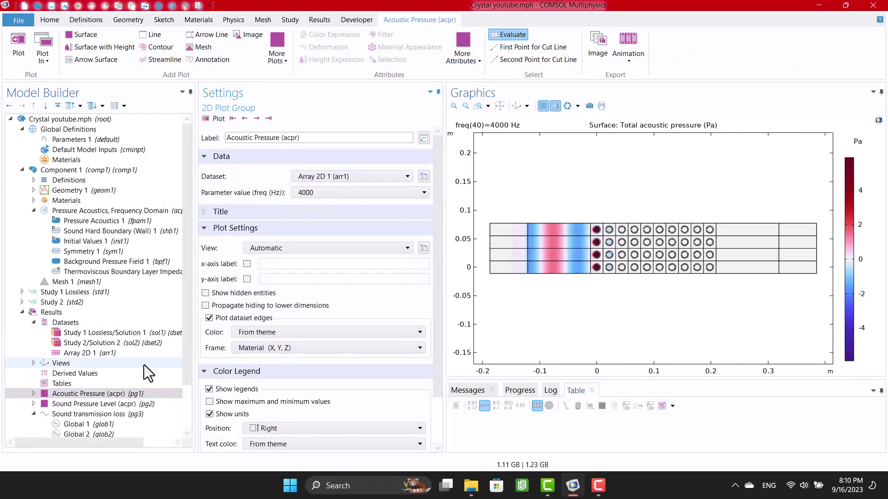
Keep Study 1 as the Array 2D 1 source dataset.
click(115, 354)
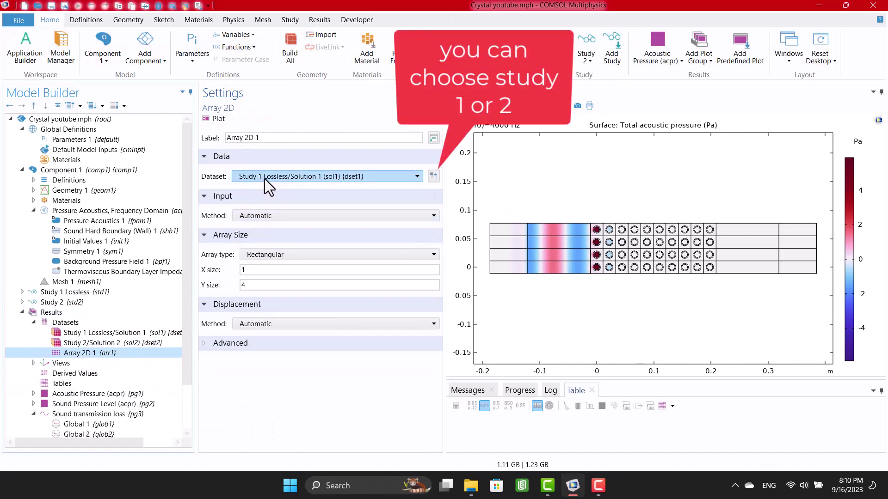
click(365, 179)
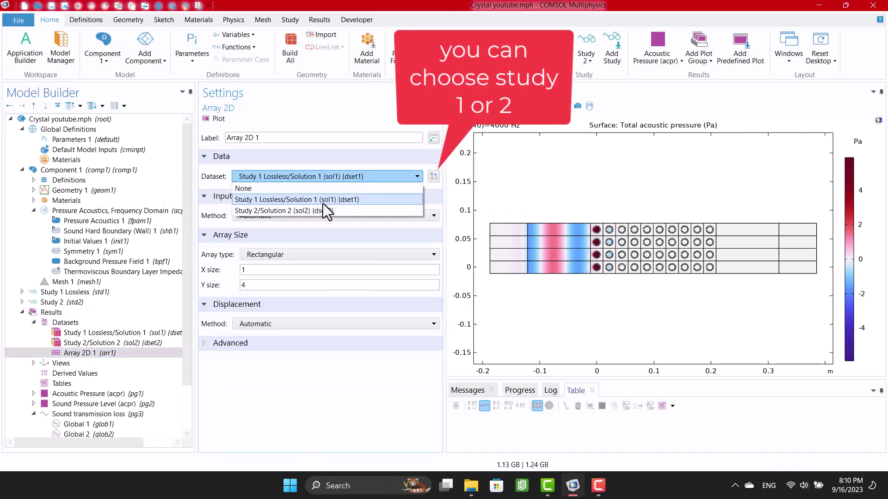
click(593, 325)
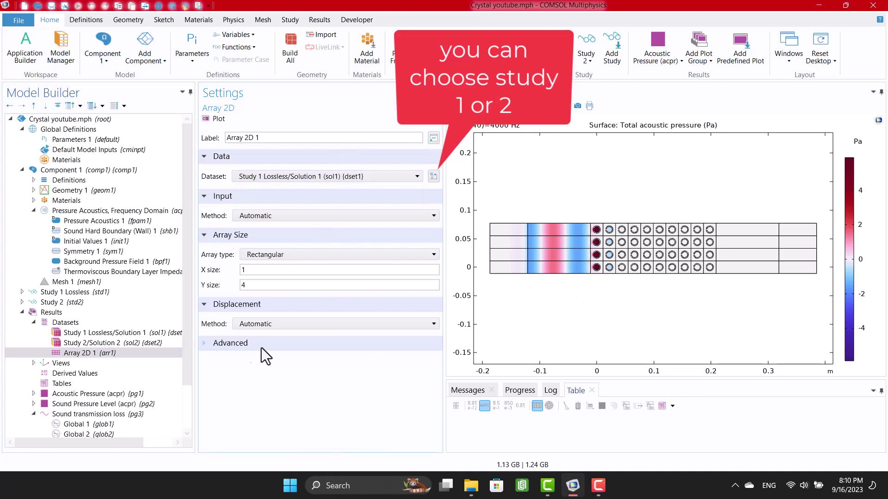
Plot Sound Pressure Level from the Array 2D 1 dataset.
click(76, 402)
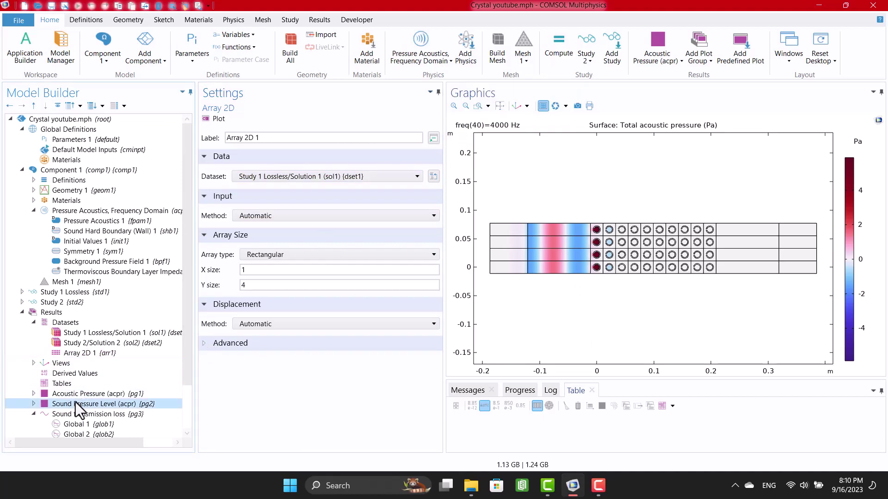
click(304, 177)
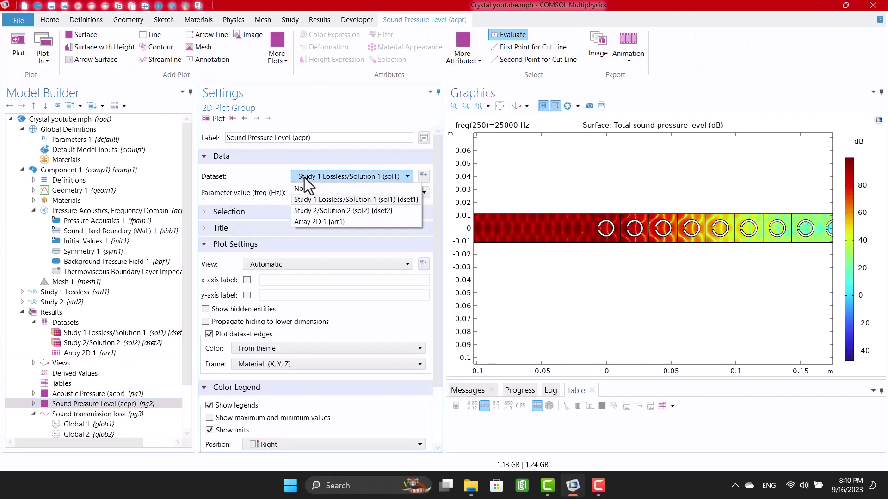
click(310, 222)
click(209, 121)
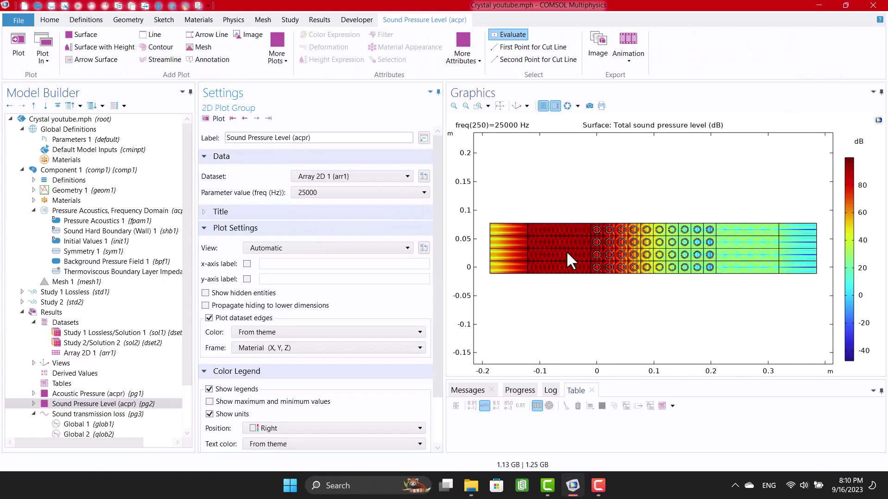
Show the SPL field at 2900 Hz, then return to the Sound transmission loss graph.
click(320, 194)
drag(426, 349, 442, 224)
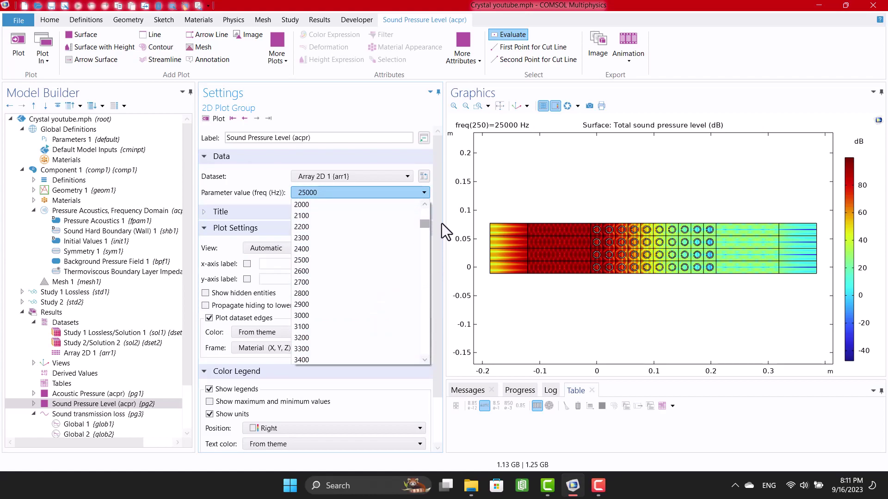
click(319, 240)
click(217, 119)
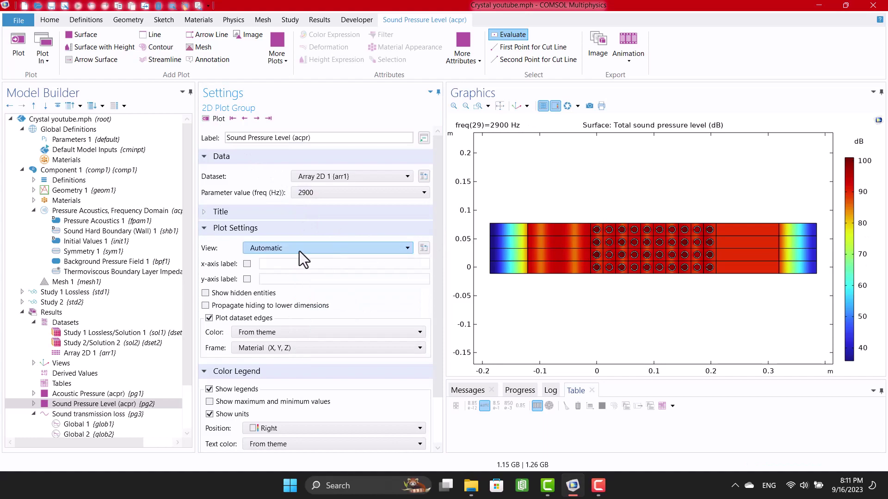
scroll(93, 351, down, 1)
click(84, 385)
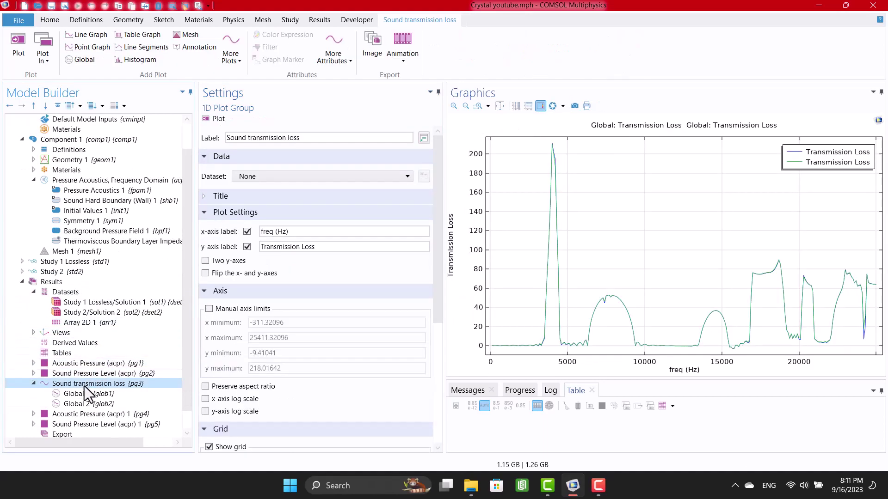